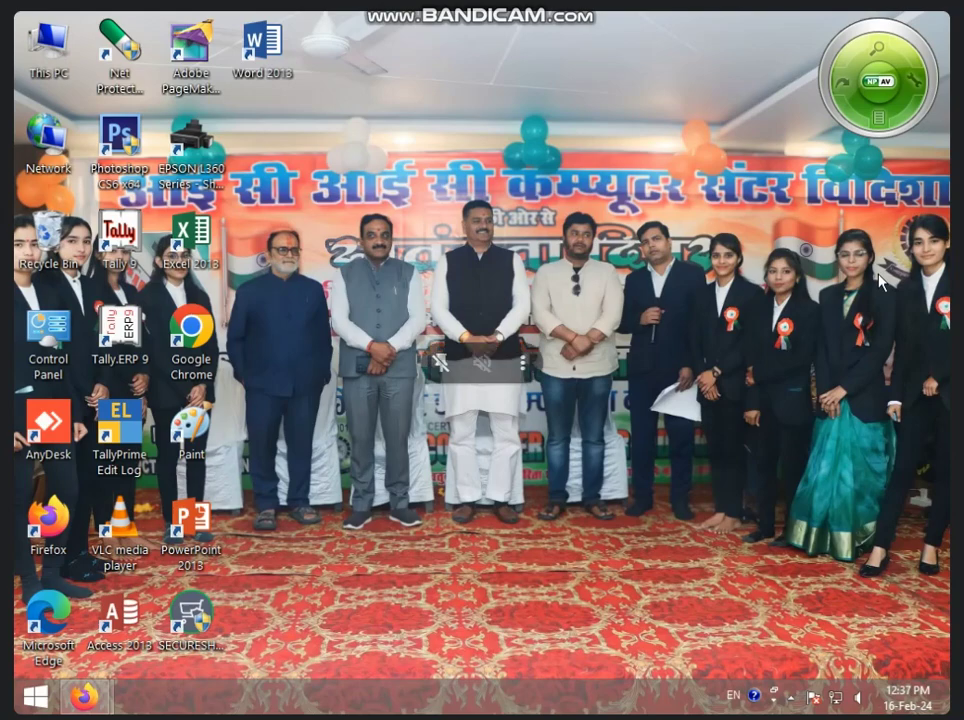
# Step: Launch Adobe Photoshop 7.0 by searching 'photo' from the Windows 8 Start screen
pyautogui.click(22, 706)
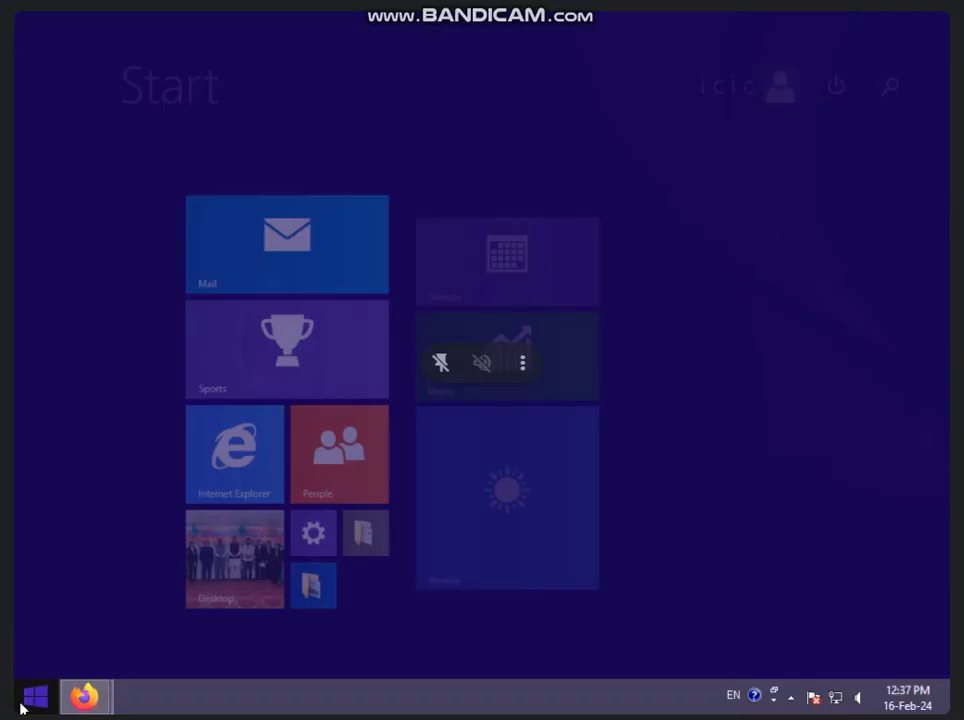
pyautogui.write('pho')
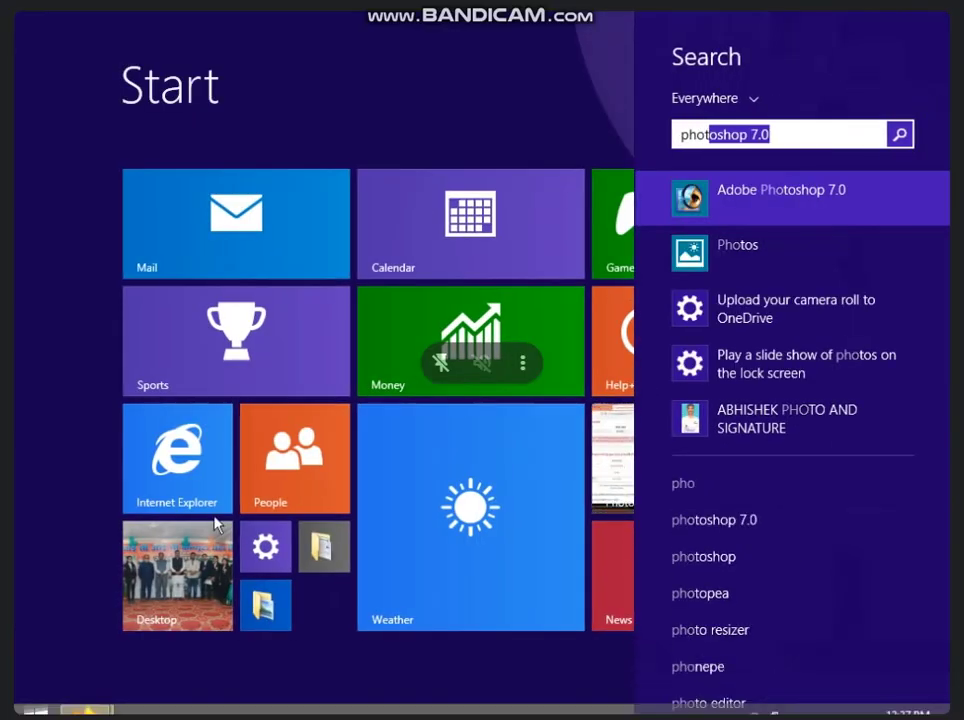
pyautogui.write('to')
pyautogui.click(720, 193)
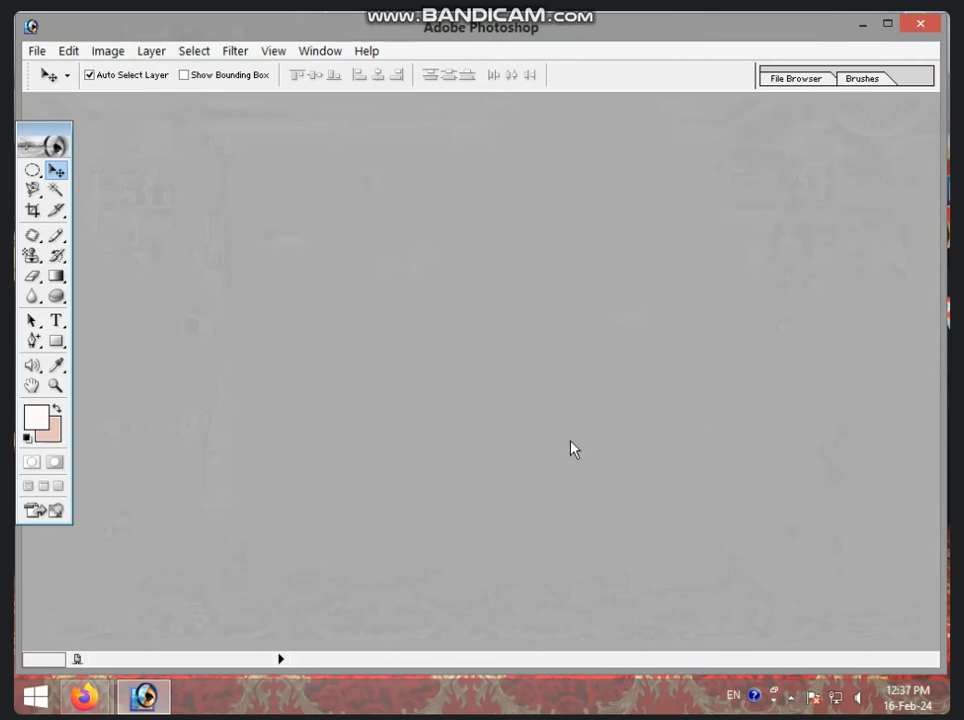
# Step: Open images (7) from the WALLPAPER folder and move its window into the workspace
pyautogui.click(34, 52)
pyautogui.click(62, 92)
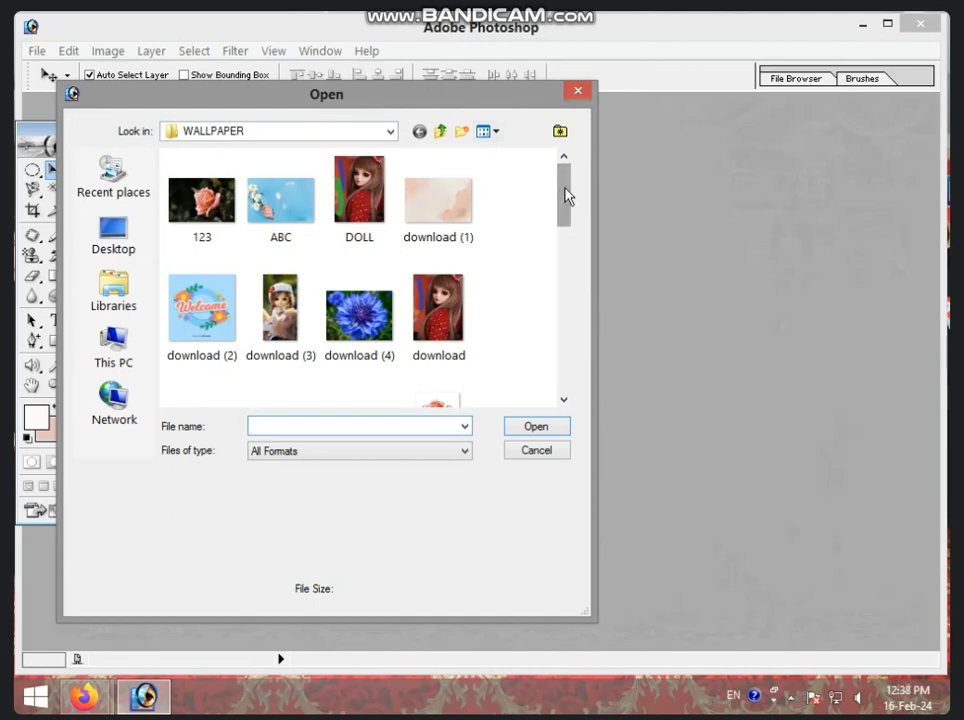
pyautogui.moveTo(566, 195); pyautogui.dragTo(498, 293)
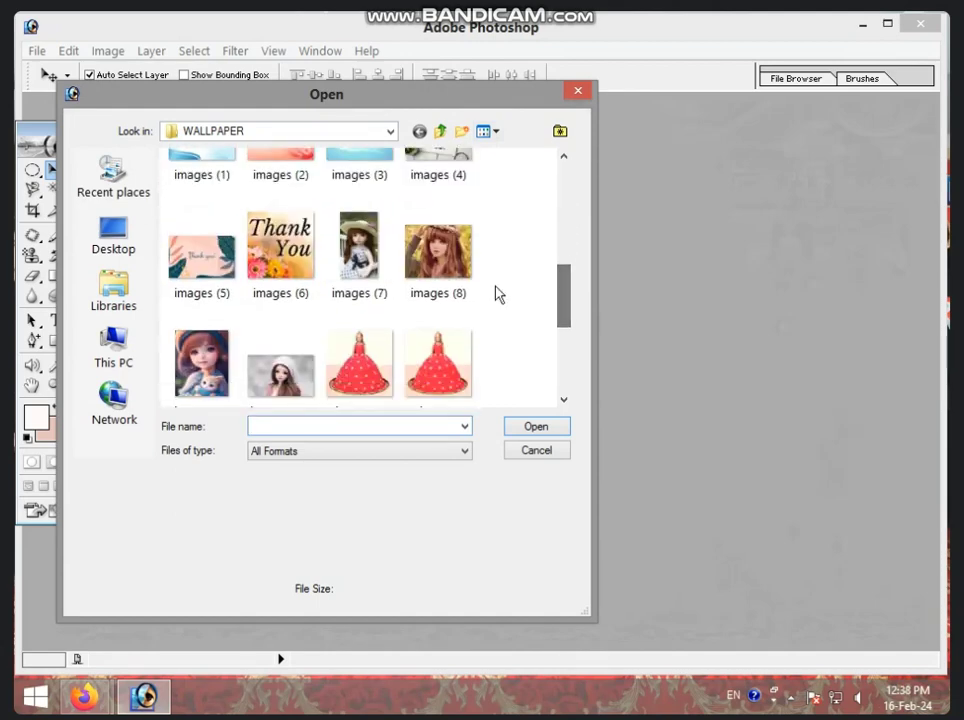
pyautogui.click(362, 285)
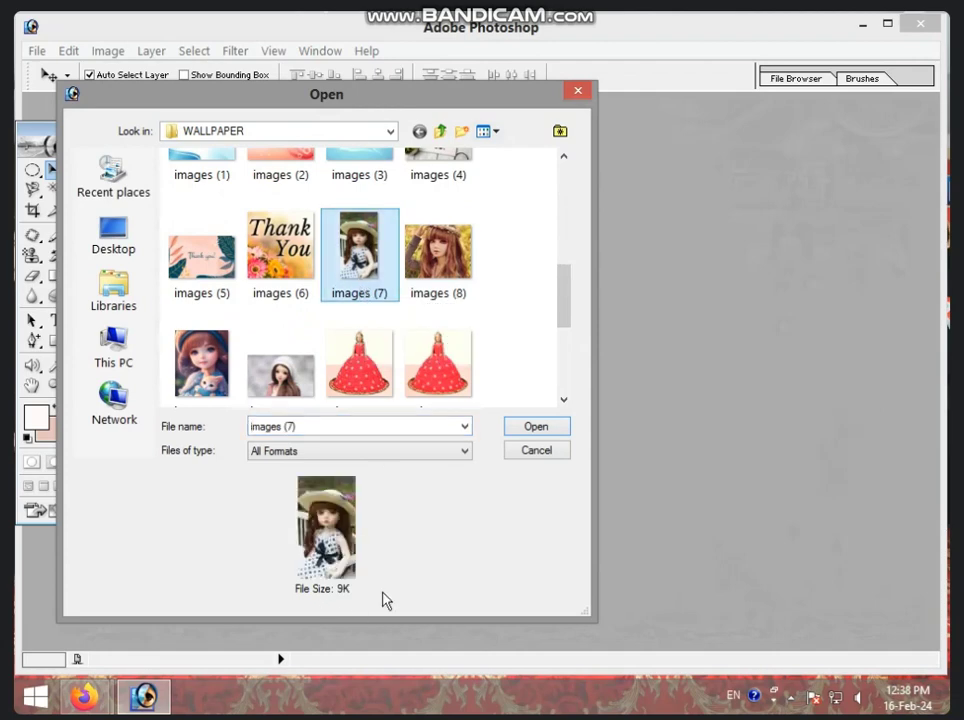
pyautogui.click(535, 437)
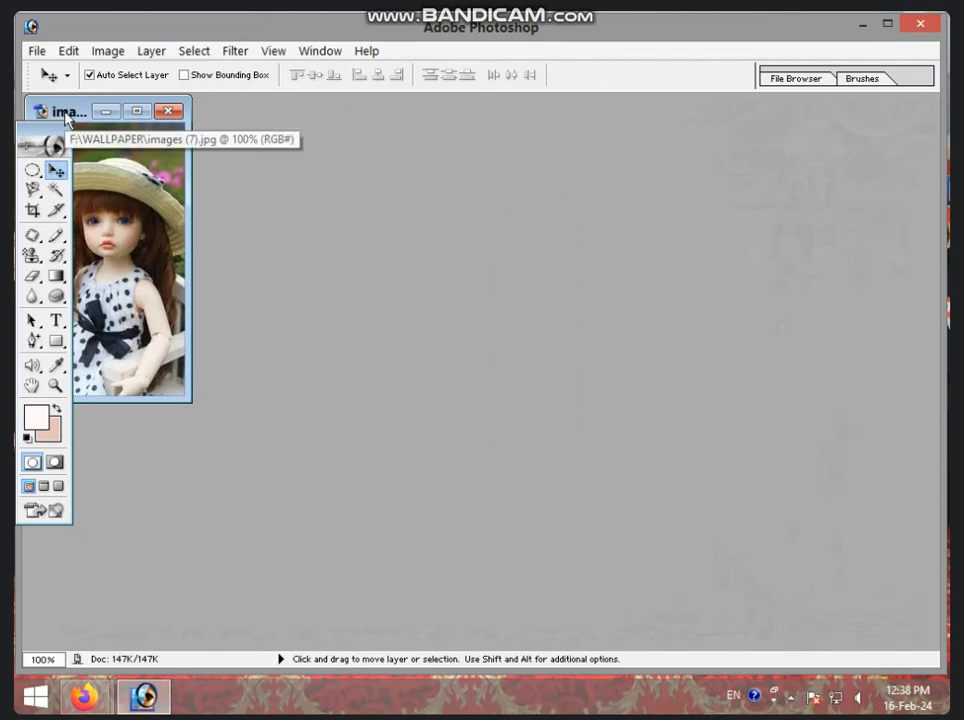
pyautogui.moveTo(72, 124); pyautogui.dragTo(196, 122)
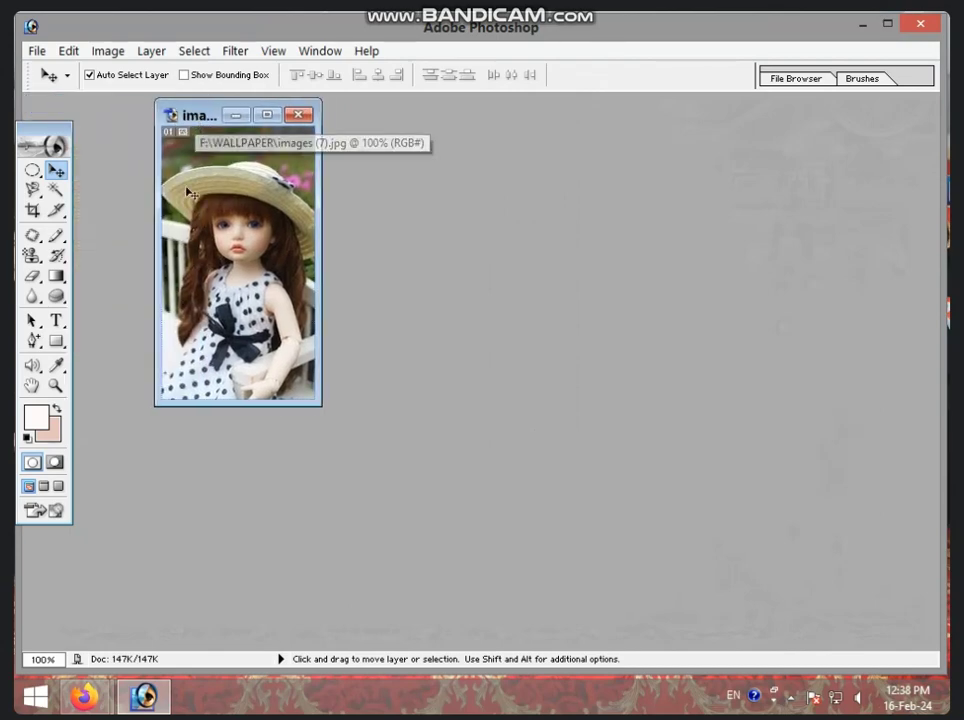
# Step: Save As JPEG under the name images (7), confirming replacement of the existing file
pyautogui.click(37, 51)
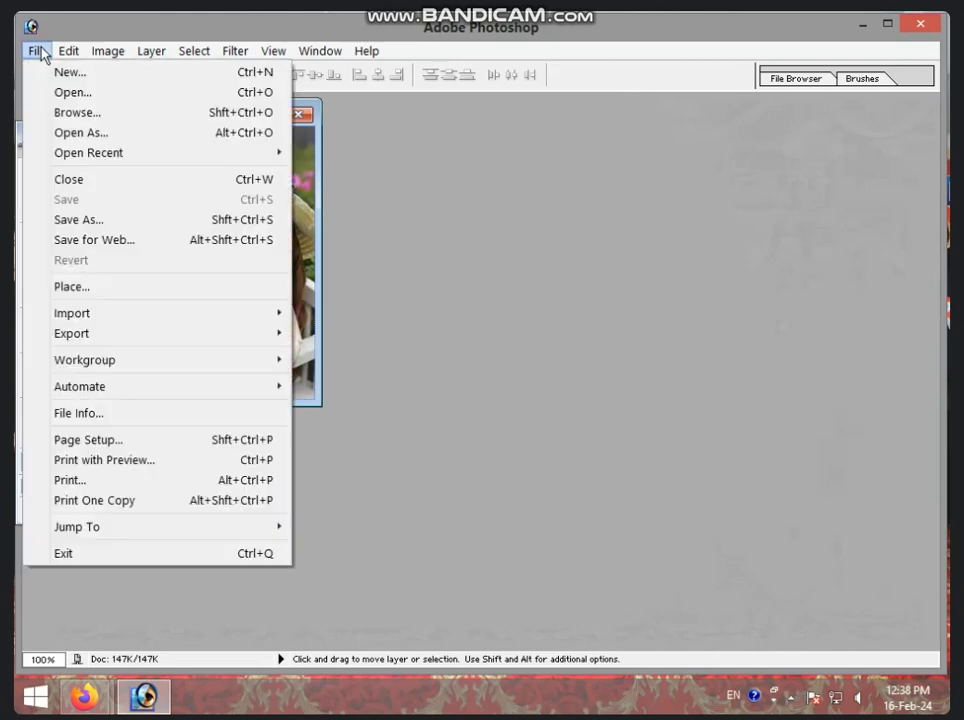
pyautogui.click(80, 221)
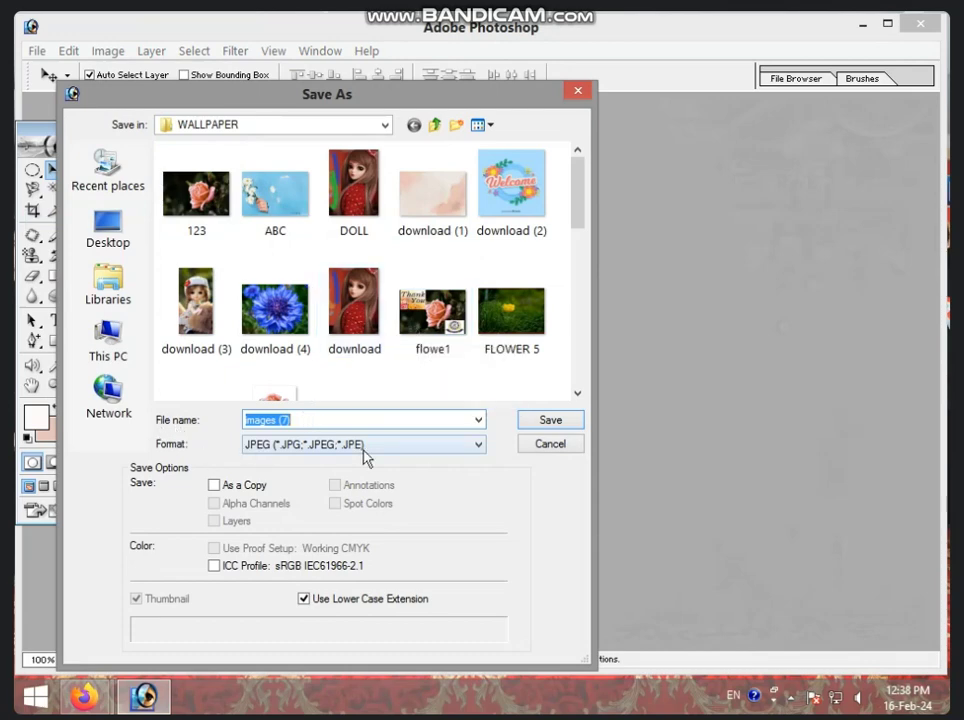
pyautogui.click(557, 421)
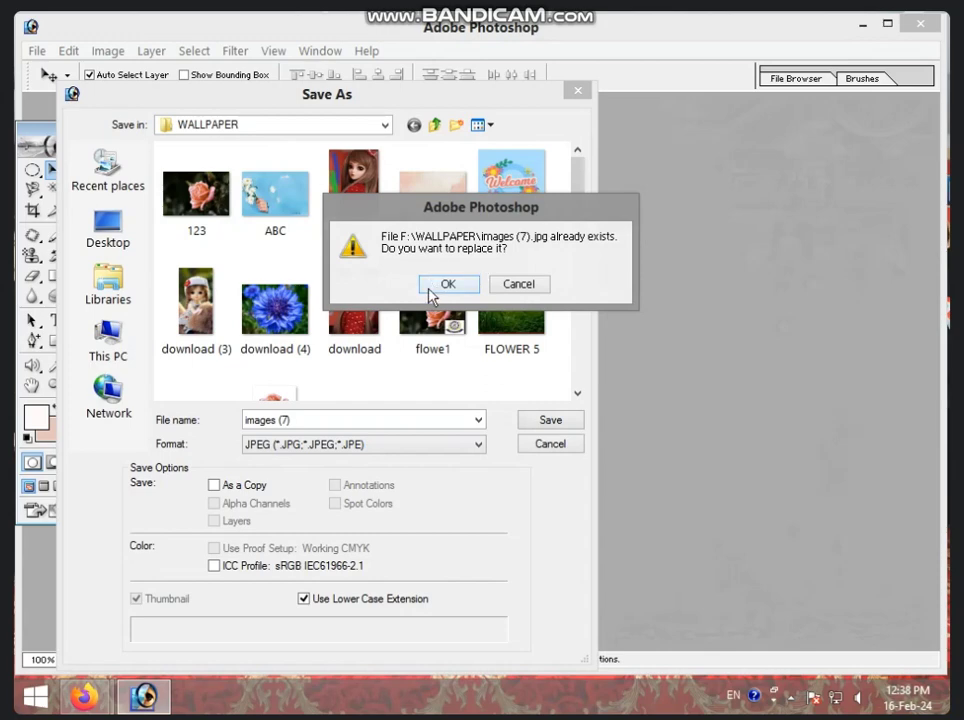
pyautogui.click(436, 285)
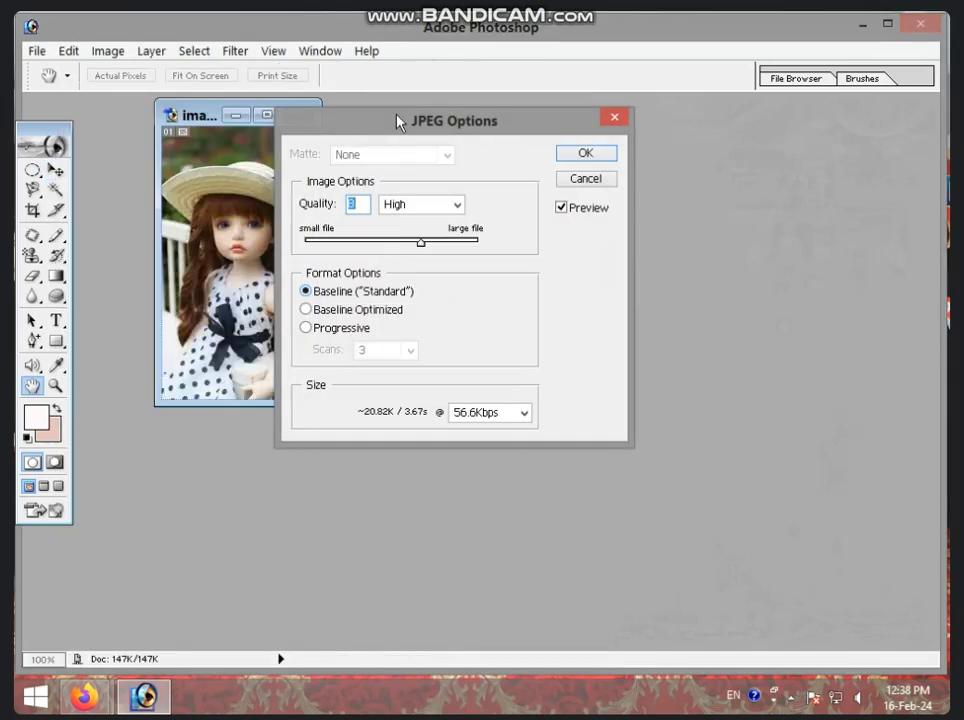
# Step: Set JPEG Options to Maximum quality 12 with the 56.6Kbps estimate, and confirm
pyautogui.moveTo(420, 123); pyautogui.dragTo(378, 122)
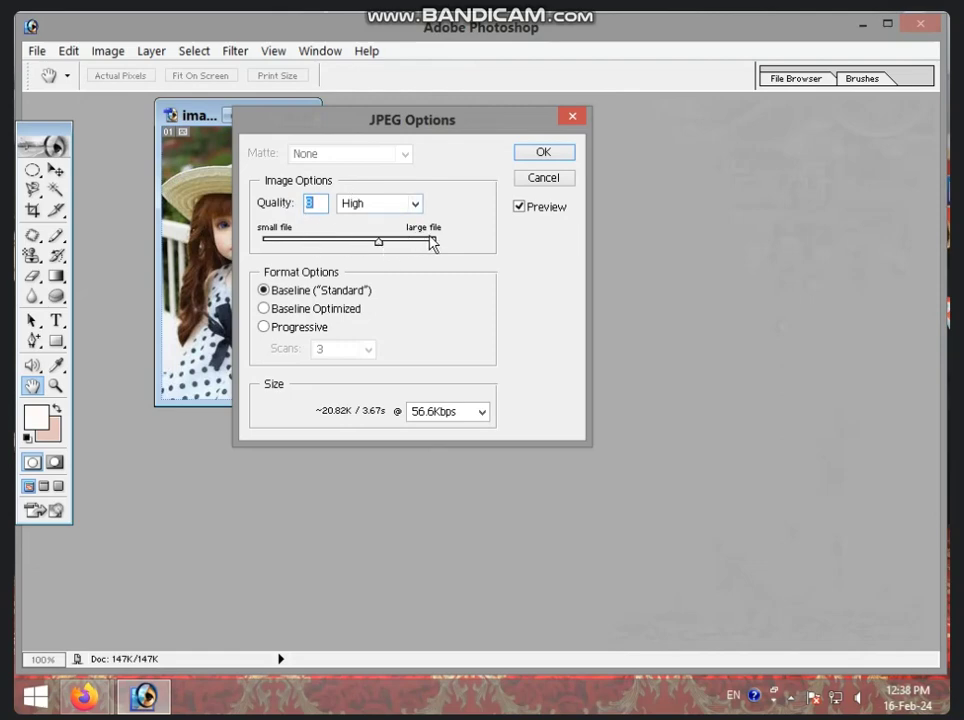
pyautogui.click(413, 206)
pyautogui.click(385, 266)
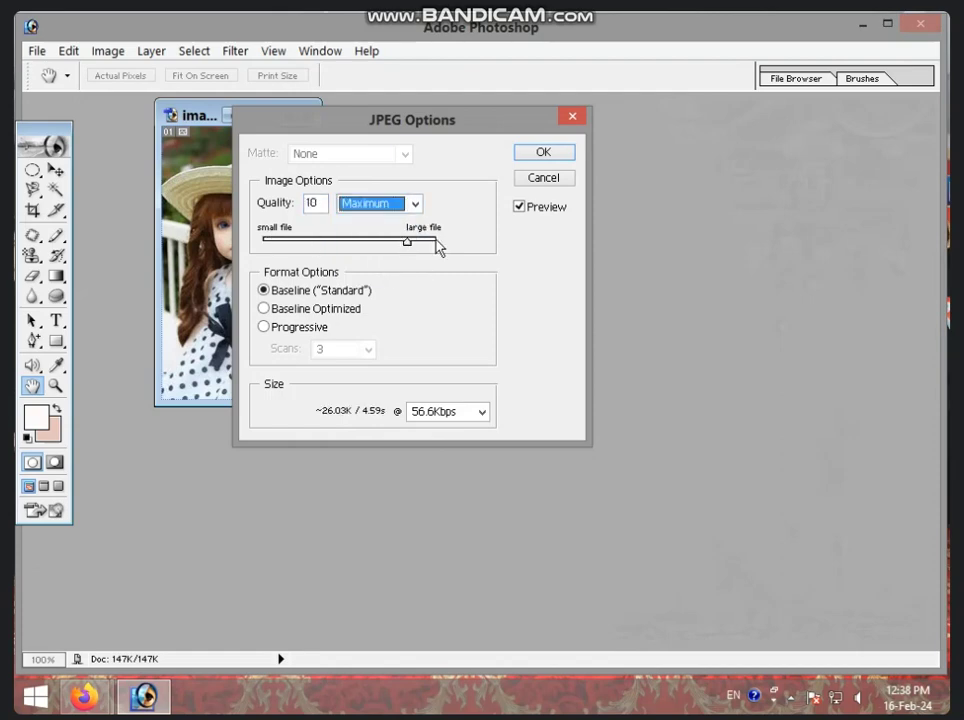
pyautogui.moveTo(405, 243); pyautogui.dragTo(440, 248)
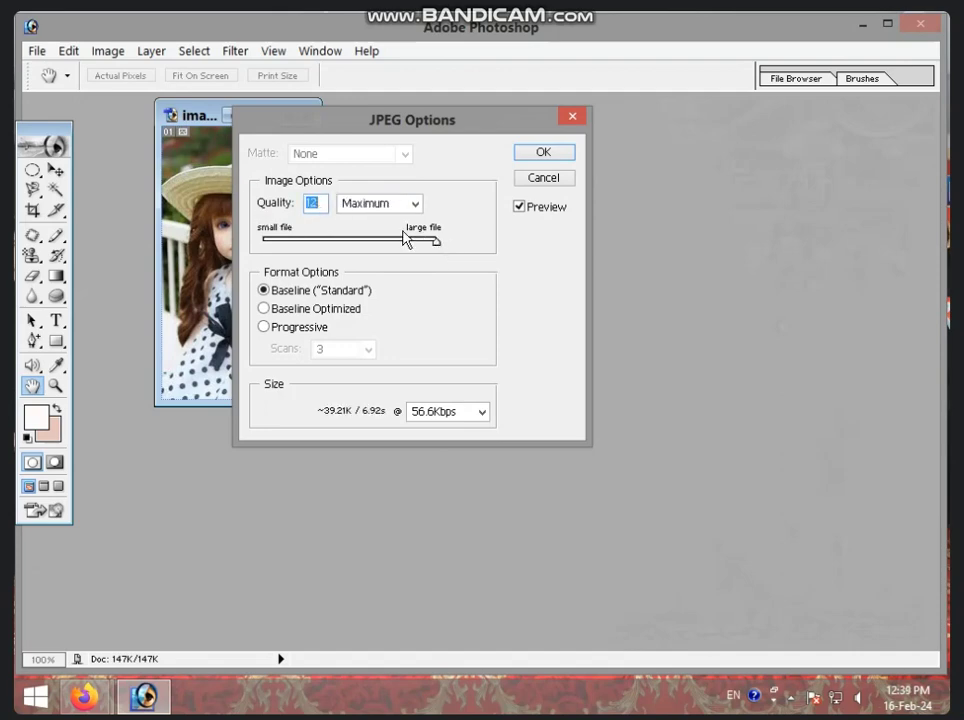
pyautogui.moveTo(438, 243)
pyautogui.mouseDown()
pyautogui.moveTo(381, 246)
pyautogui.moveTo(443, 250)
pyautogui.mouseUp()
pyautogui.click(483, 414)
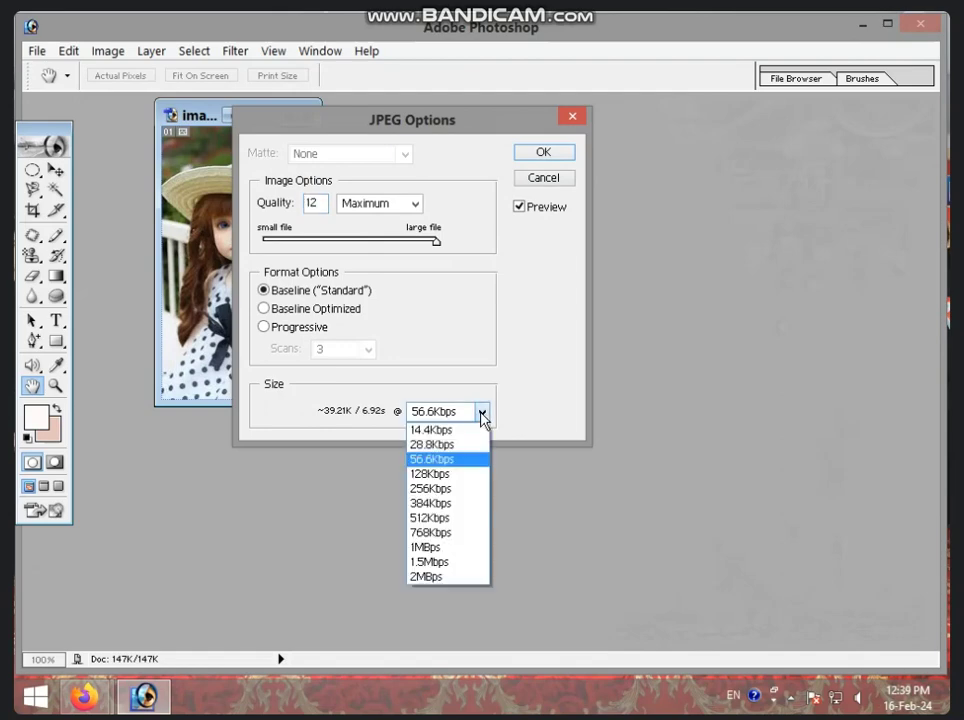
pyautogui.click(439, 461)
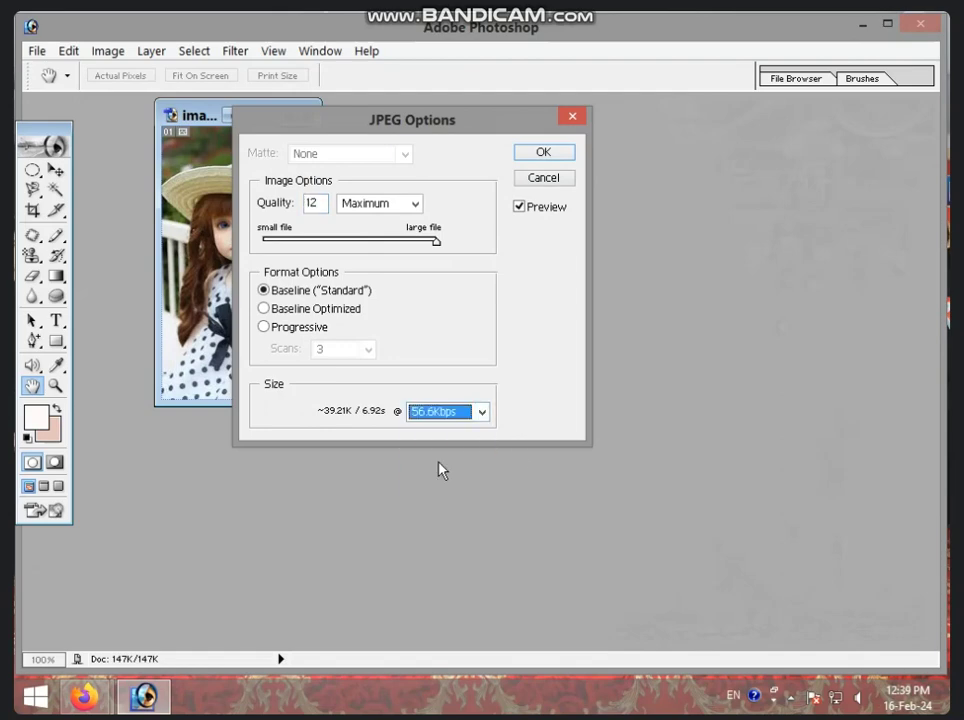
pyautogui.click(543, 153)
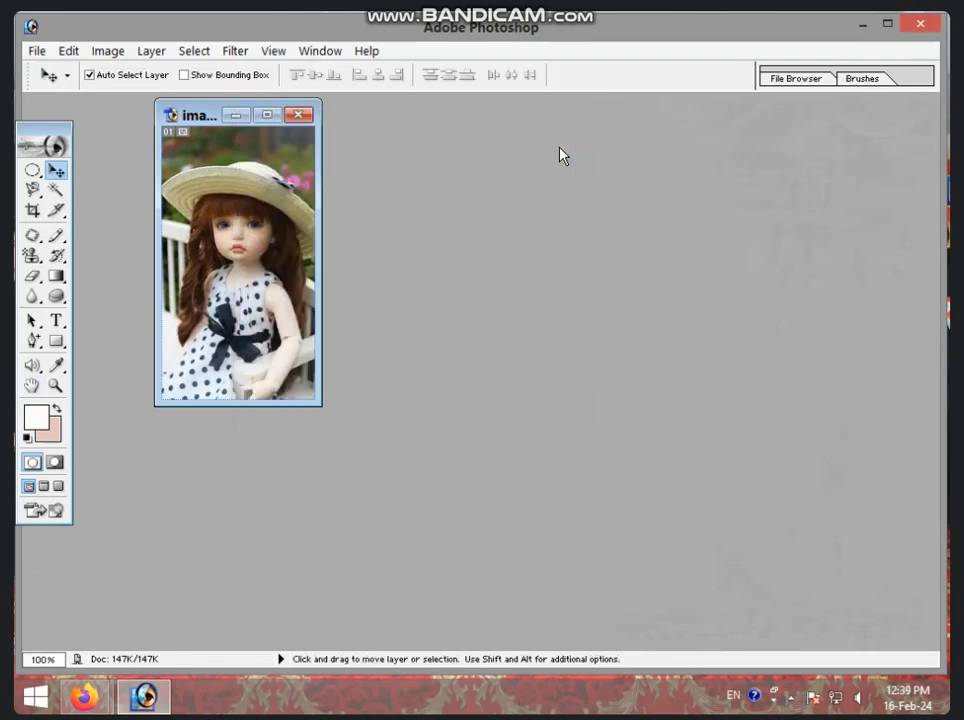
# Step: Minimize Photoshop, refresh the desktop, and browse This PC to Local Disk (F:) > WALLPAPER
pyautogui.click(860, 24)
pyautogui.rightClick(523, 224)
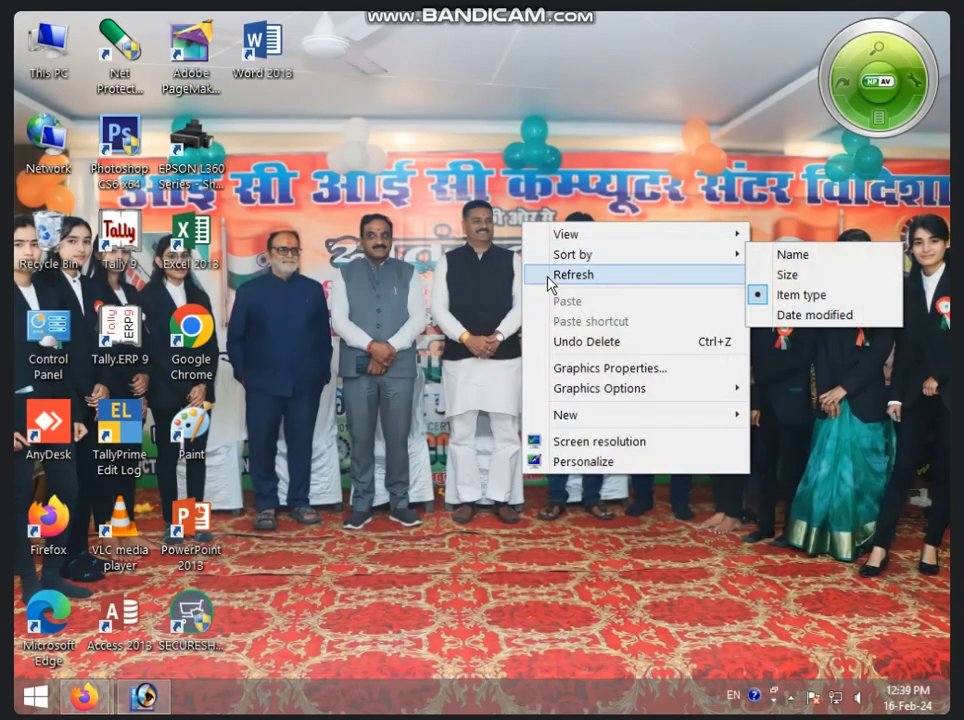
pyautogui.click(560, 274)
pyautogui.doubleClick(68, 56)
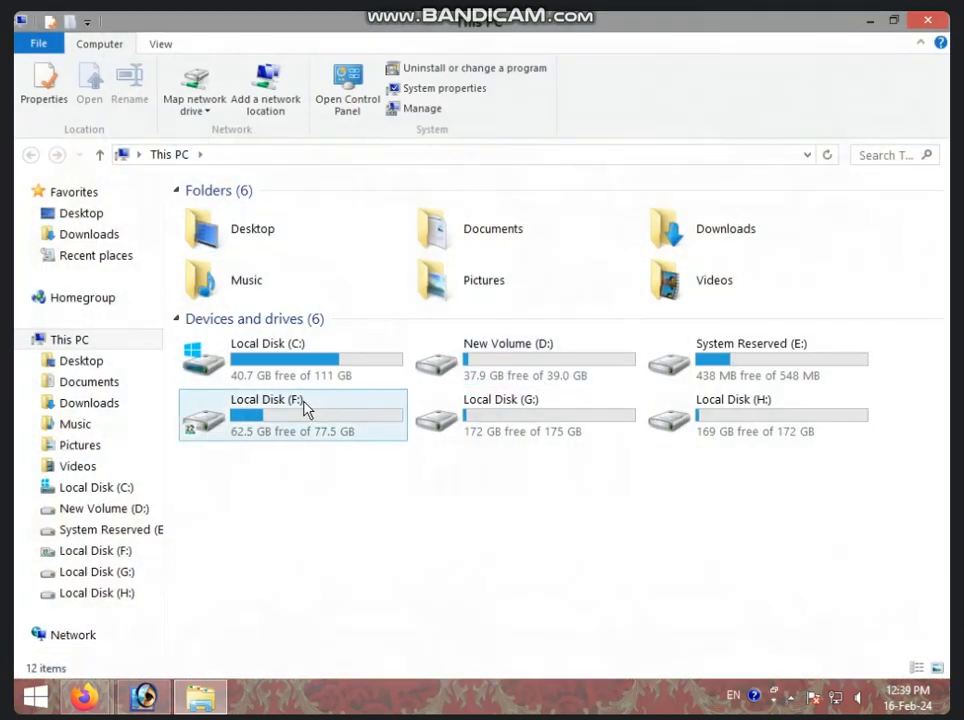
pyautogui.doubleClick(305, 408)
pyautogui.doubleClick(297, 448)
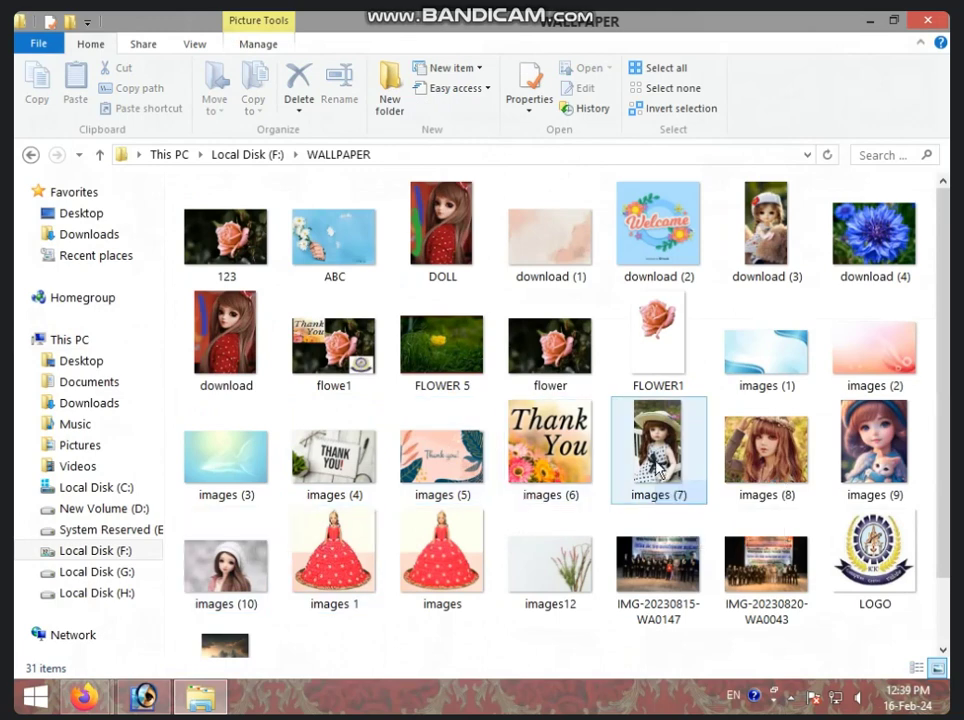
# Step: View the Properties of images (7) to check its 49.3 KB size, then close them
pyautogui.click(658, 467)
pyautogui.rightClick(663, 465)
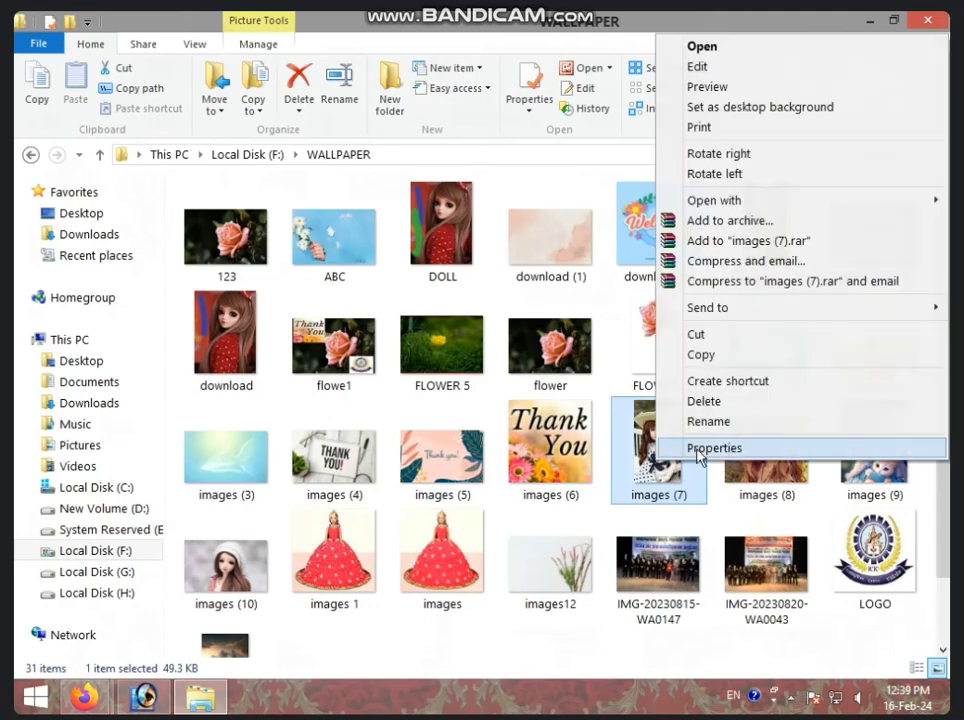
pyautogui.click(666, 448)
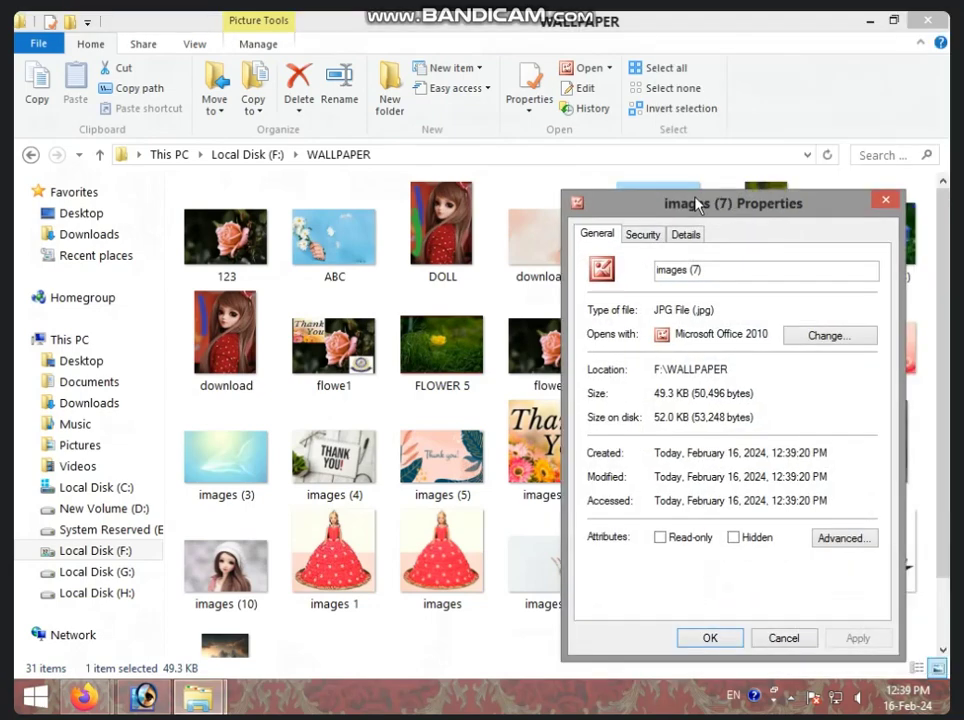
pyautogui.moveTo(778, 229); pyautogui.dragTo(560, 118)
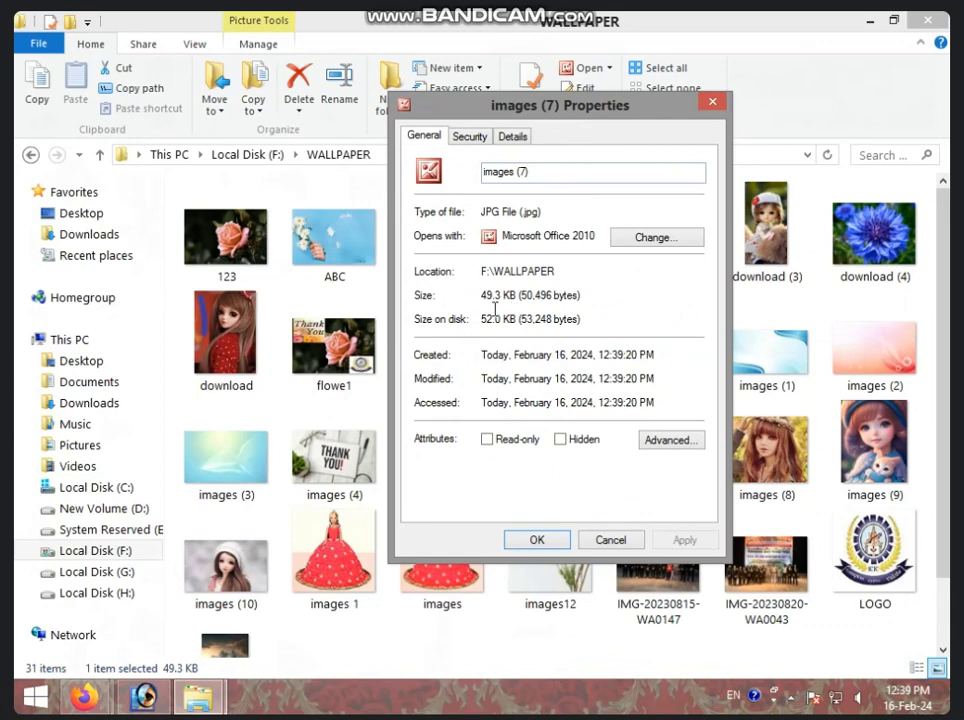
pyautogui.click(713, 103)
pyautogui.moveTo(143, 697)
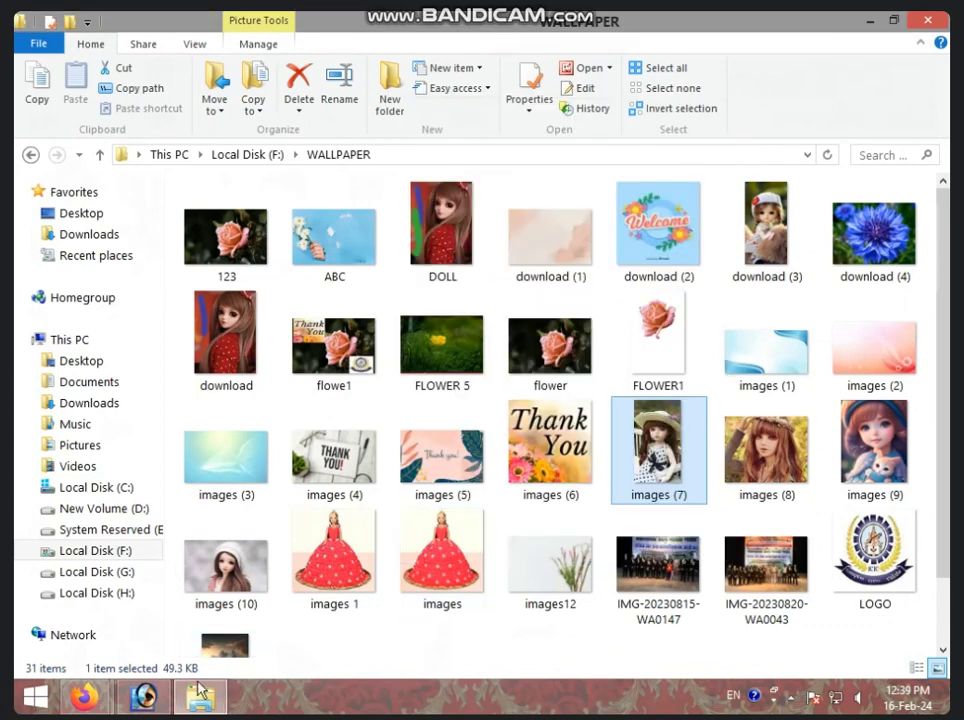
# Step: Return to Photoshop, close images (7), and open the 'download' picture from WALLPAPER
pyautogui.click(145, 700)
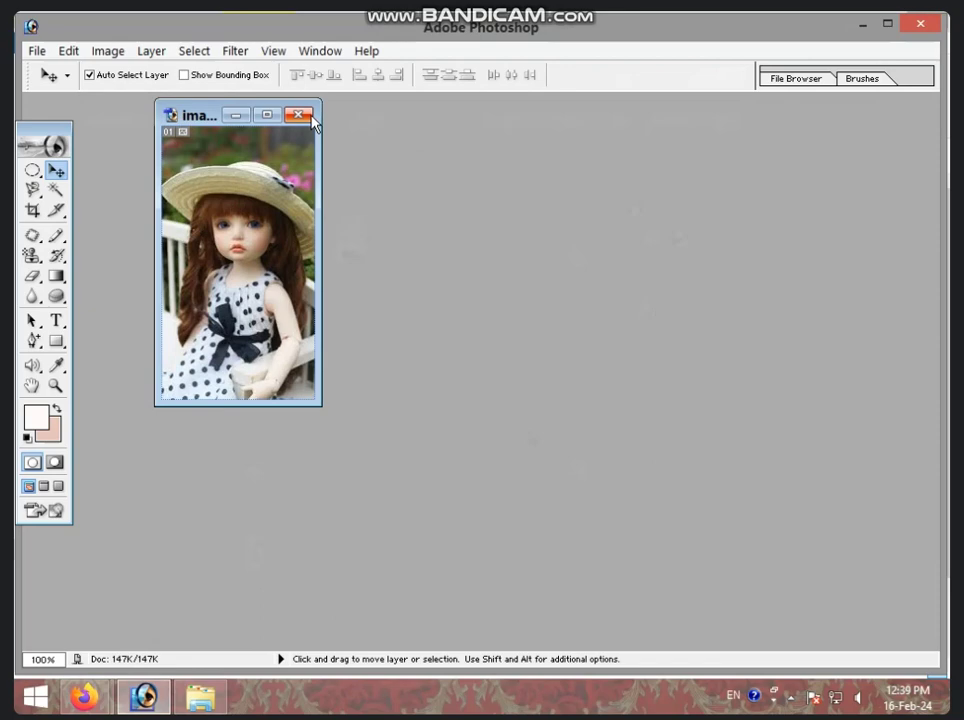
pyautogui.click(298, 115)
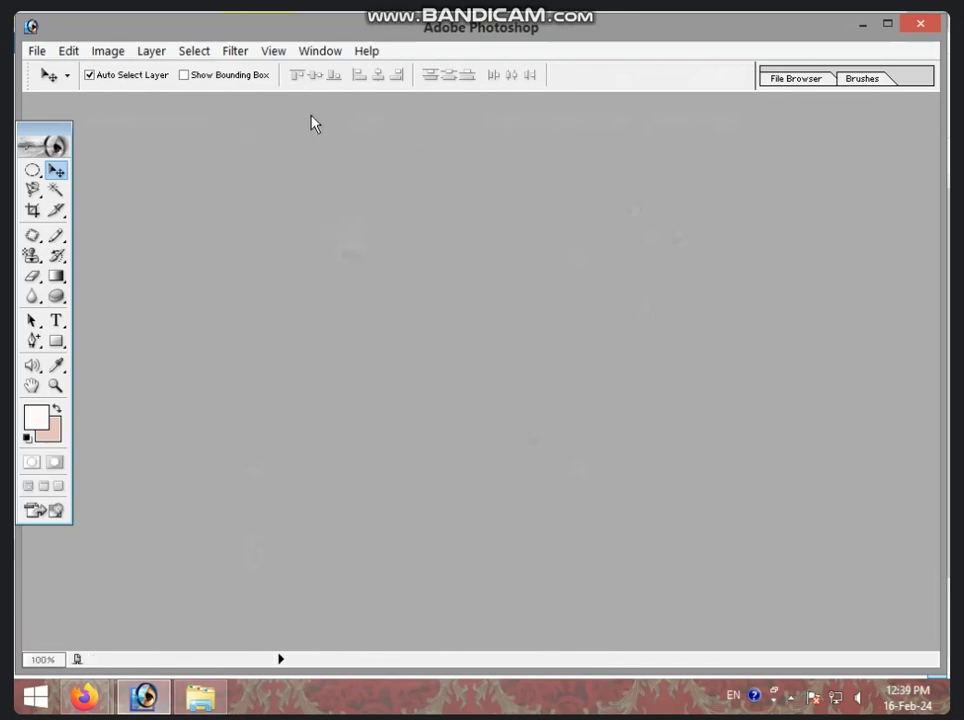
pyautogui.click(33, 51)
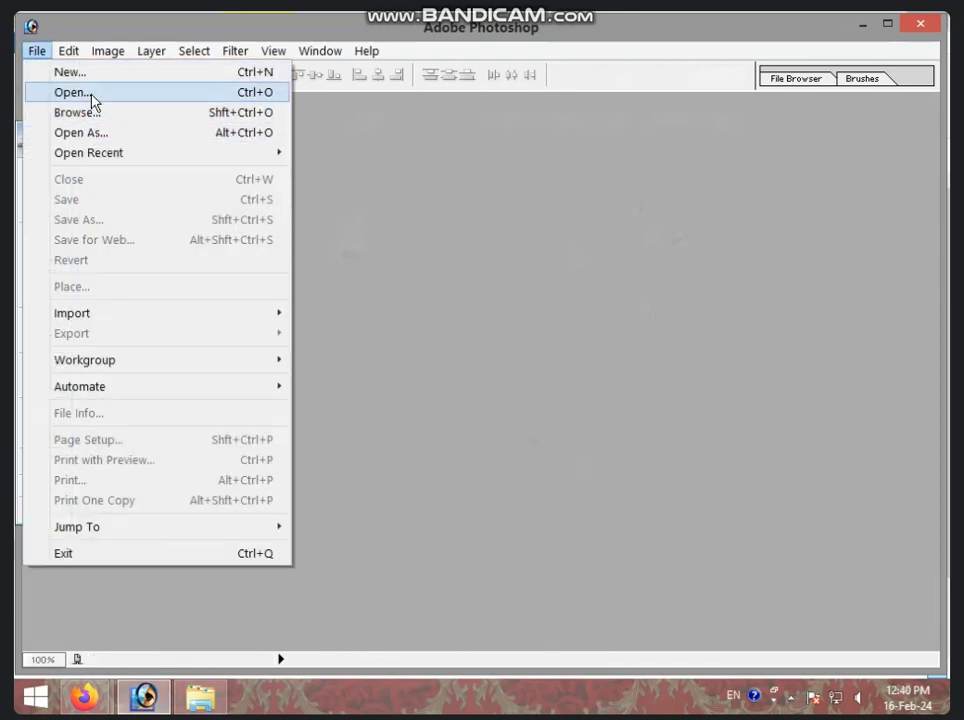
pyautogui.click(91, 100)
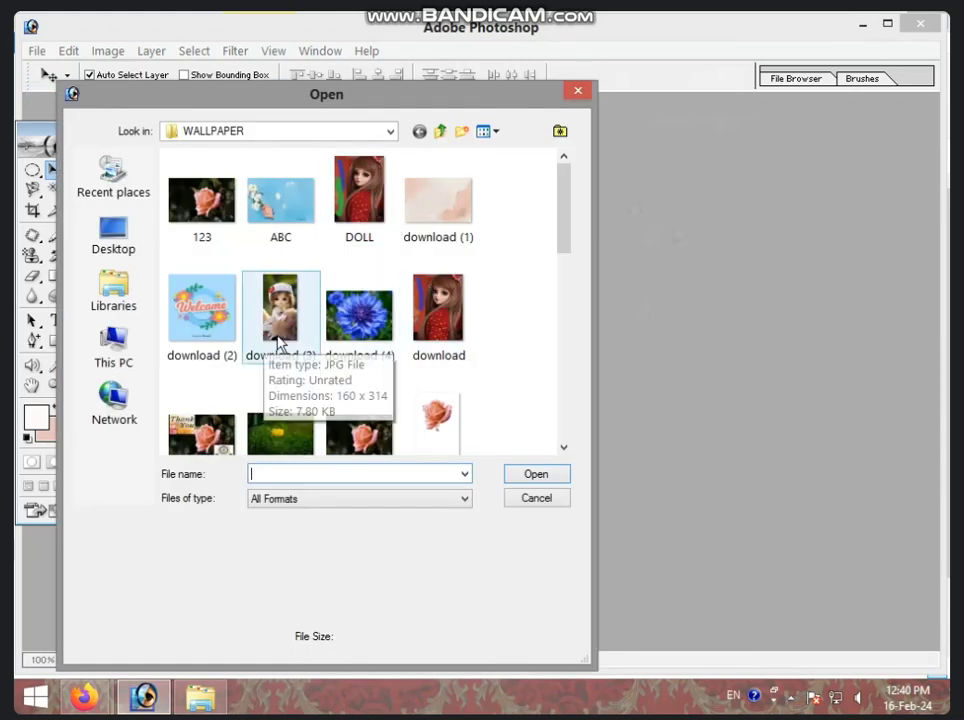
pyautogui.click(437, 330)
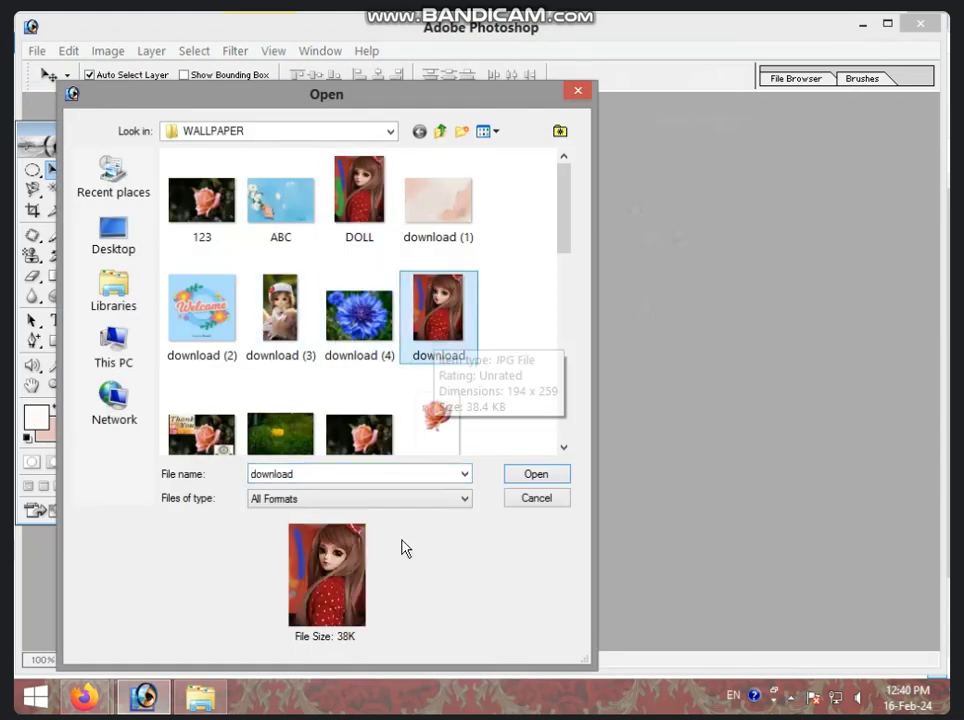
pyautogui.click(514, 477)
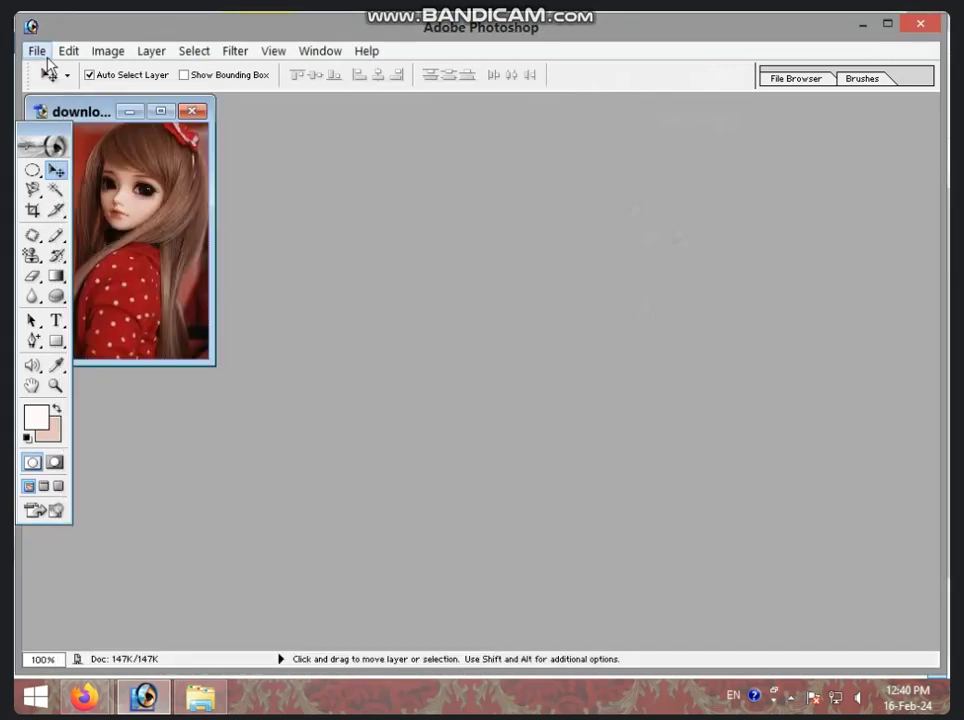
# Step: Resave over download.jpg as a Maximum-quality JPEG with a 14.4Kbps size estimate
pyautogui.click(36, 50)
pyautogui.click(78, 221)
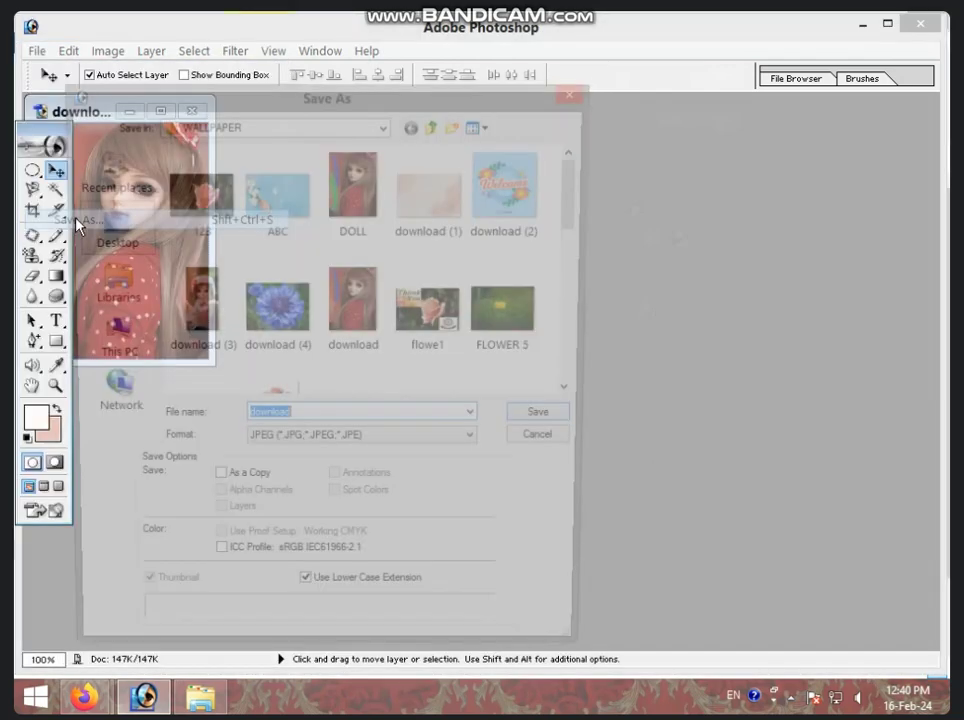
pyautogui.click(549, 420)
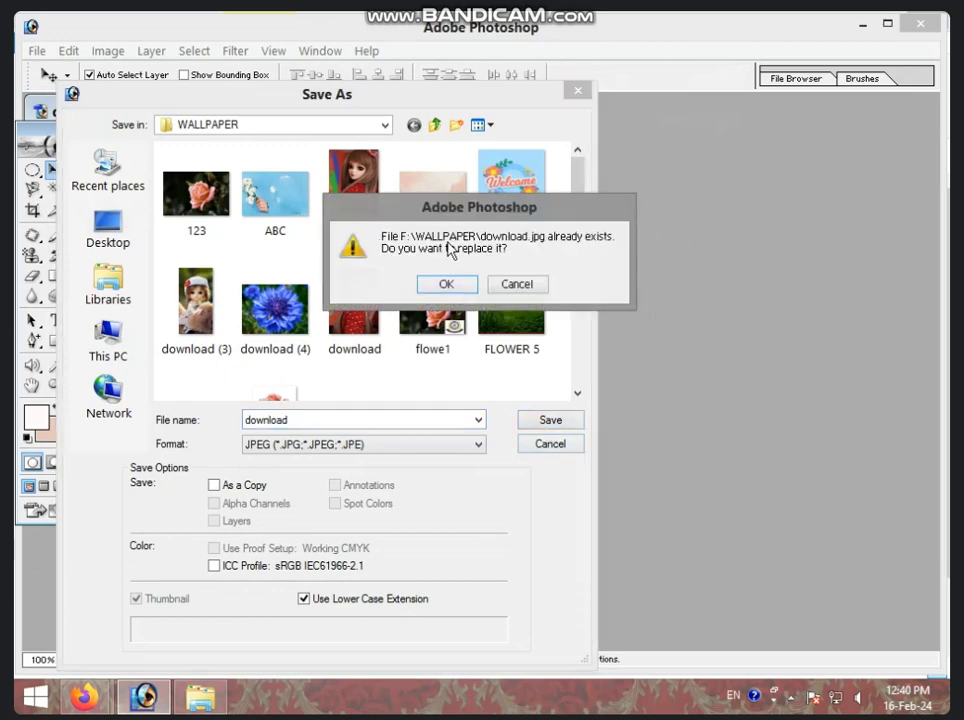
pyautogui.click(437, 284)
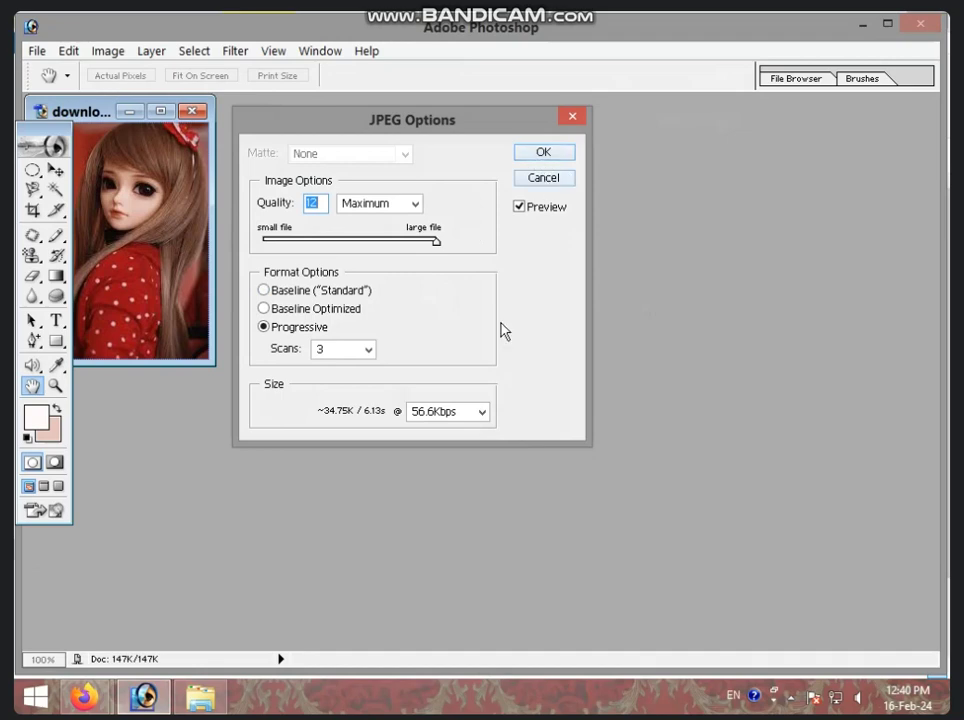
pyautogui.click(482, 413)
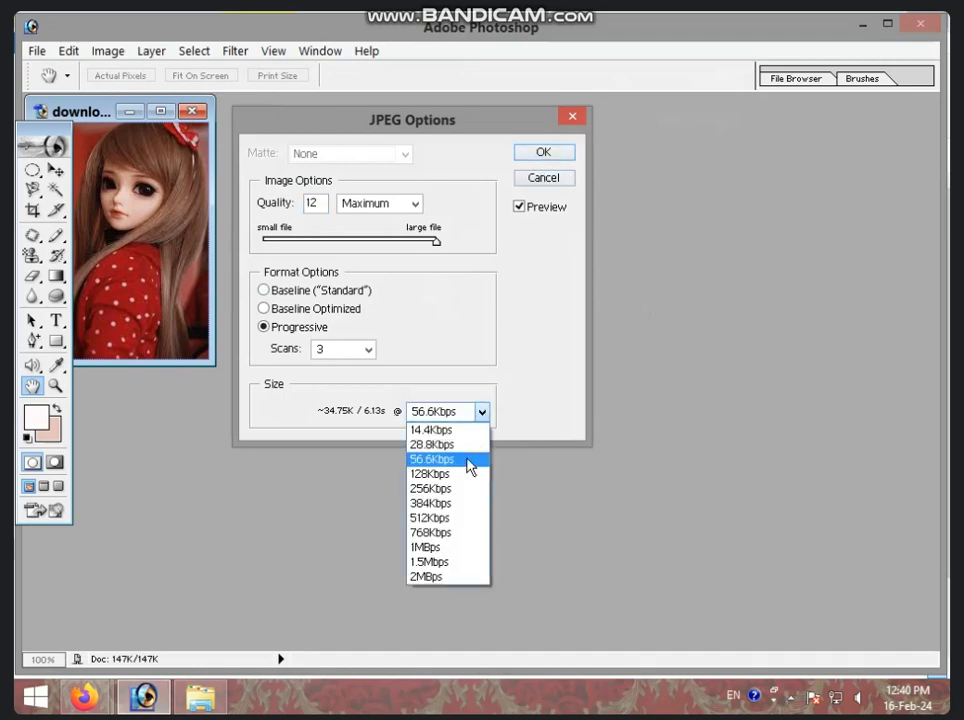
pyautogui.click(465, 433)
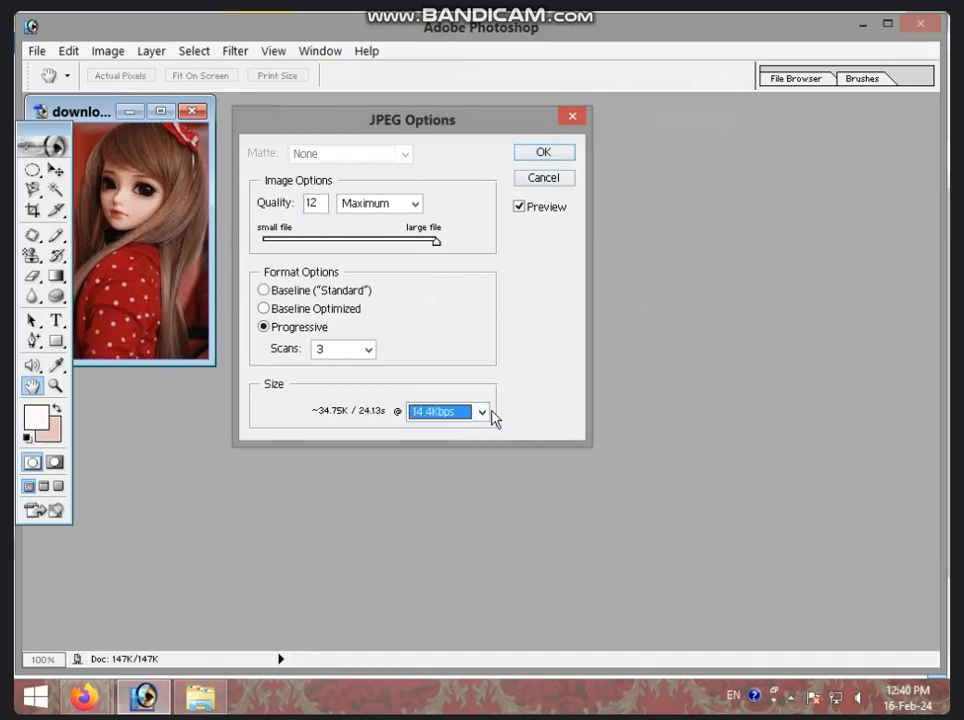
pyautogui.click(546, 155)
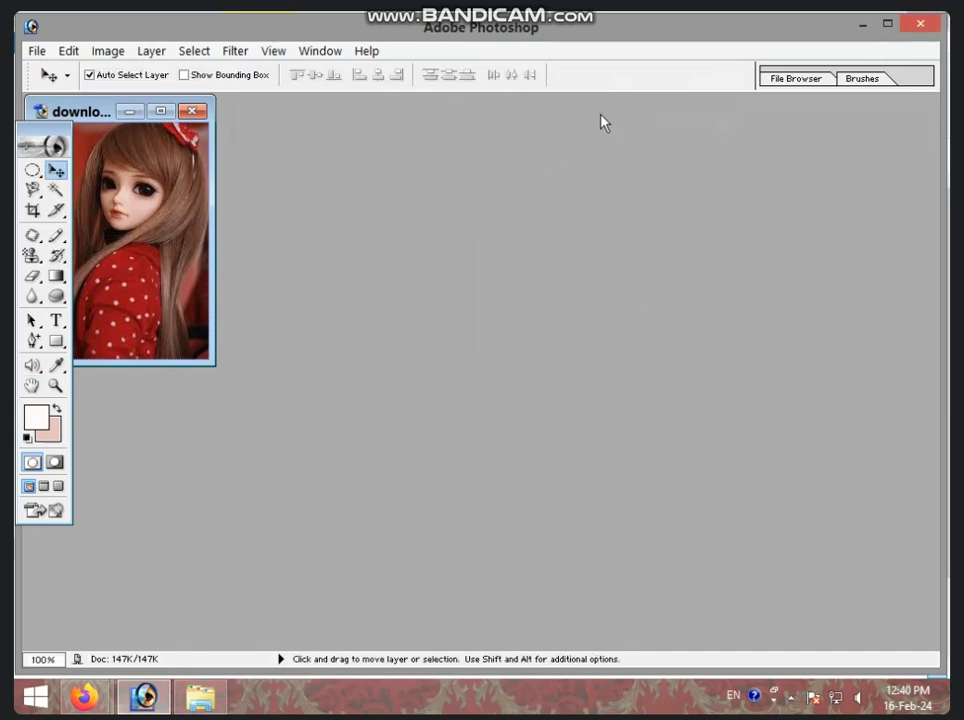
pyautogui.click(862, 24)
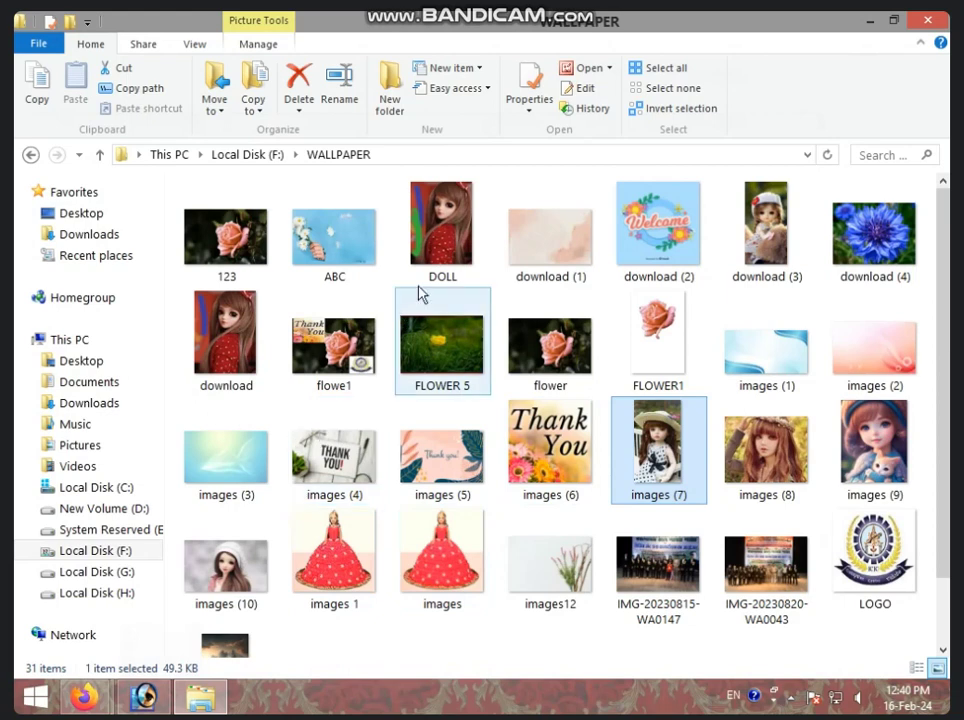
pyautogui.click(214, 350)
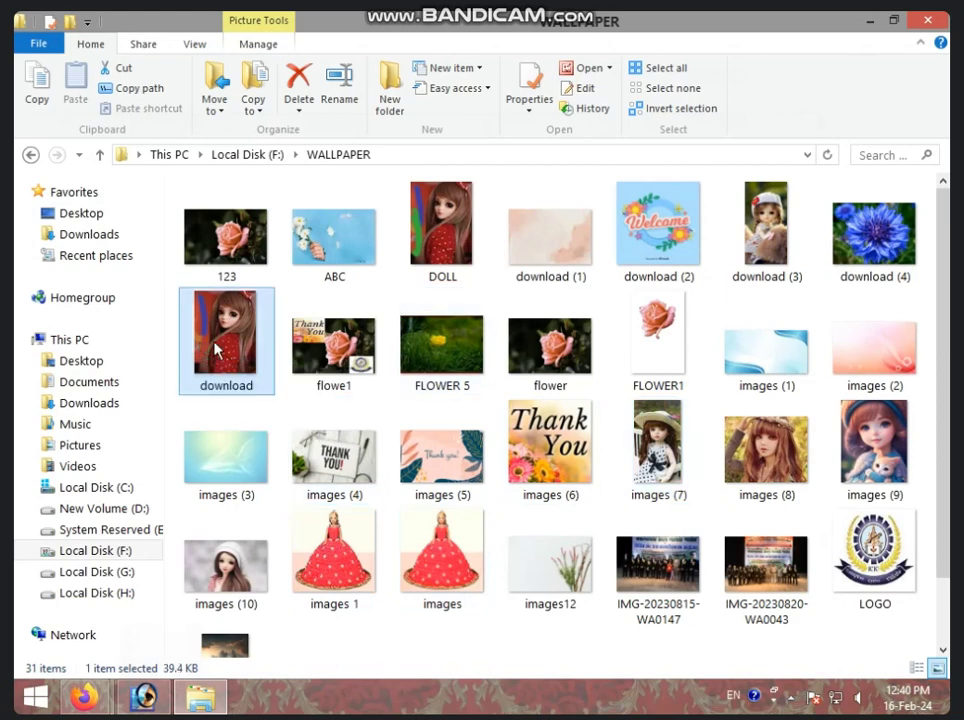
pyautogui.rightClick(214, 350)
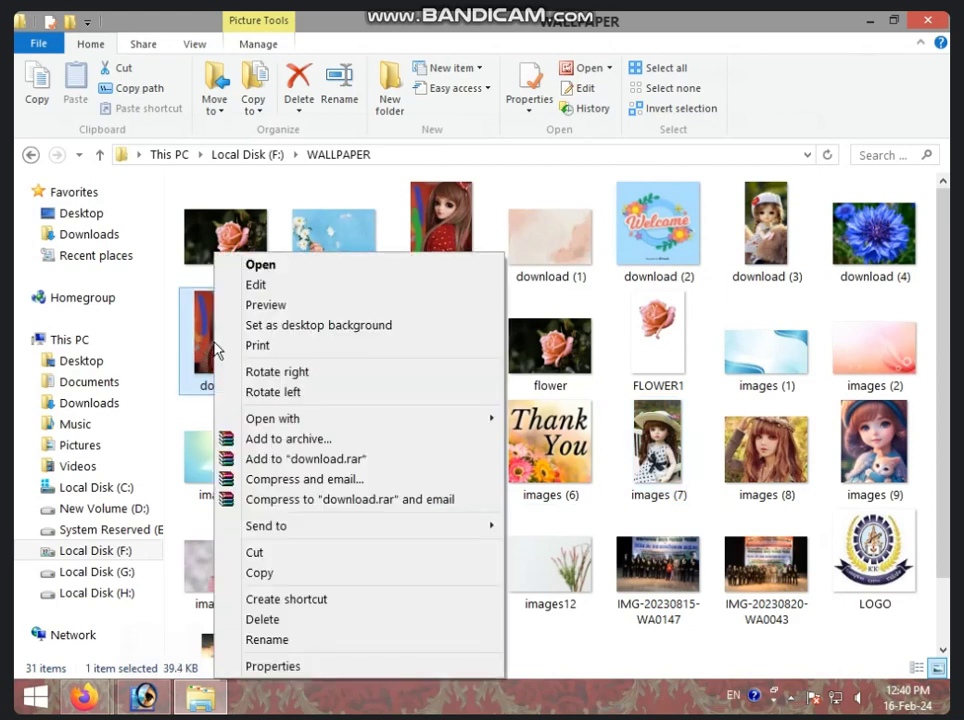
pyautogui.click(568, 628)
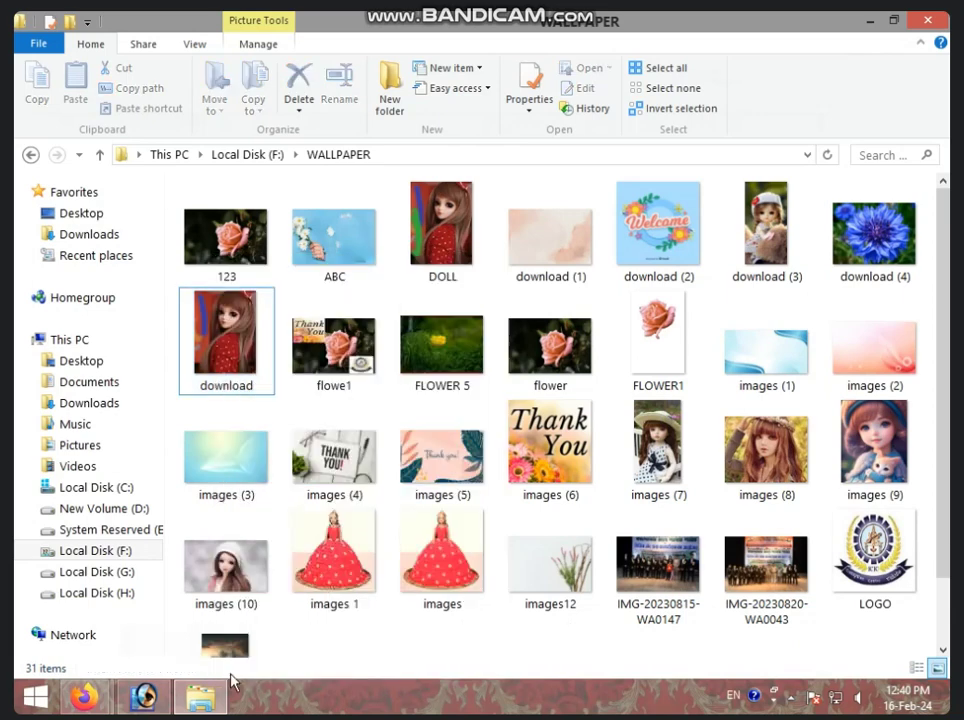
pyautogui.click(160, 693)
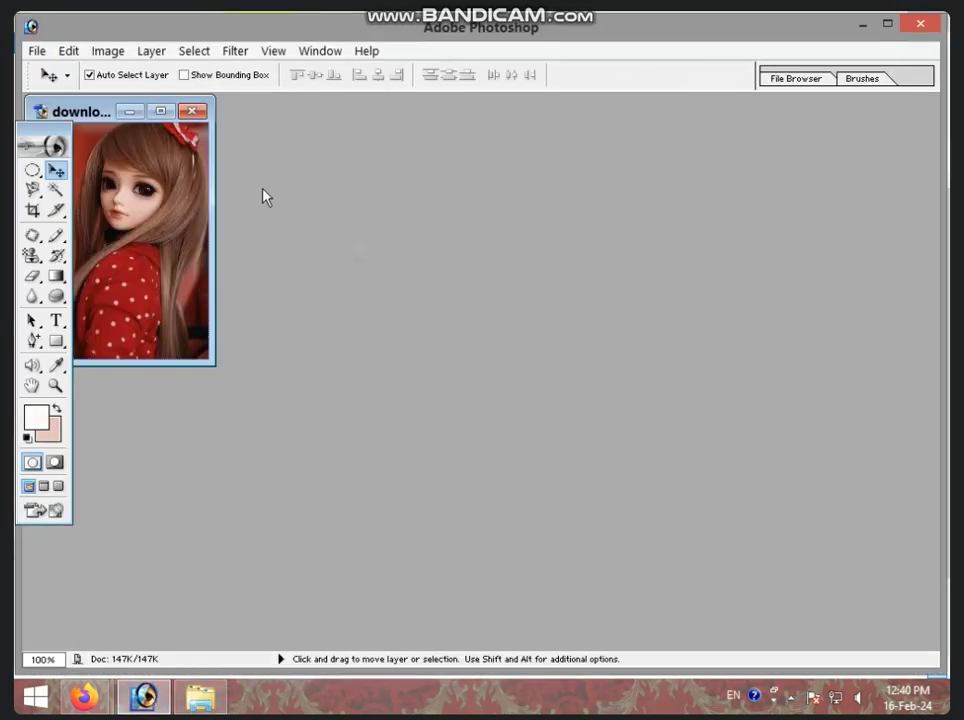
# Step: Close the download document and reopen download.jpg from the WALLPAPER folder
pyautogui.click(196, 108)
pyautogui.click(36, 51)
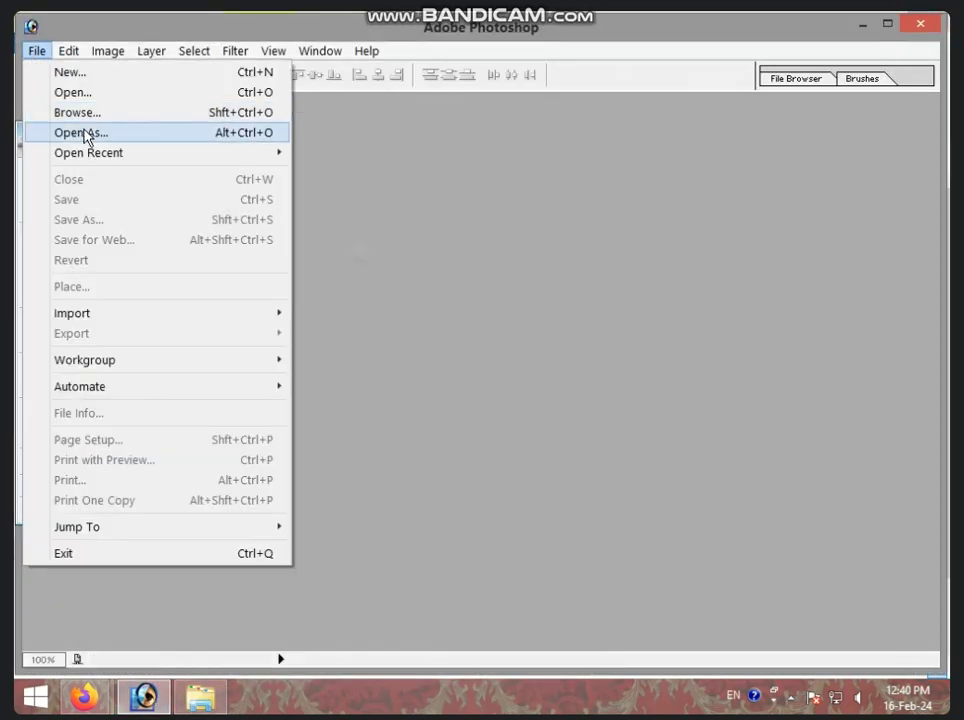
pyautogui.click(87, 96)
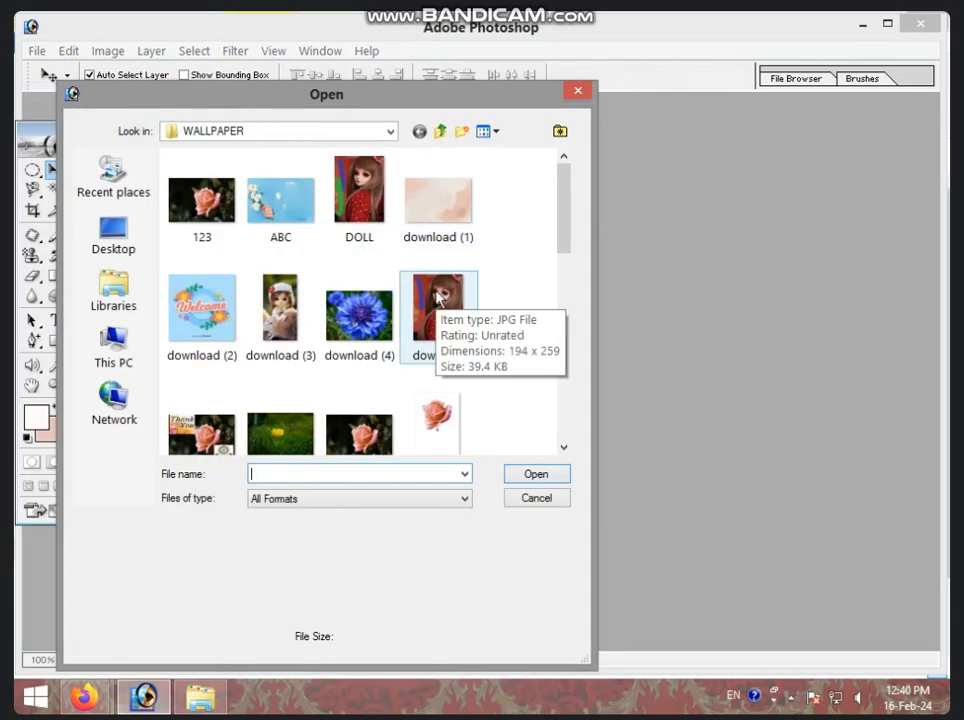
pyautogui.click(437, 298)
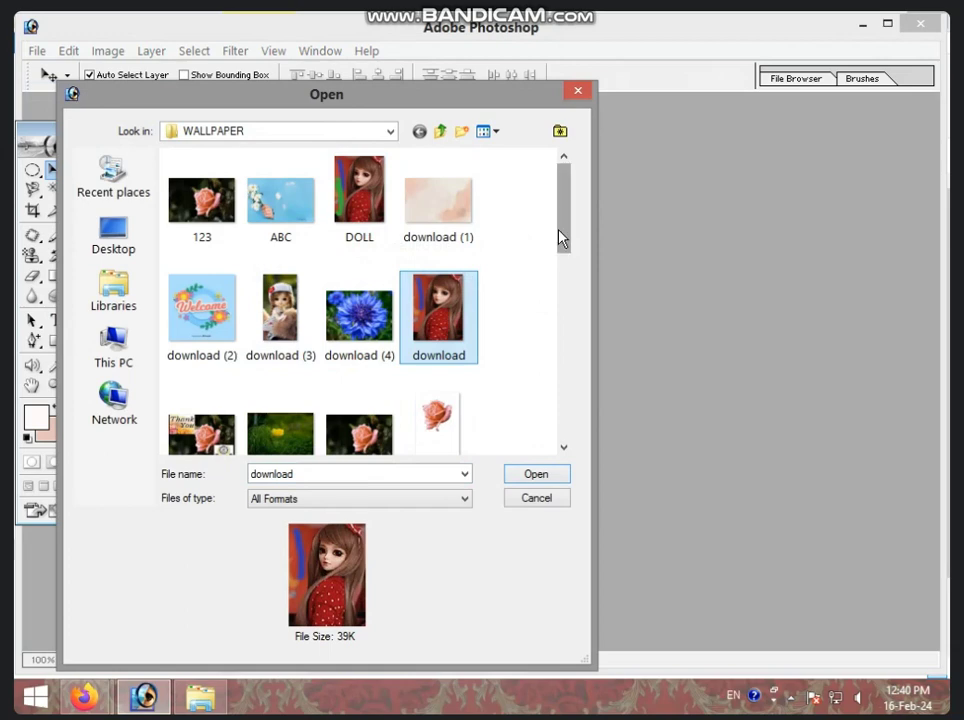
pyautogui.moveTo(559, 237)
pyautogui.mouseDown()
pyautogui.moveTo(565, 398)
pyautogui.moveTo(572, 258)
pyautogui.mouseUp()
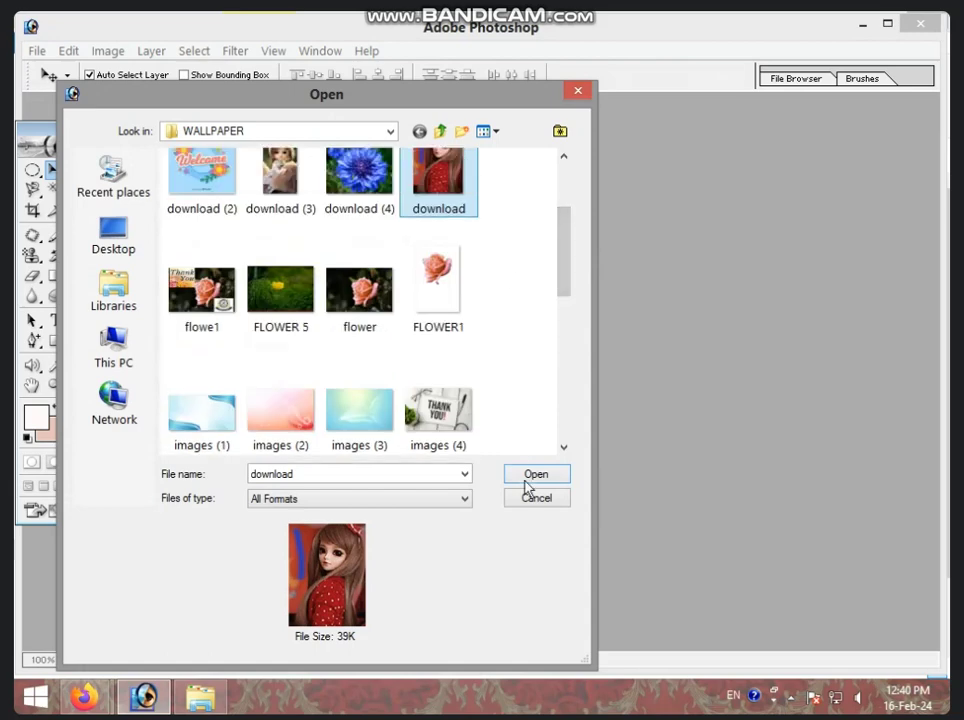
pyautogui.click(532, 474)
# Step: Resave over download.jpg at JPEG Quality 8 (High) with 14.4Kbps estimate, then minimize Photoshop
pyautogui.click(36, 50)
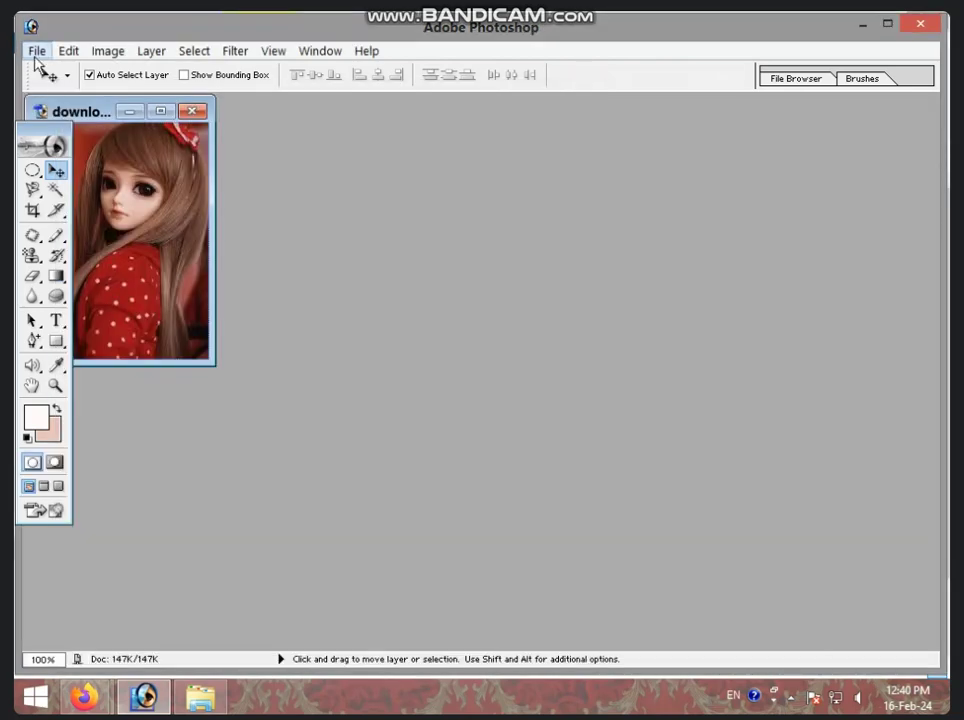
pyautogui.click(62, 220)
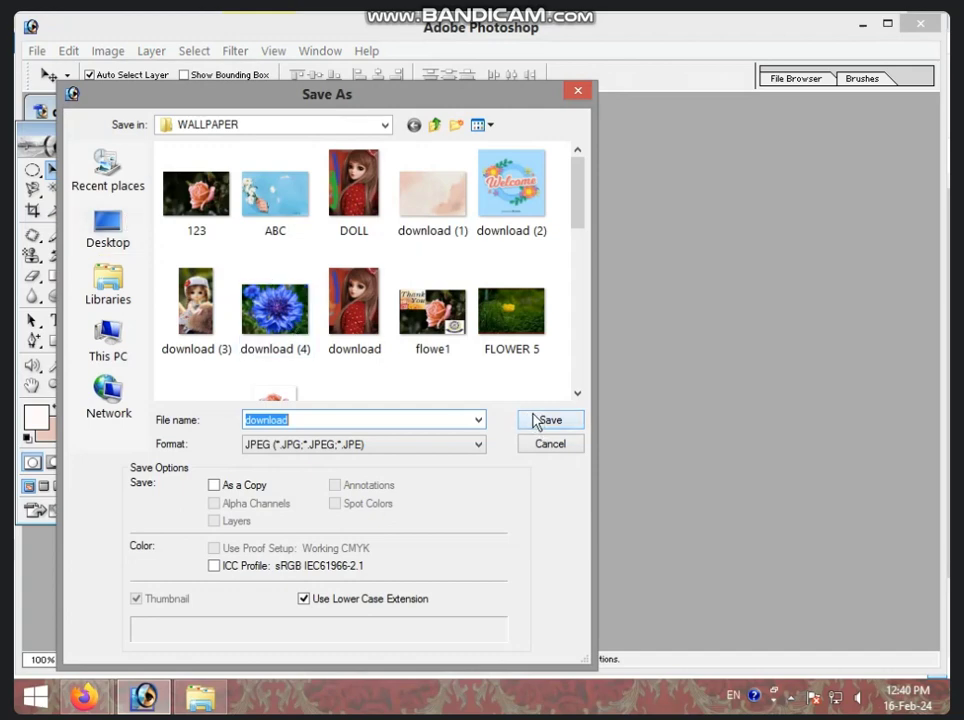
pyautogui.click(540, 420)
pyautogui.click(446, 284)
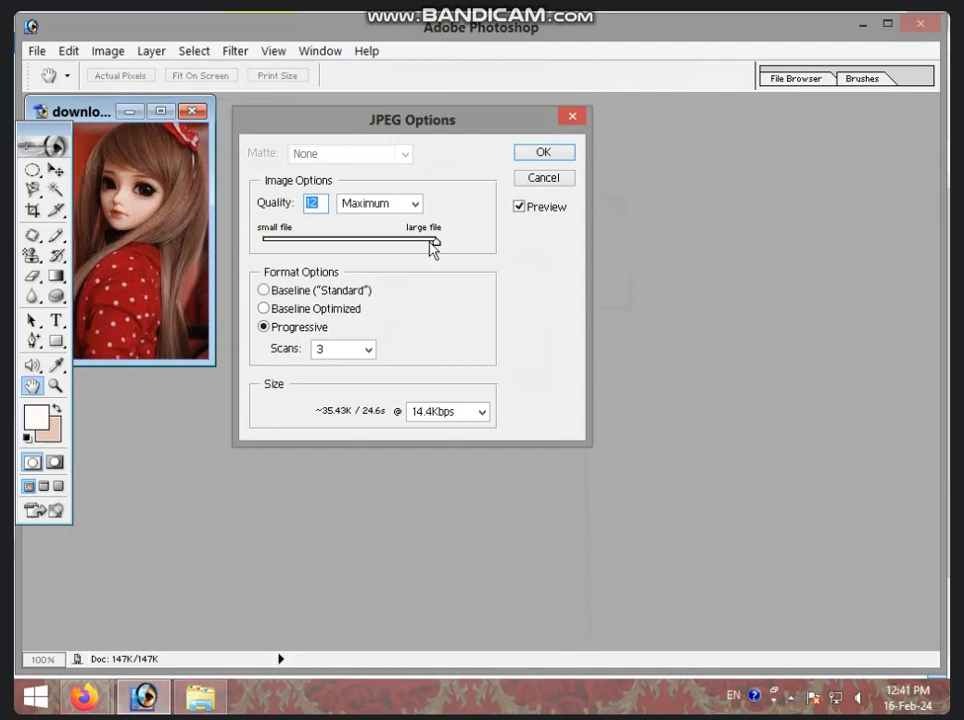
pyautogui.moveTo(437, 244); pyautogui.dragTo(386, 247)
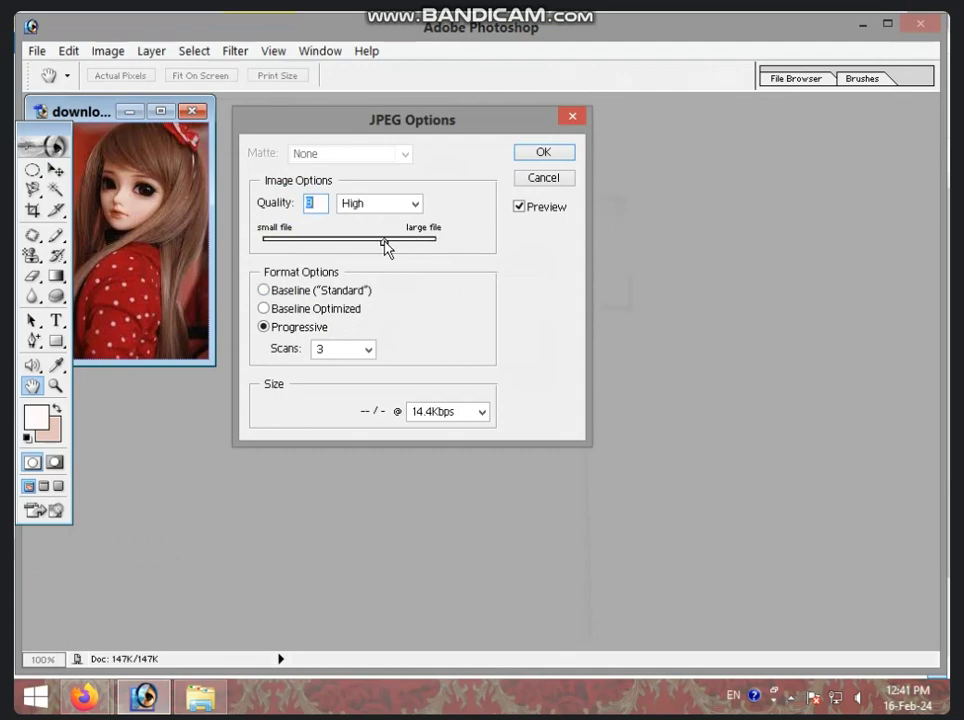
pyautogui.click(473, 416)
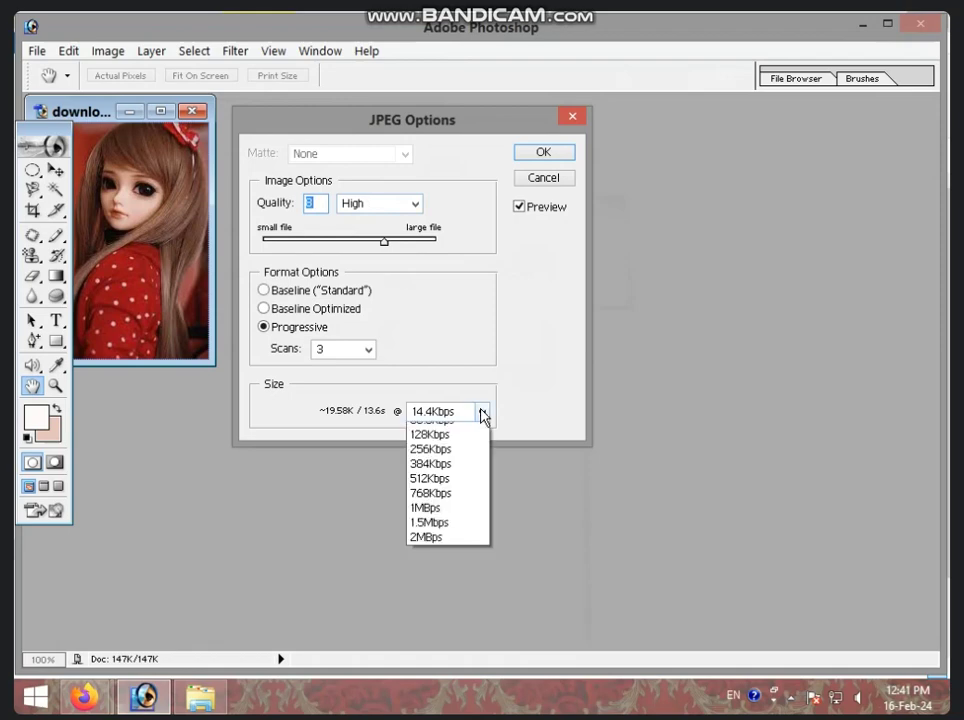
pyautogui.click(415, 430)
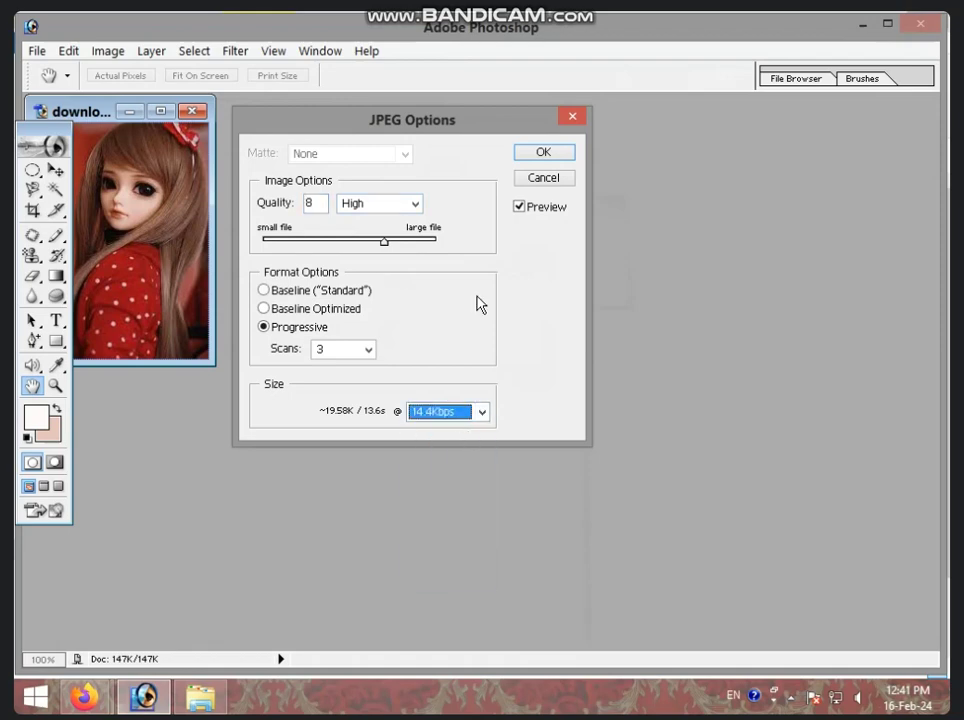
pyautogui.click(541, 155)
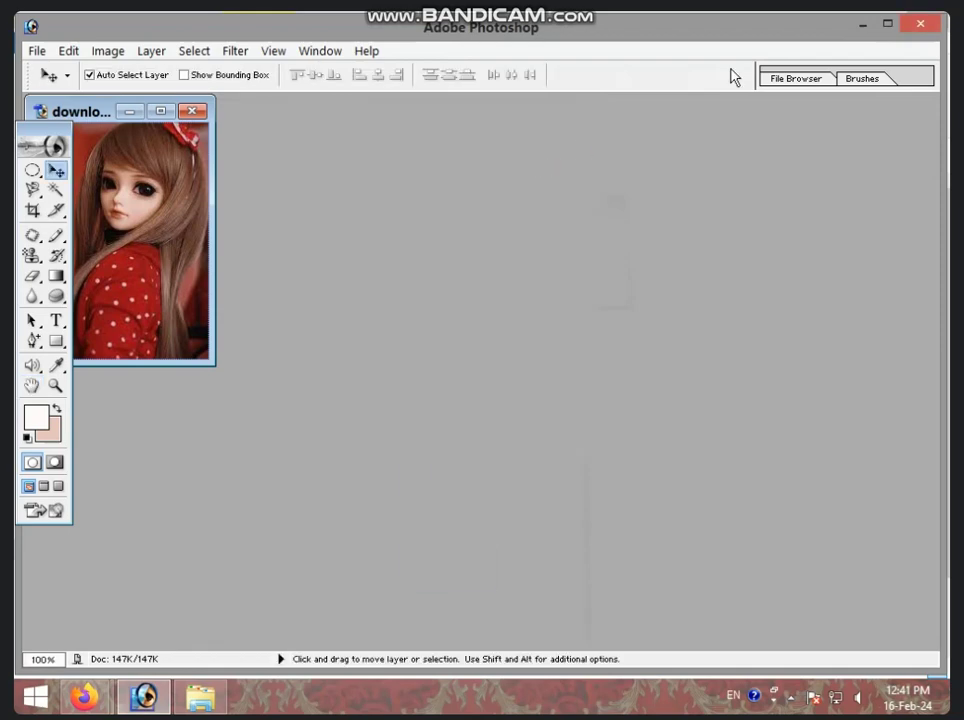
pyautogui.click(862, 23)
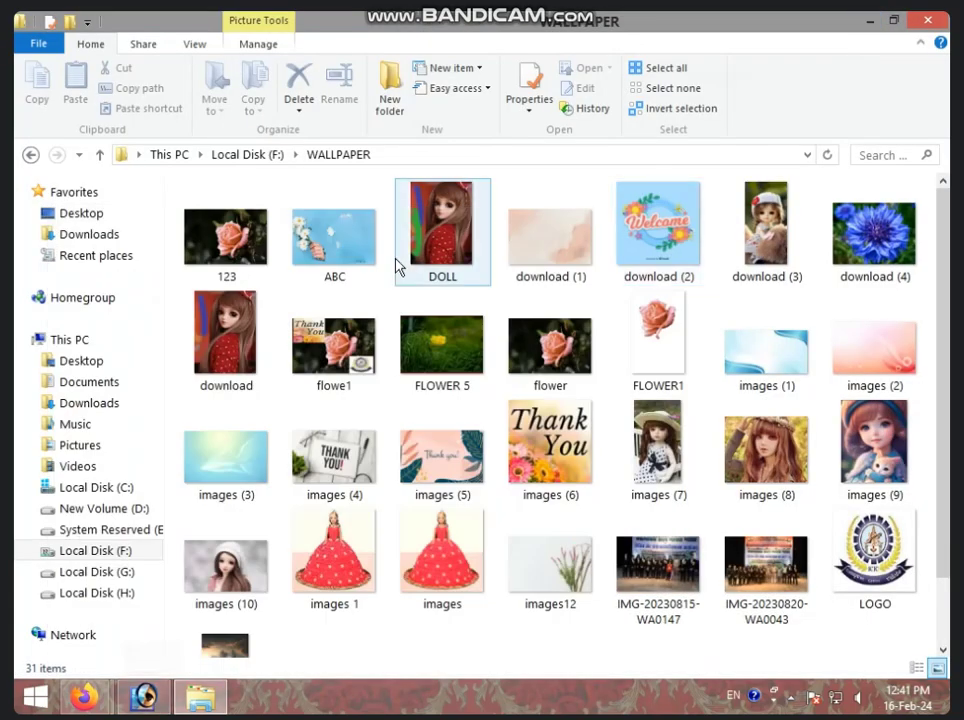
pyautogui.moveTo(226, 335)
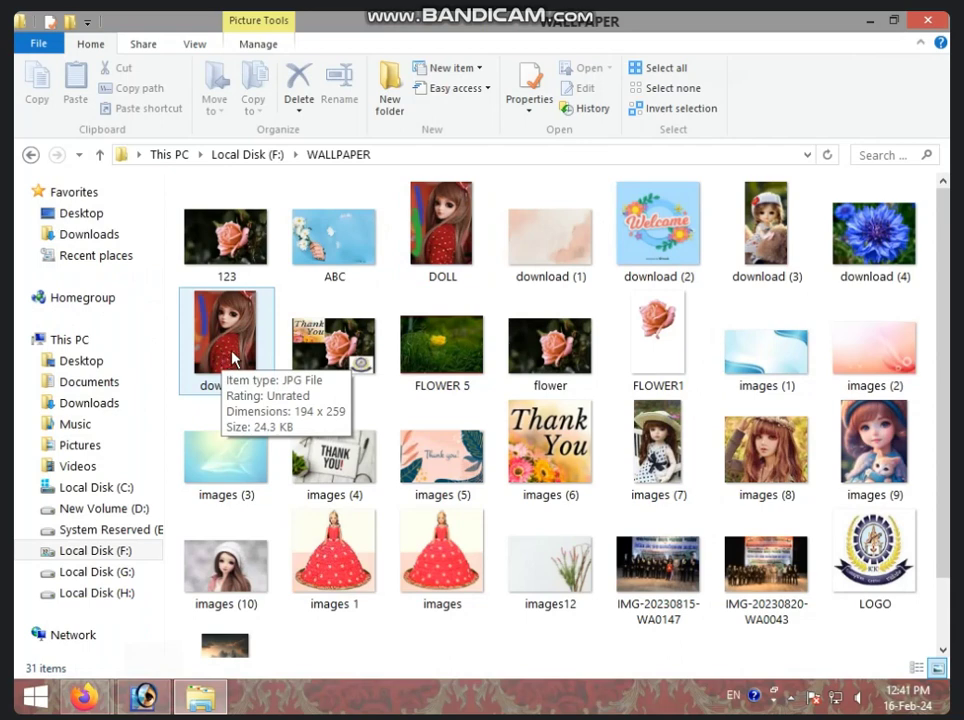
pyautogui.click(232, 358)
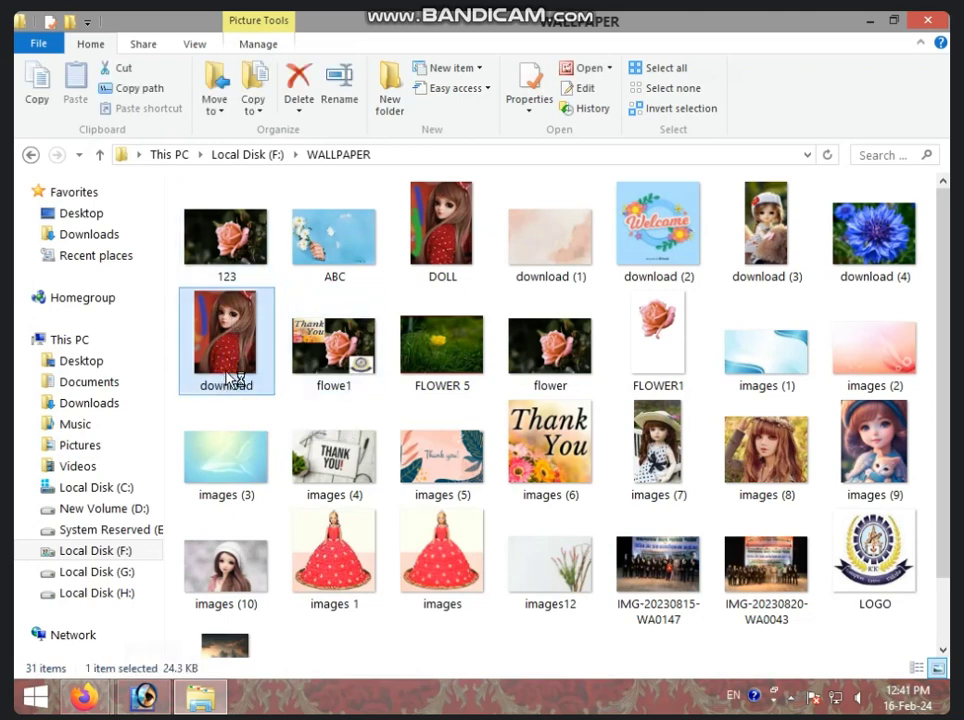
pyautogui.doubleClick(232, 378)
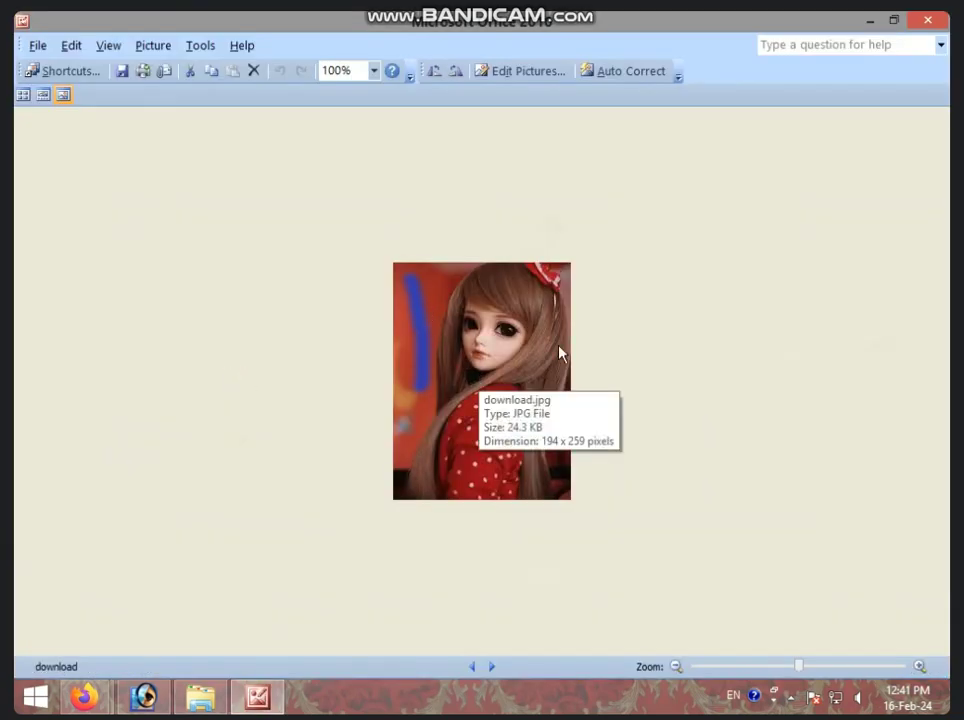
pyautogui.click(940, 19)
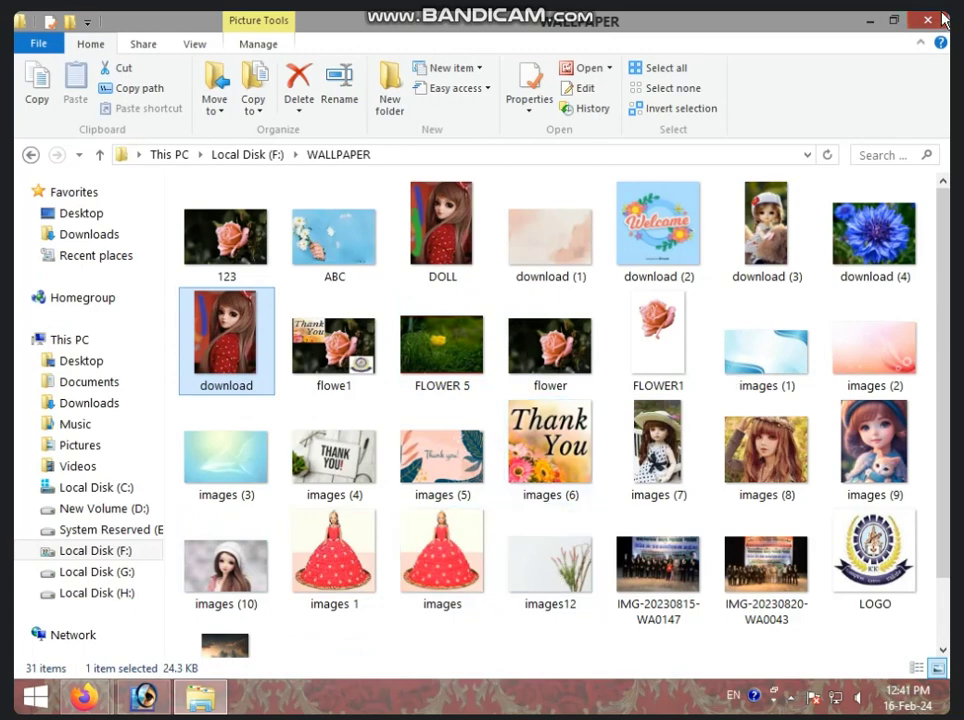
pyautogui.hotkey('alt', 'F4')
# Step: Refresh the desktop six times via its context menu, then restore Photoshop from the taskbar
pyautogui.rightClick(590, 190)
pyautogui.click(595, 238)
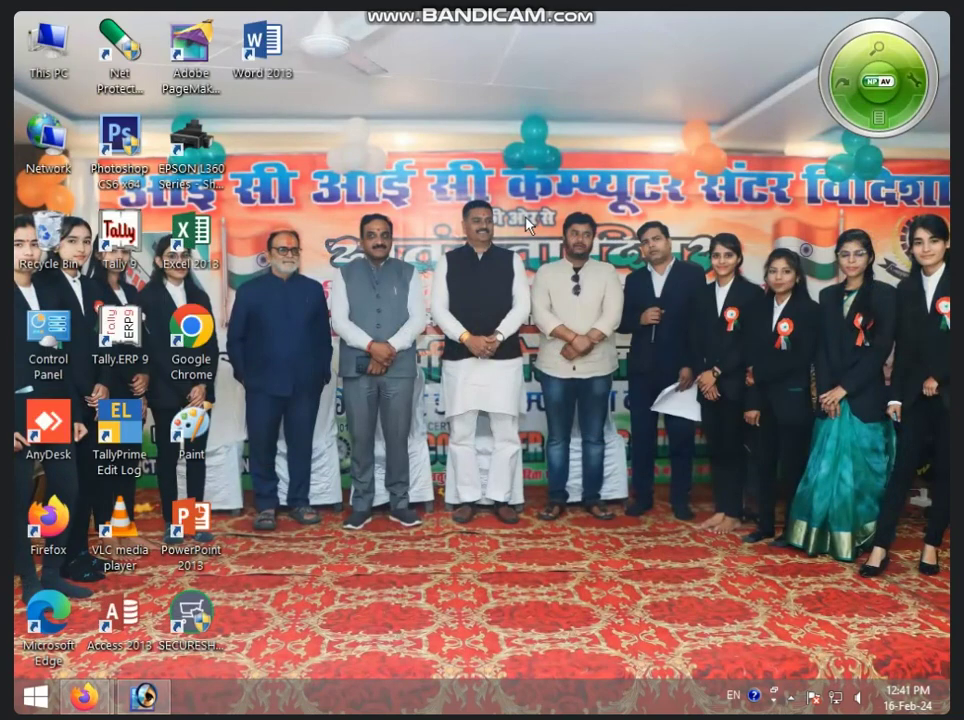
pyautogui.rightClick(527, 224)
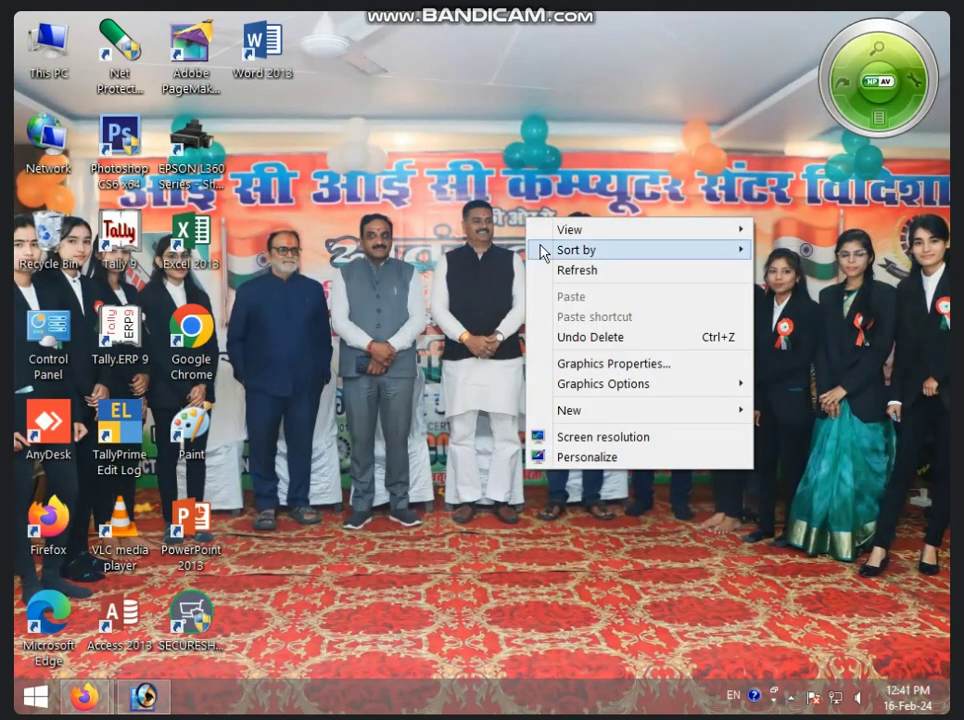
pyautogui.click(555, 270)
pyautogui.rightClick(524, 262)
pyautogui.click(553, 311)
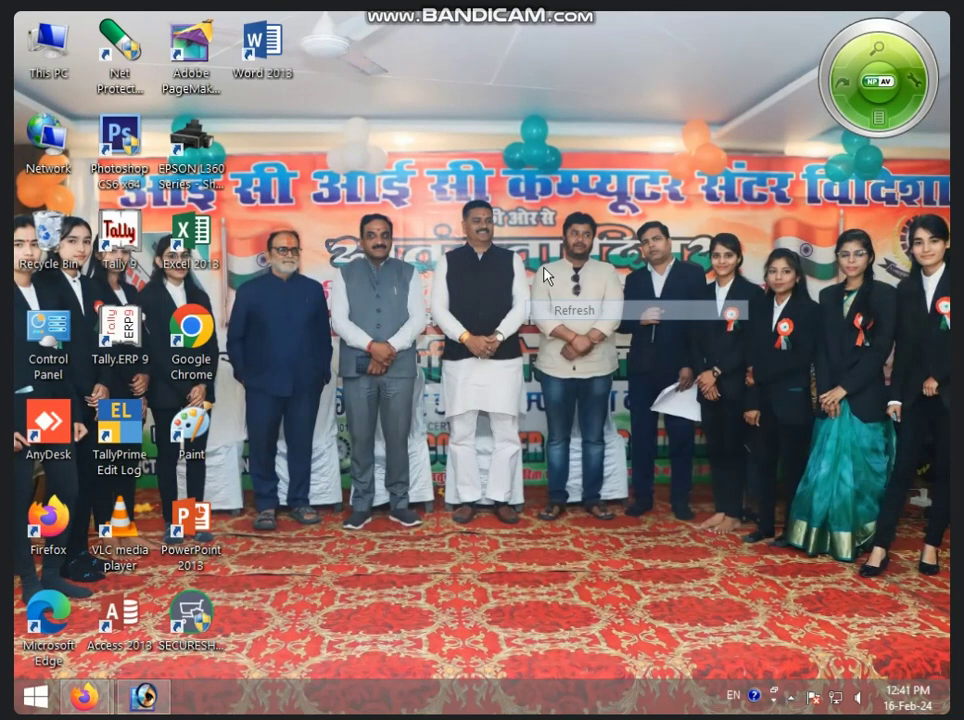
pyautogui.rightClick(540, 253)
pyautogui.click(557, 315)
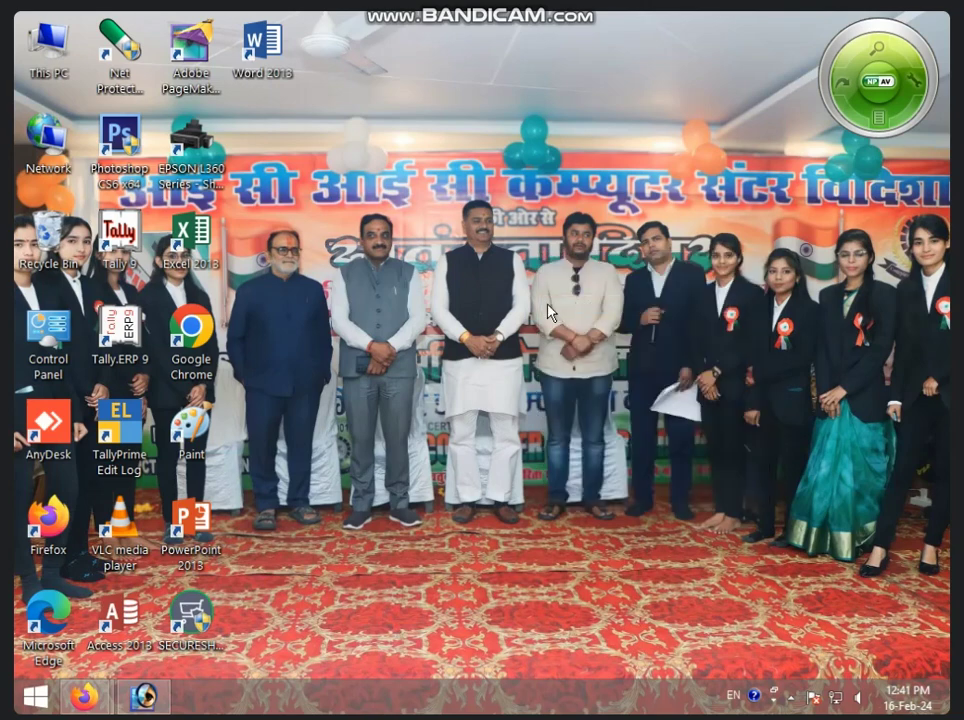
pyautogui.rightClick(550, 305)
pyautogui.click(567, 352)
pyautogui.rightClick(562, 318)
pyautogui.click(575, 370)
pyautogui.click(145, 694)
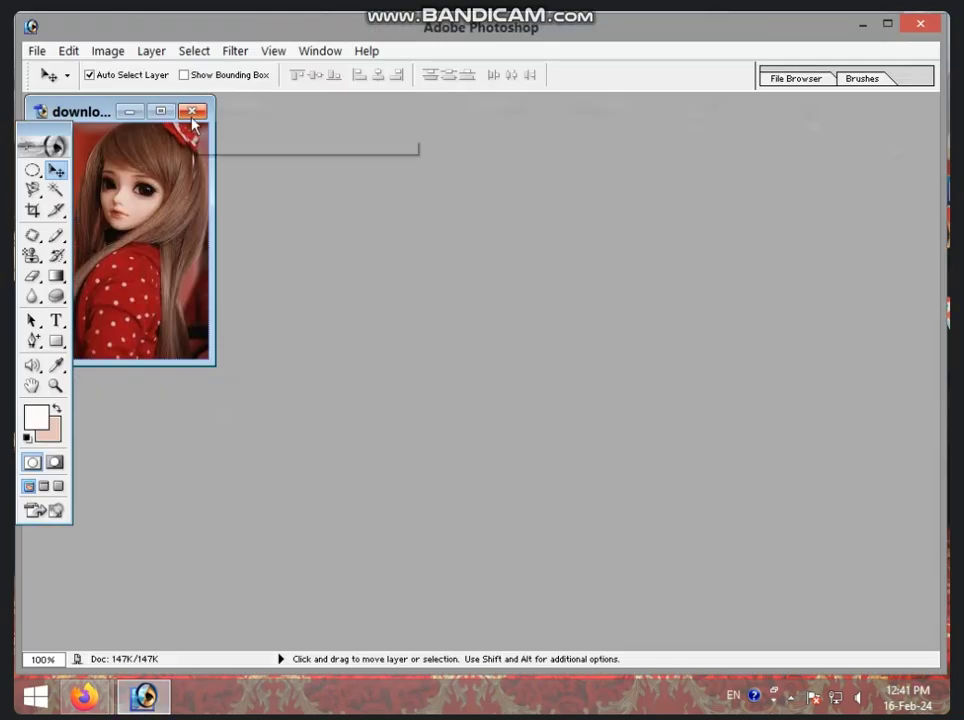
# Step: Close the doll picture and open LOGO.jpg from the WALLPAPER folder
pyautogui.click(192, 112)
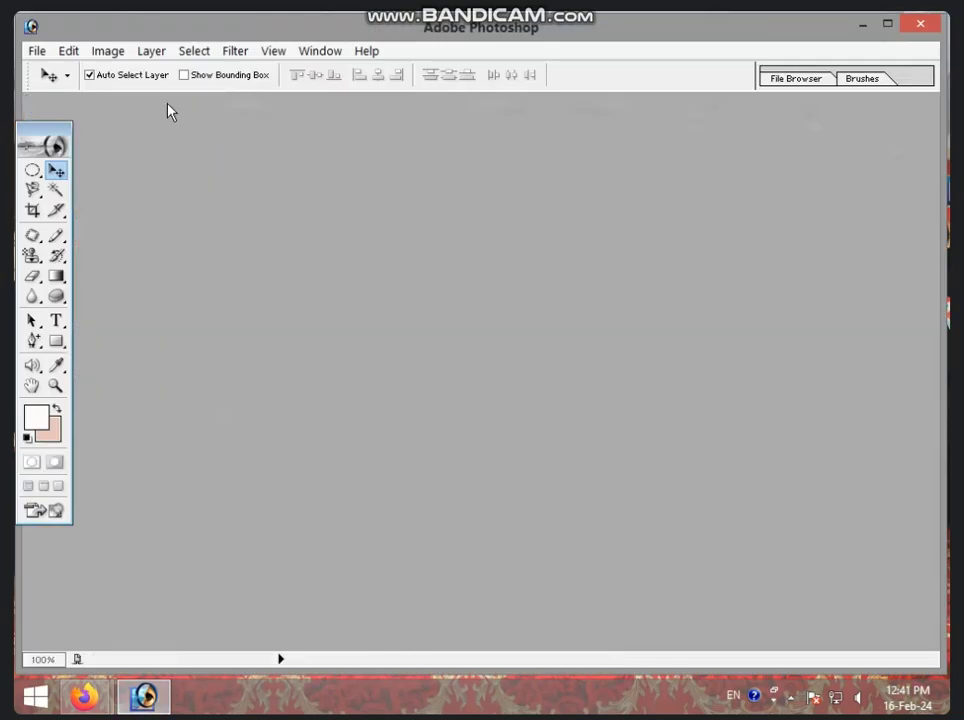
pyautogui.click(38, 51)
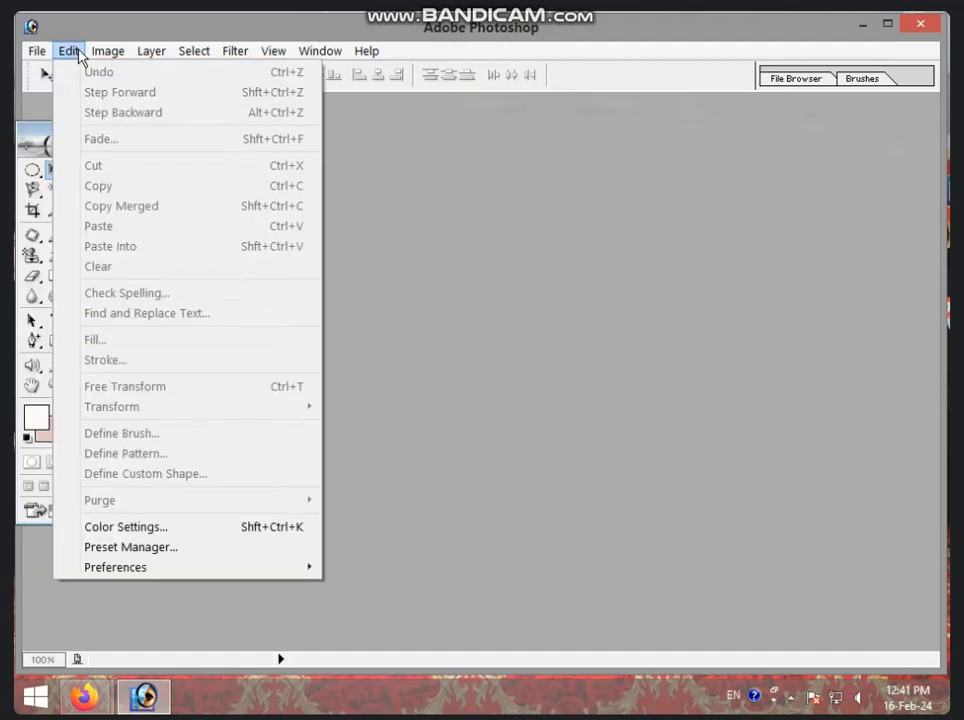
pyautogui.click(72, 50)
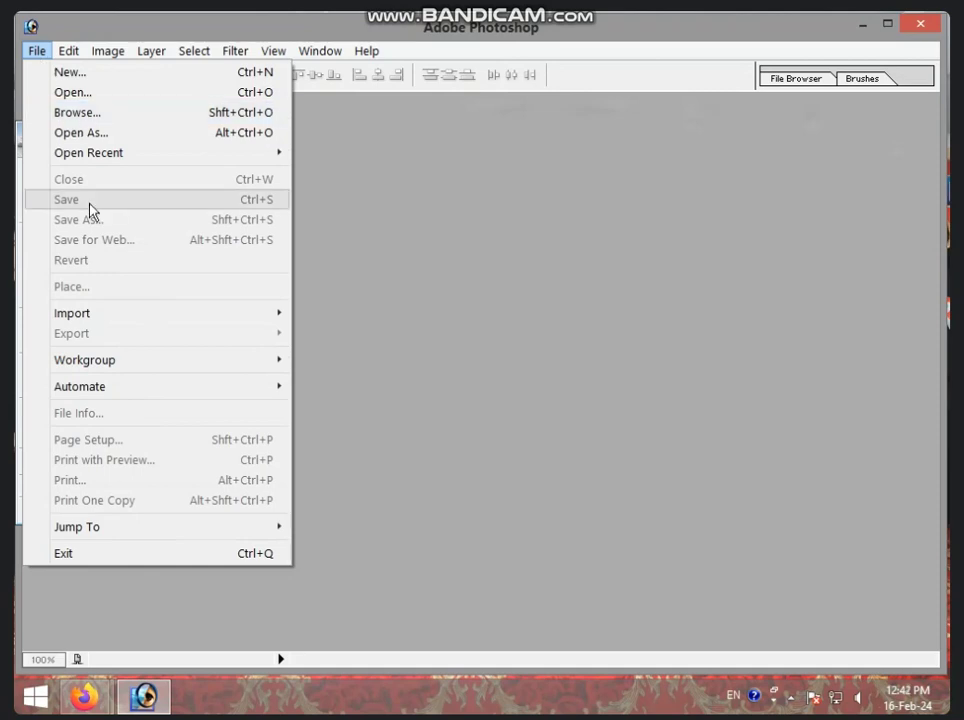
pyautogui.click(337, 260)
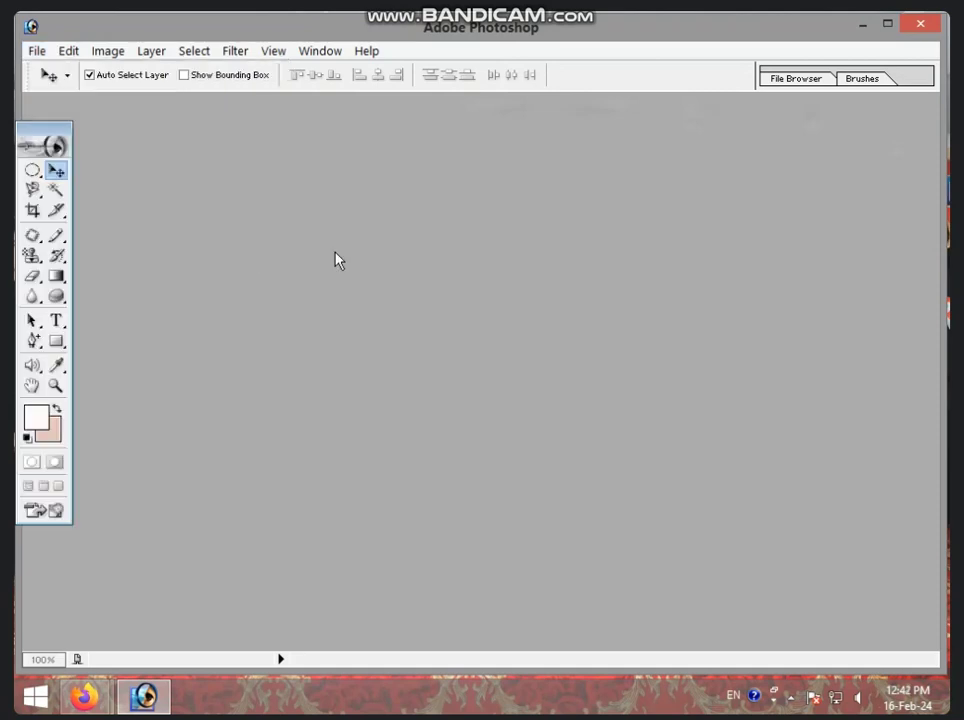
pyautogui.click(37, 51)
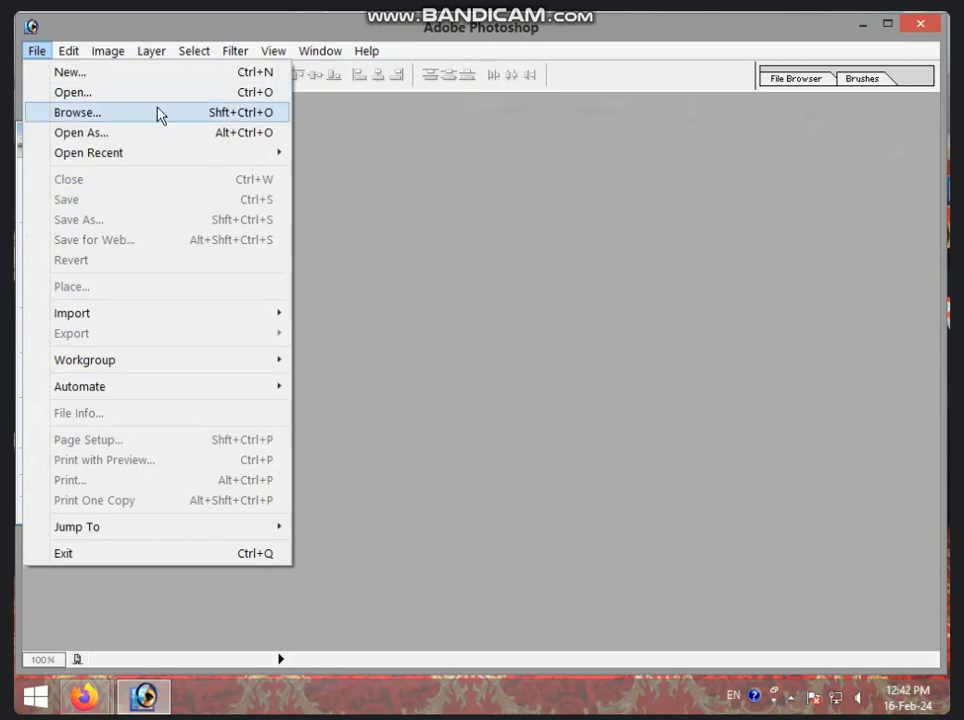
pyautogui.click(131, 95)
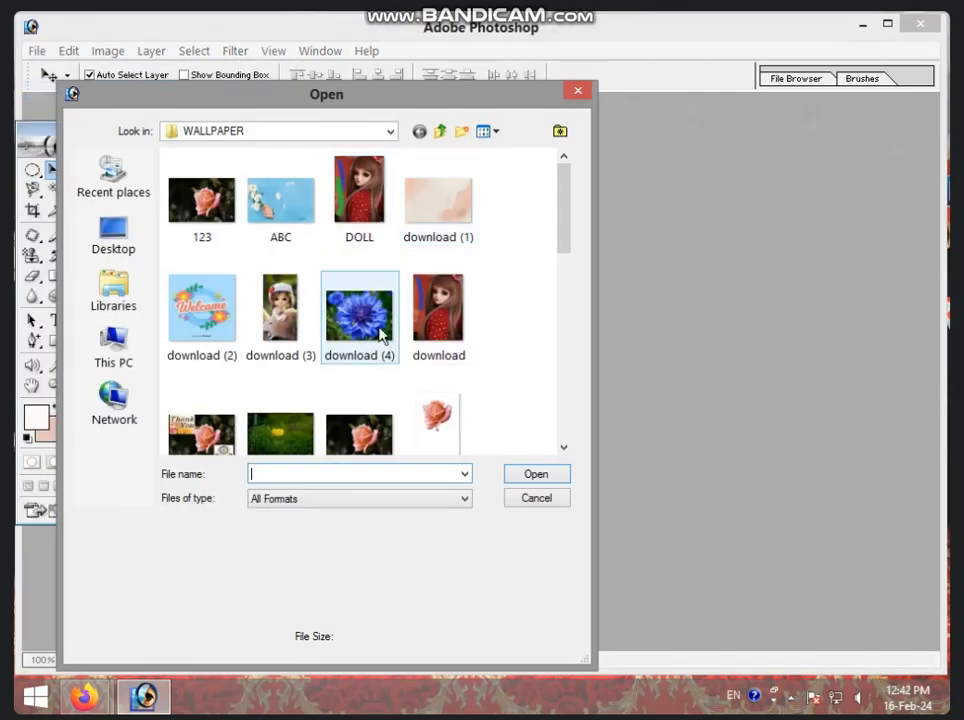
pyautogui.moveTo(565, 231); pyautogui.dragTo(560, 408)
pyautogui.click(452, 318)
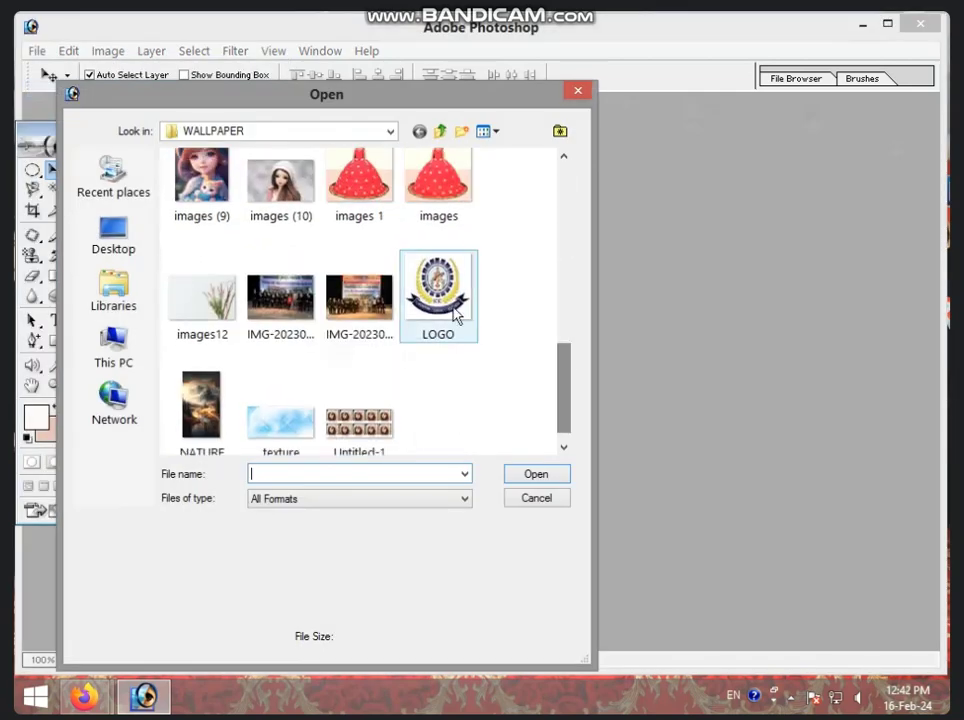
pyautogui.click(536, 474)
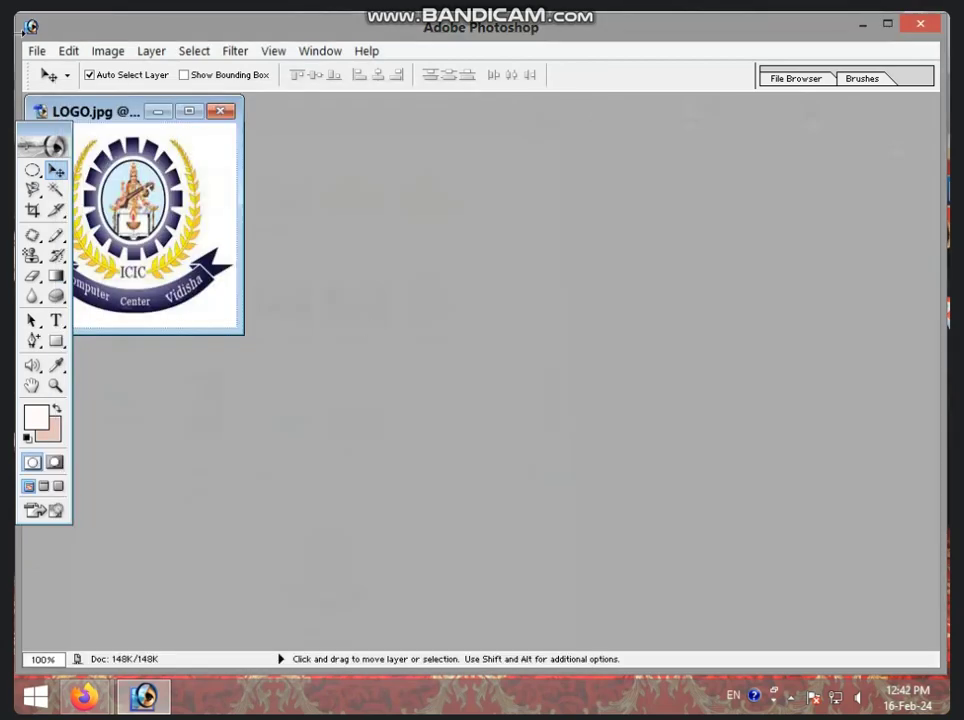
pyautogui.click(35, 50)
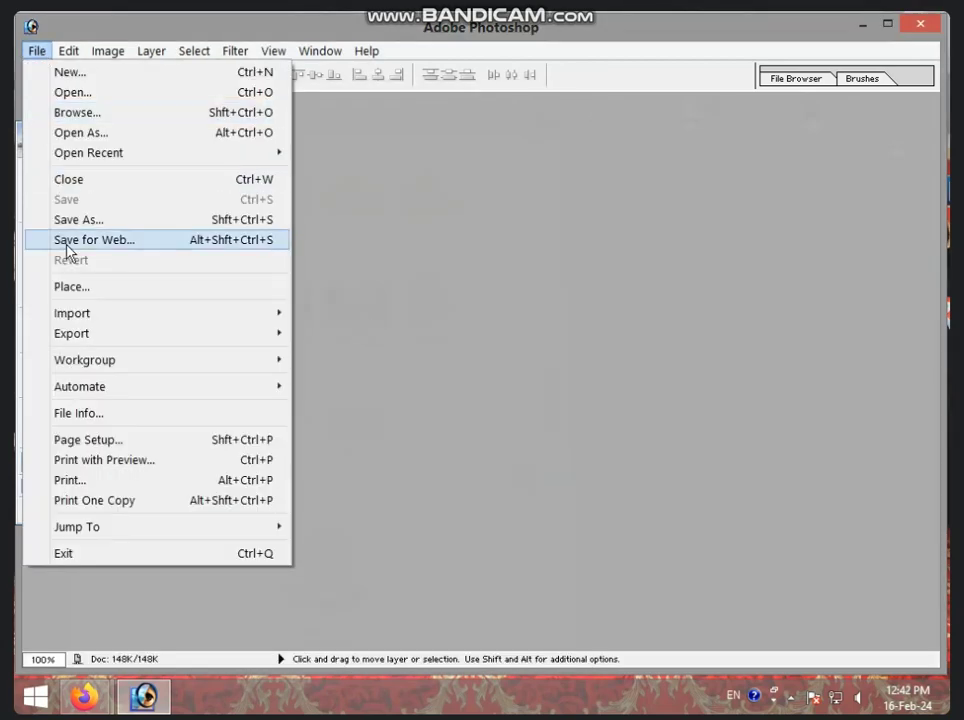
# Step: Save the logo for the web as LOGO in HTML and Images (GIF) format to Local Disk (G:)
pyautogui.click(106, 247)
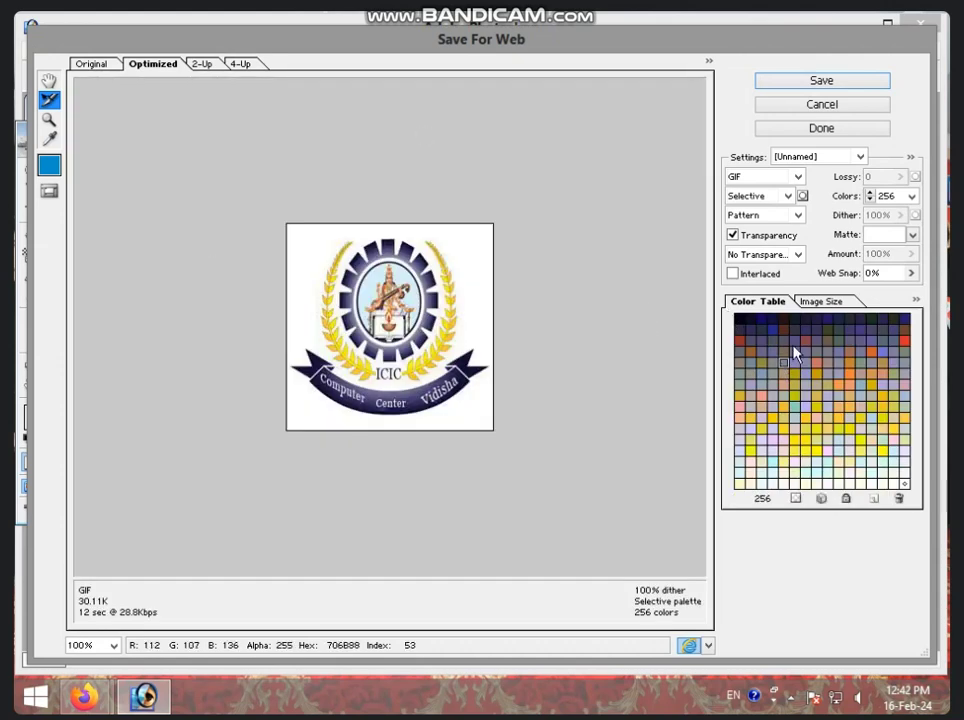
pyautogui.click(793, 385)
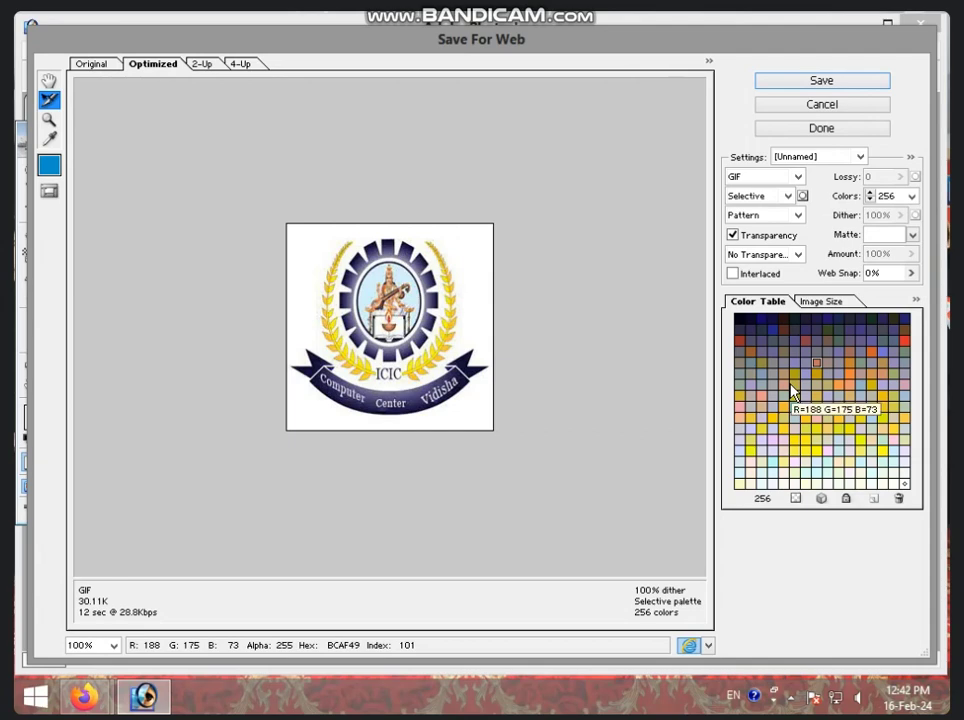
pyautogui.click(868, 84)
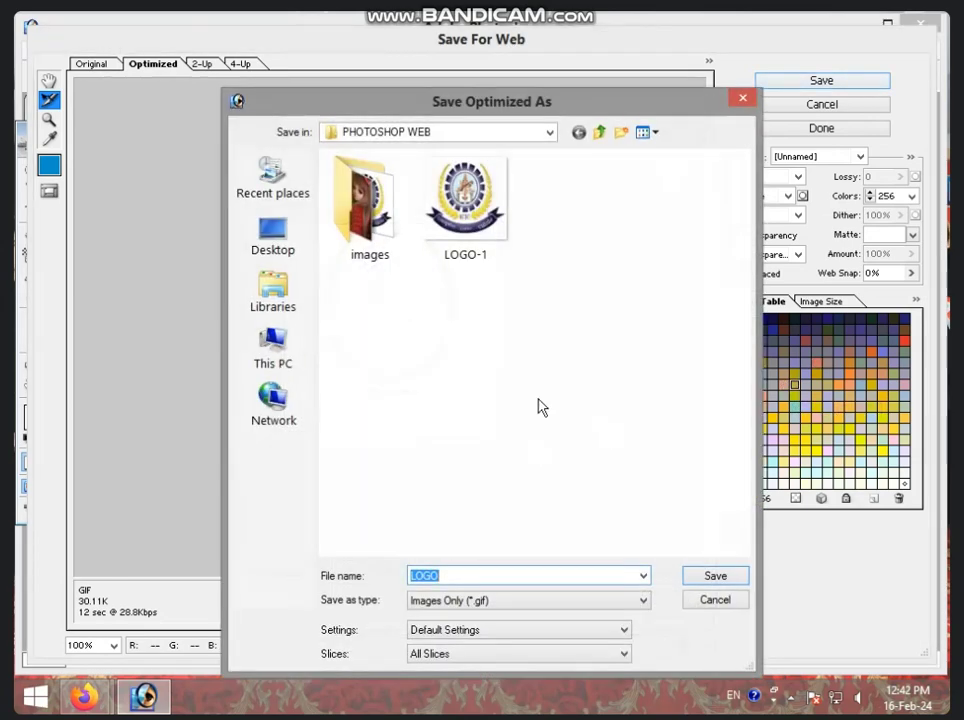
pyautogui.click(284, 362)
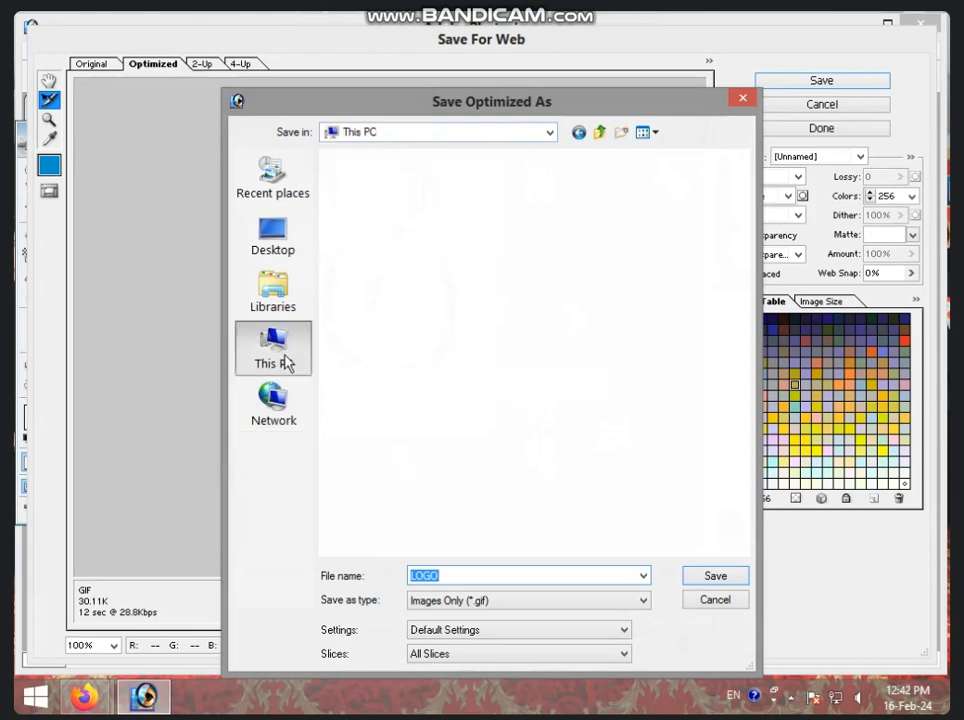
pyautogui.moveTo(746, 300); pyautogui.dragTo(735, 445)
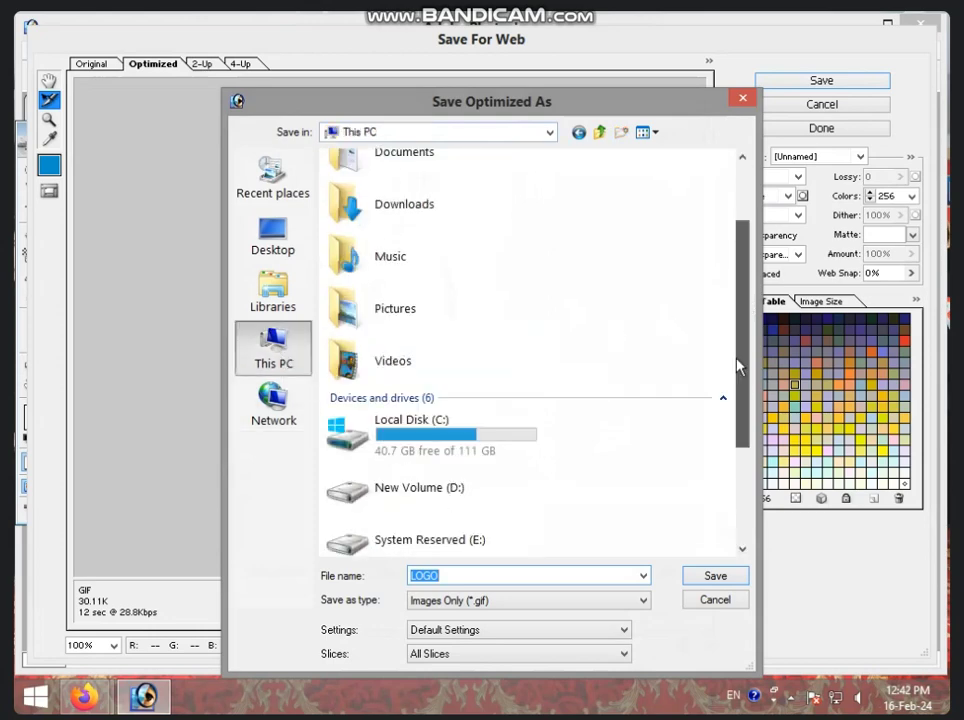
pyautogui.doubleClick(480, 490)
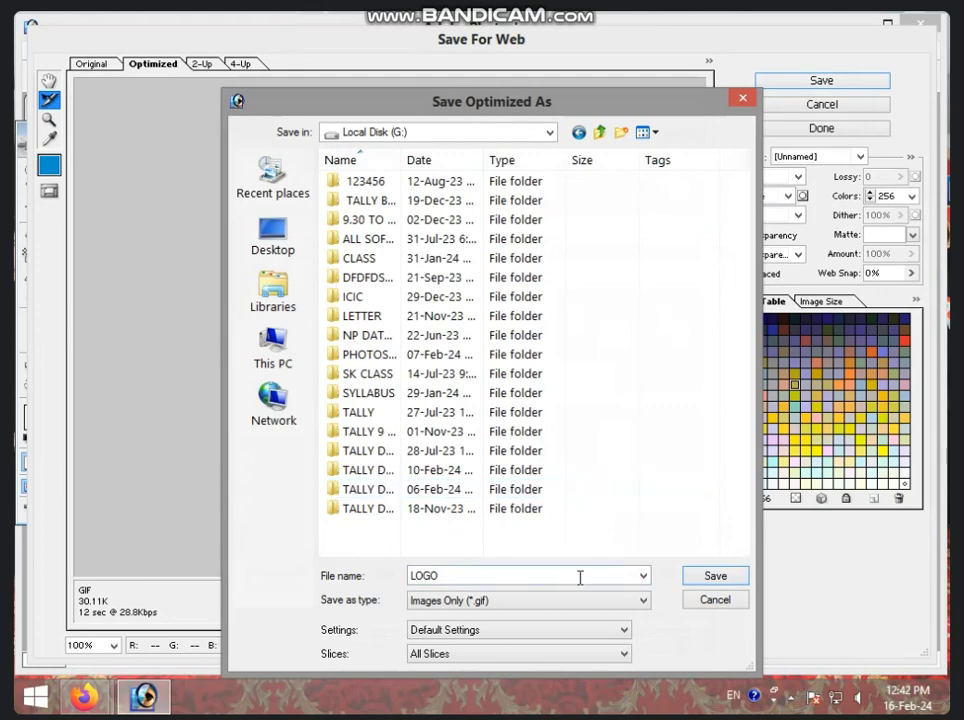
pyautogui.click(523, 604)
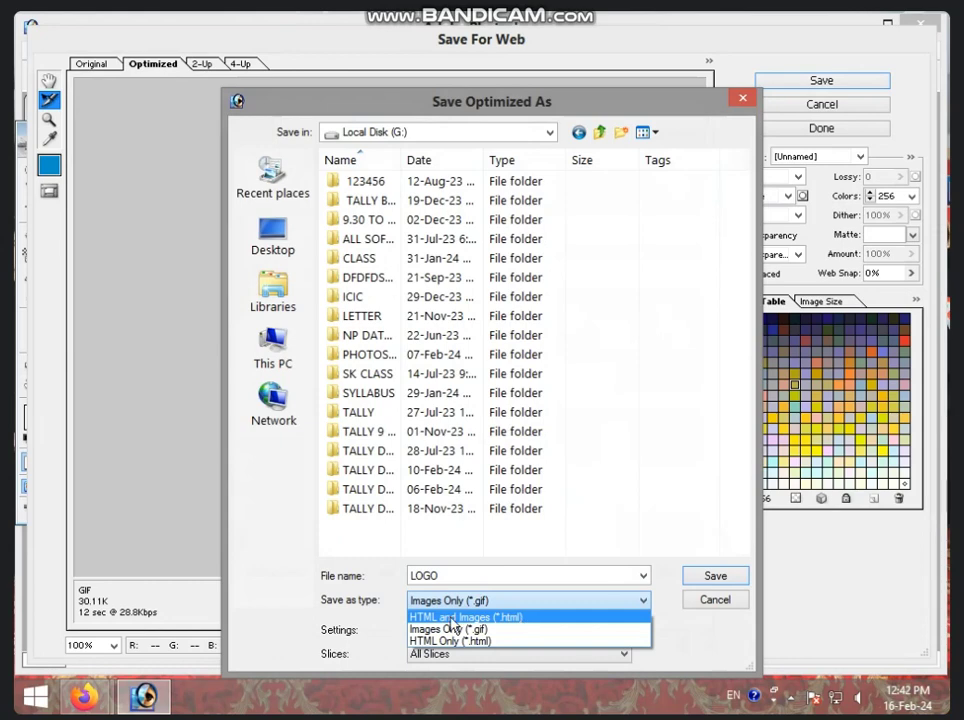
pyautogui.click(522, 618)
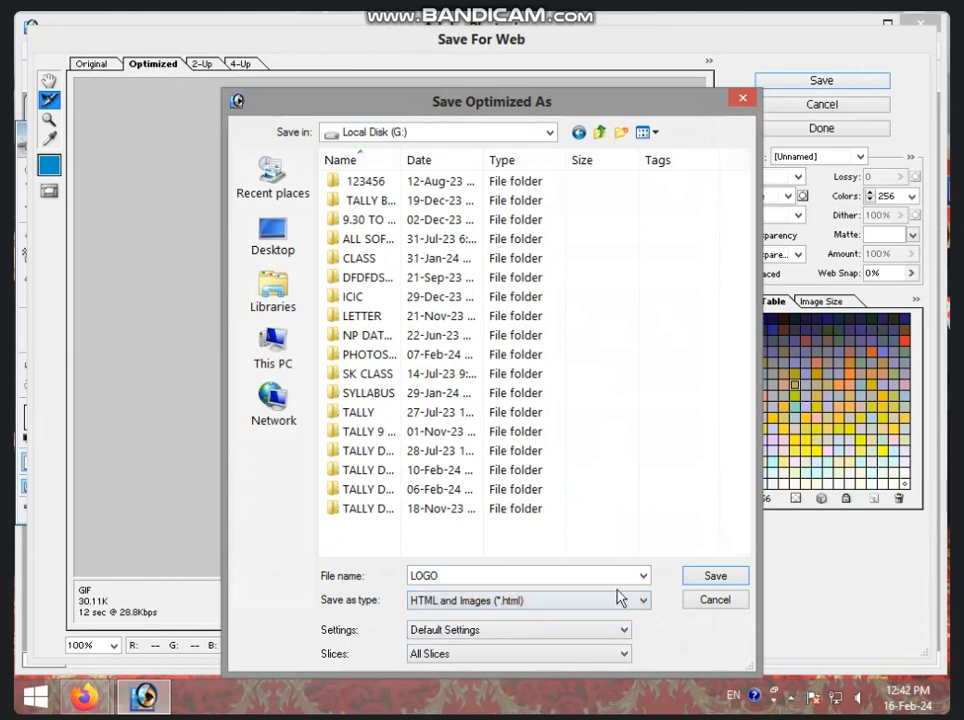
pyautogui.click(715, 577)
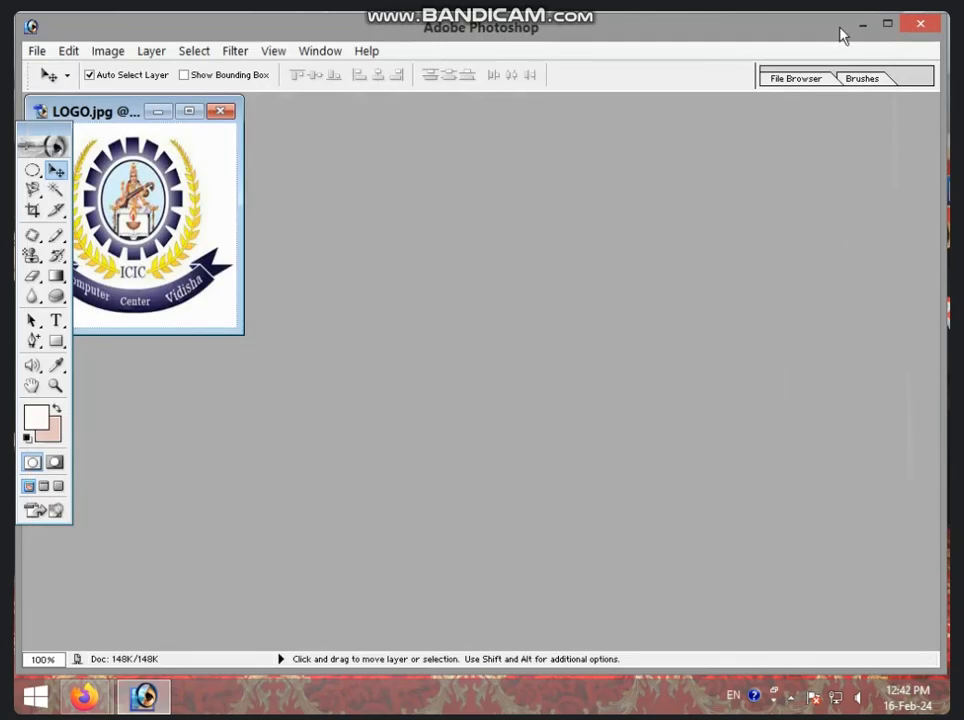
# Step: Minimize Photoshop and refresh the desktop twice
pyautogui.click(862, 23)
pyautogui.rightClick(493, 218)
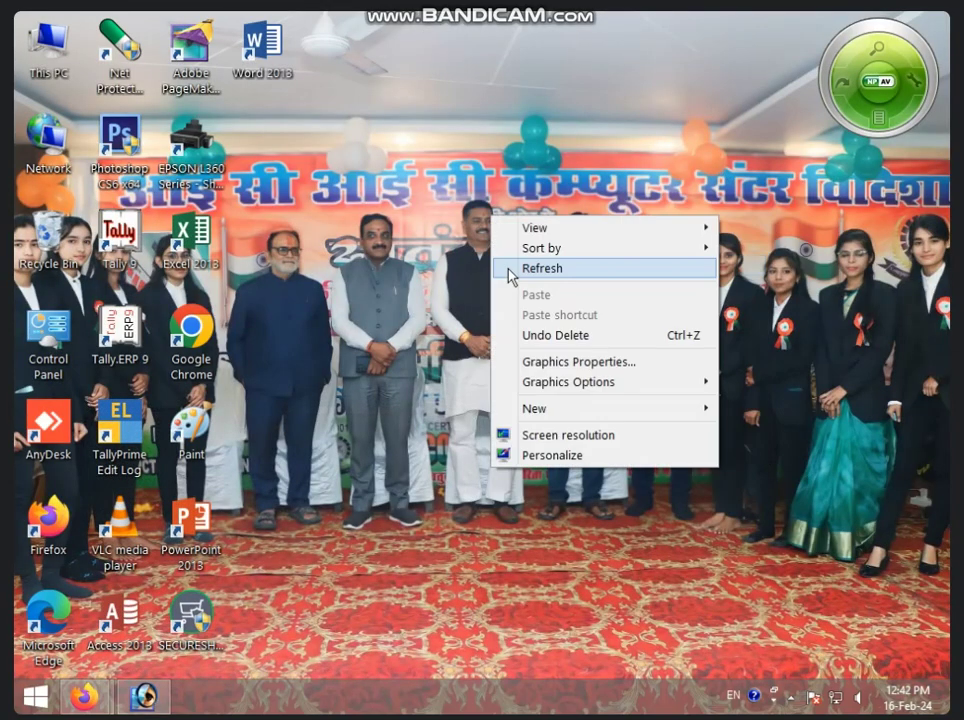
pyautogui.click(510, 268)
pyautogui.rightClick(459, 205)
pyautogui.click(480, 257)
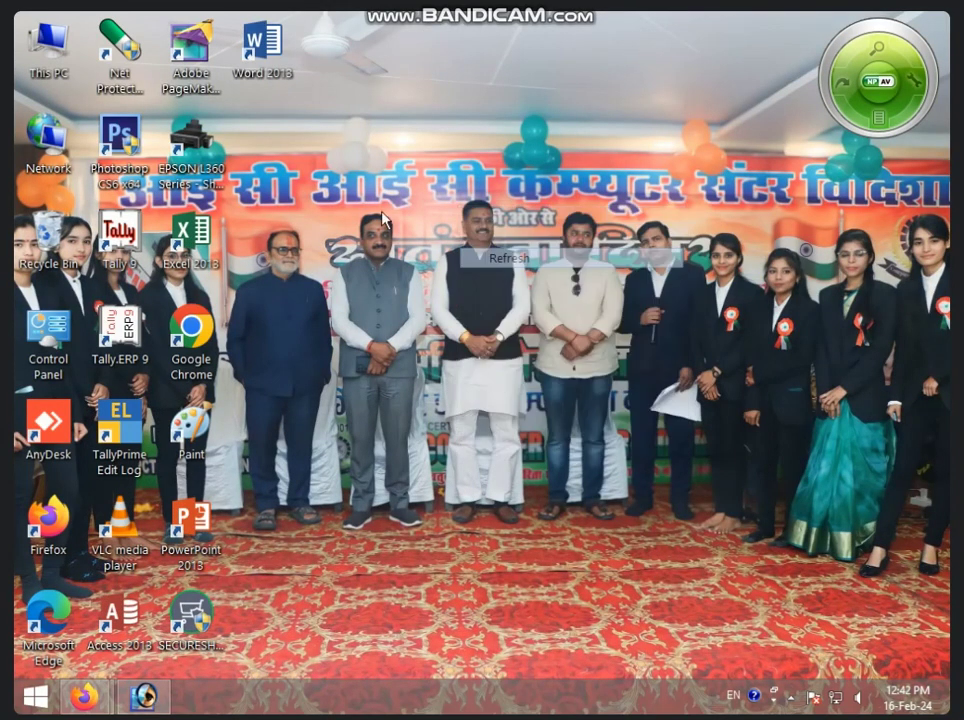
# Step: Browse This PC to Local Disk (G:) and open LOGO.html in Chrome
pyautogui.doubleClick(50, 45)
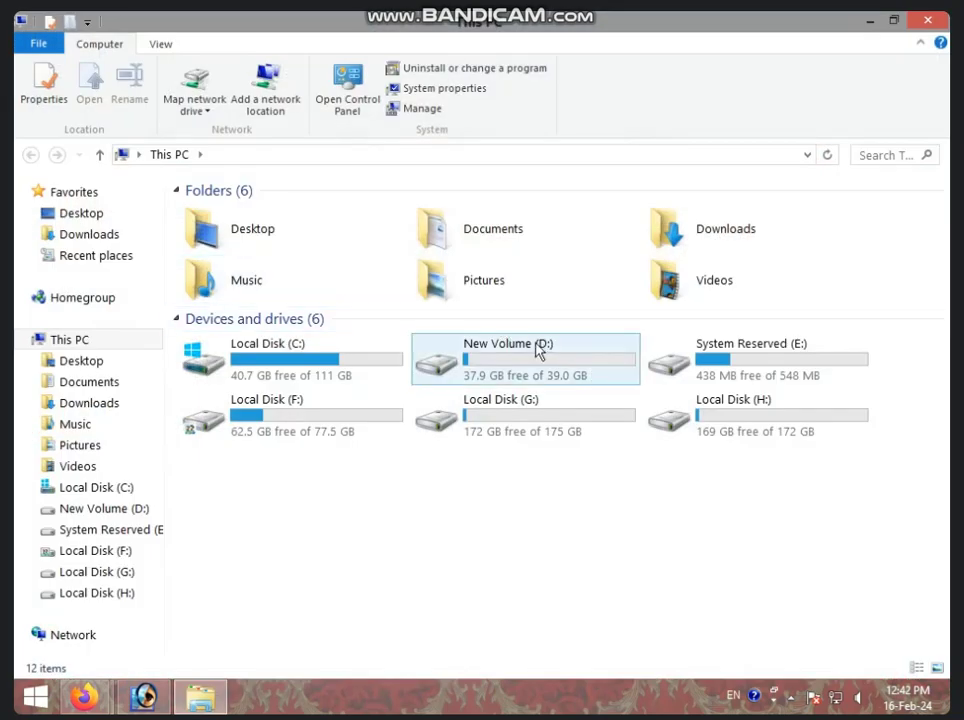
pyautogui.doubleClick(516, 432)
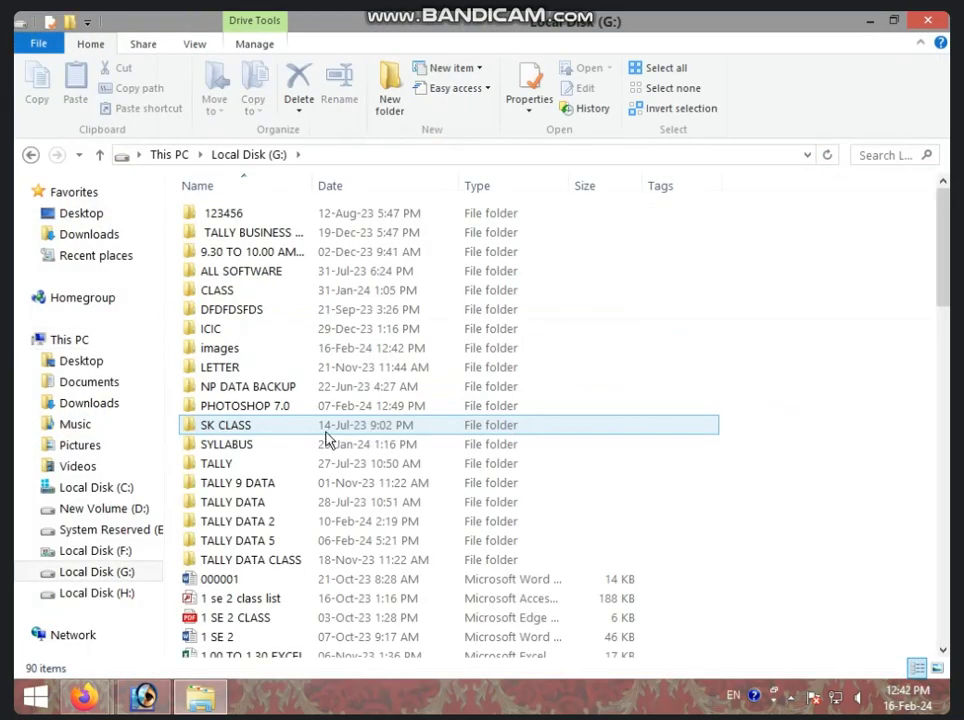
pyautogui.scroll(-5, 255, 440)
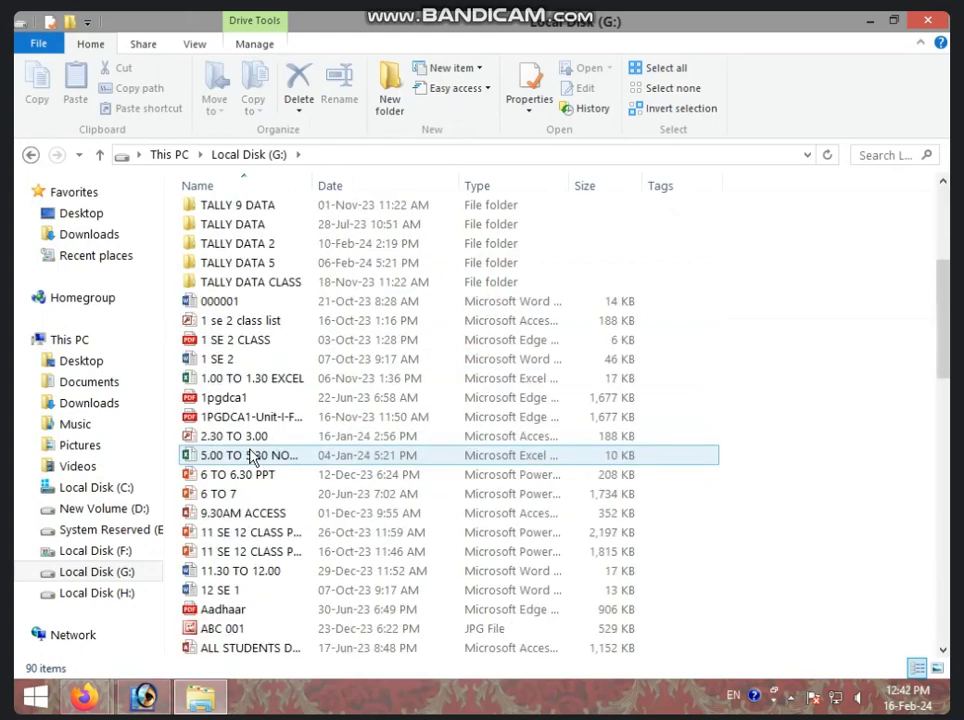
pyautogui.scroll(-2, 252, 455)
pyautogui.scroll(-2, 252, 455)
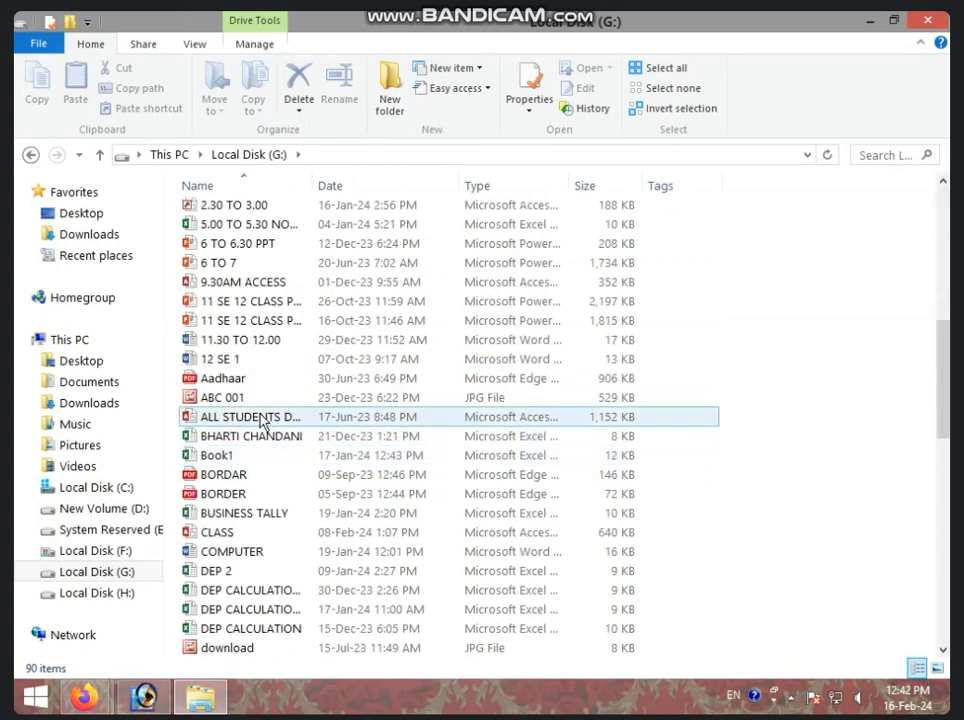
pyautogui.scroll(-2, 261, 423)
pyautogui.scroll(-2, 260, 430)
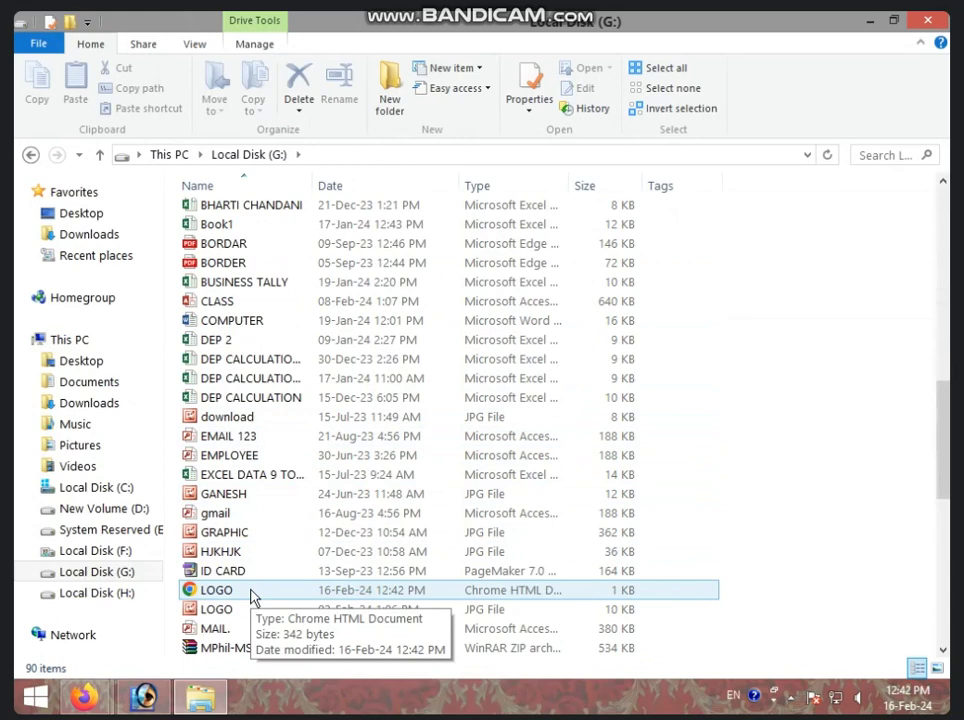
pyautogui.click(296, 591)
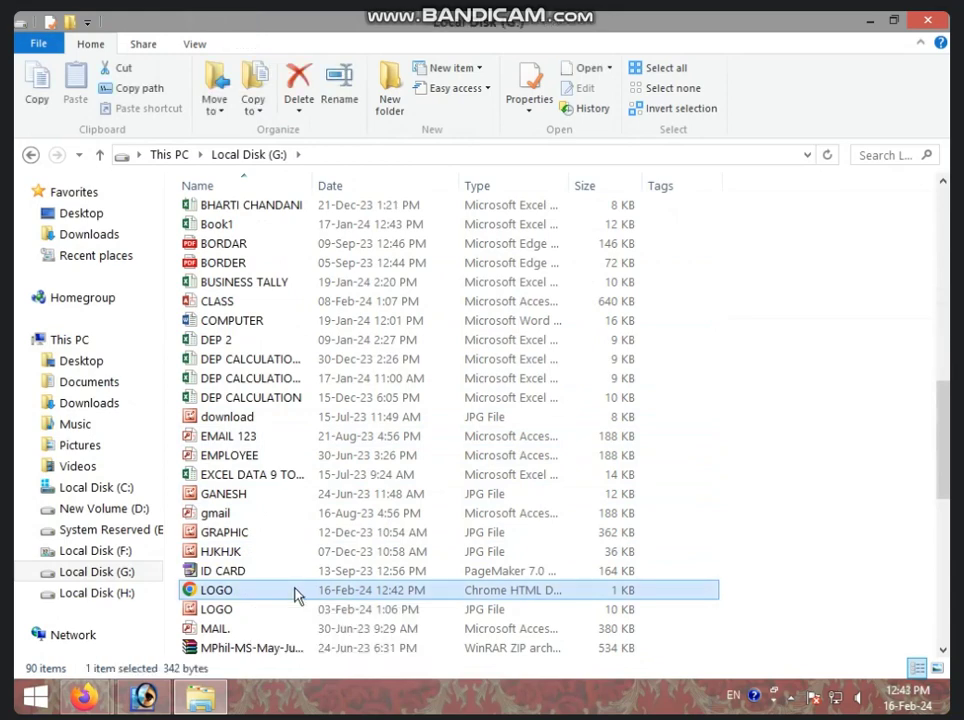
pyautogui.doubleClick(296, 592)
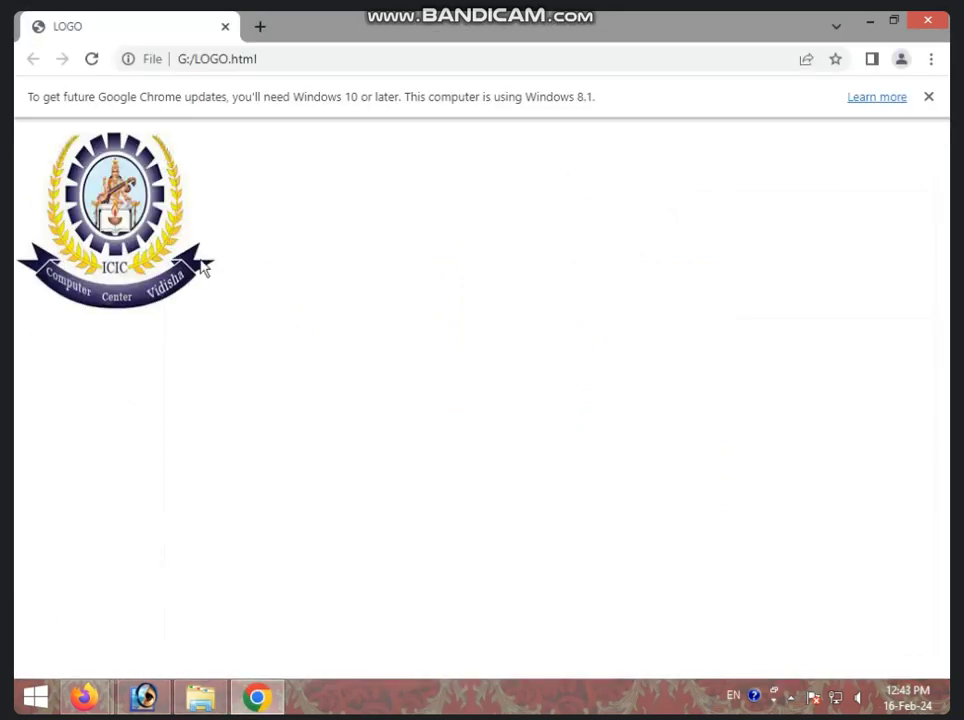
# Step: Close Chrome, reopen LOGO.html to check the ICIC logo, then close Chrome again
pyautogui.click(927, 22)
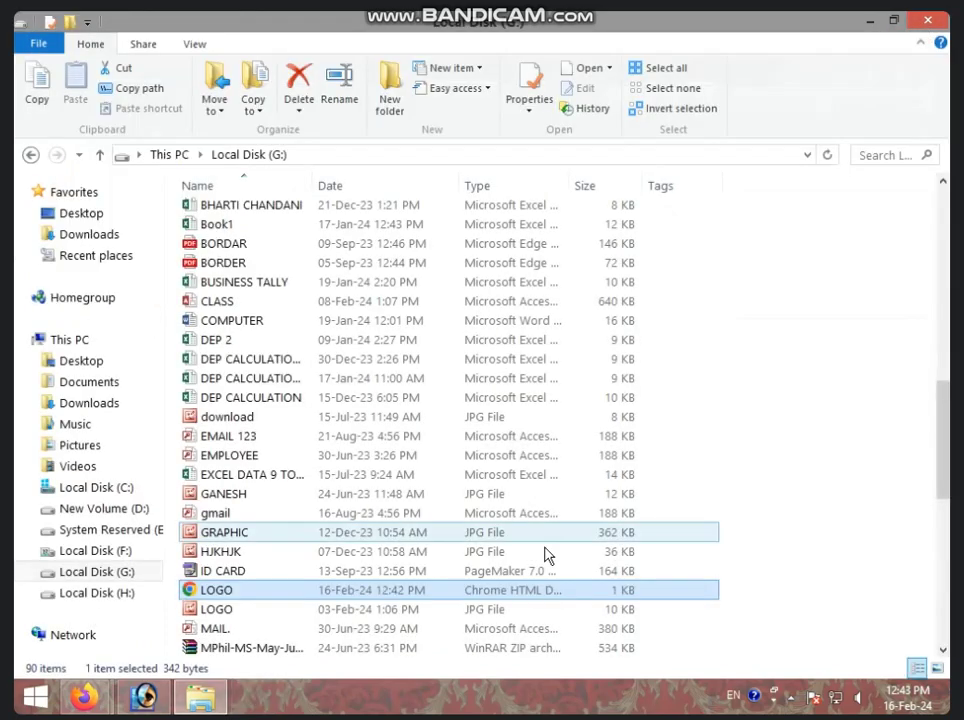
pyautogui.doubleClick(337, 598)
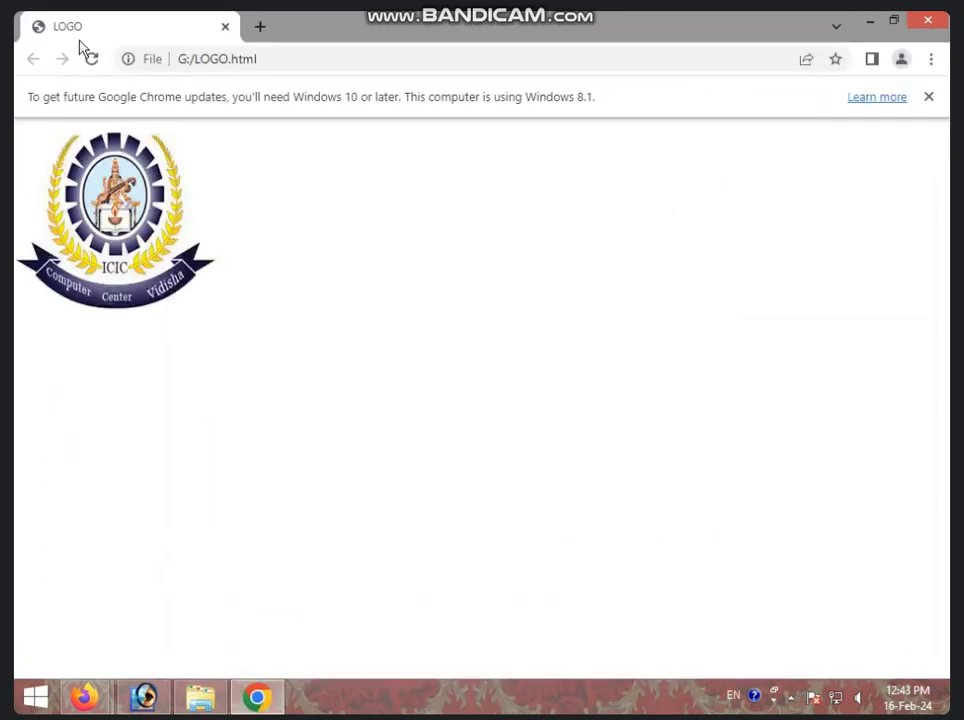
pyautogui.click(927, 20)
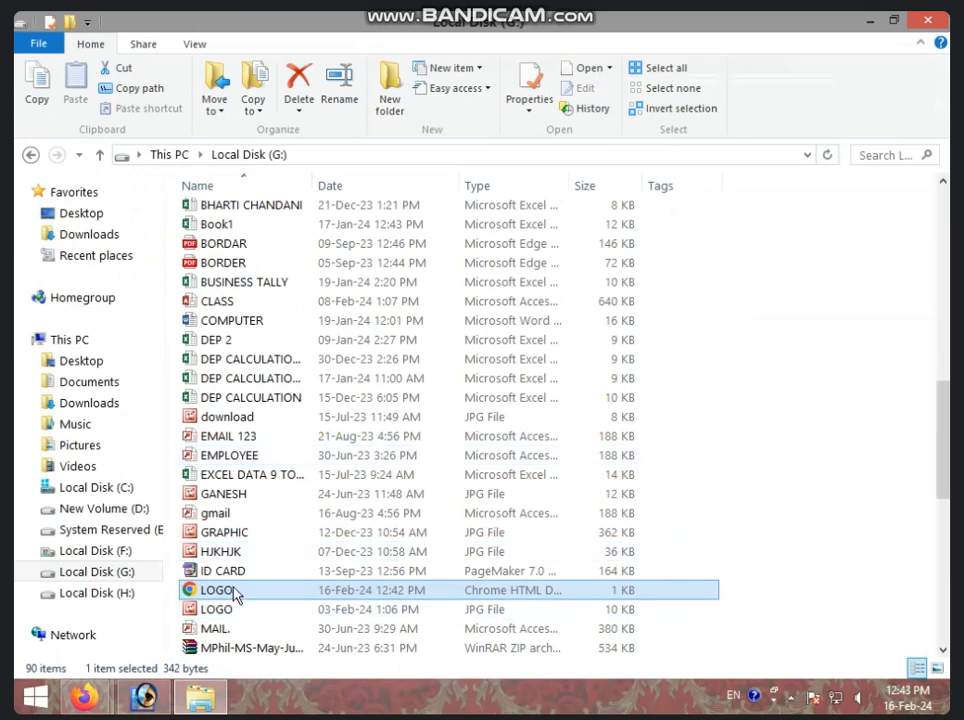
# Step: Export the logo via Save for Web as an Images Only LOGO GIF to Local Disk (G:)
pyautogui.click(147, 697)
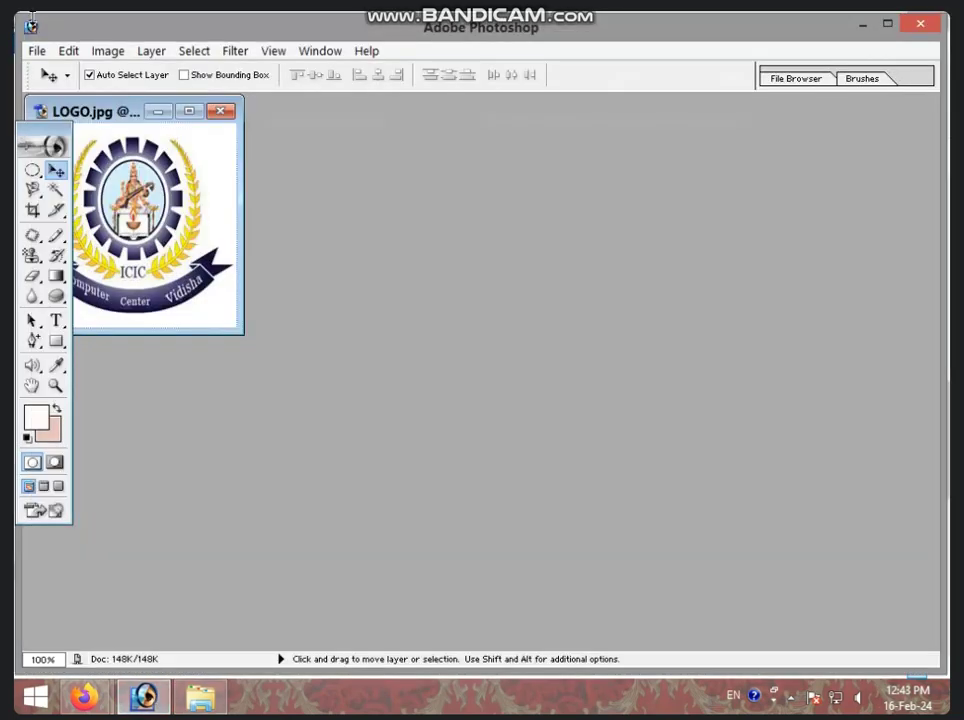
pyautogui.click(36, 50)
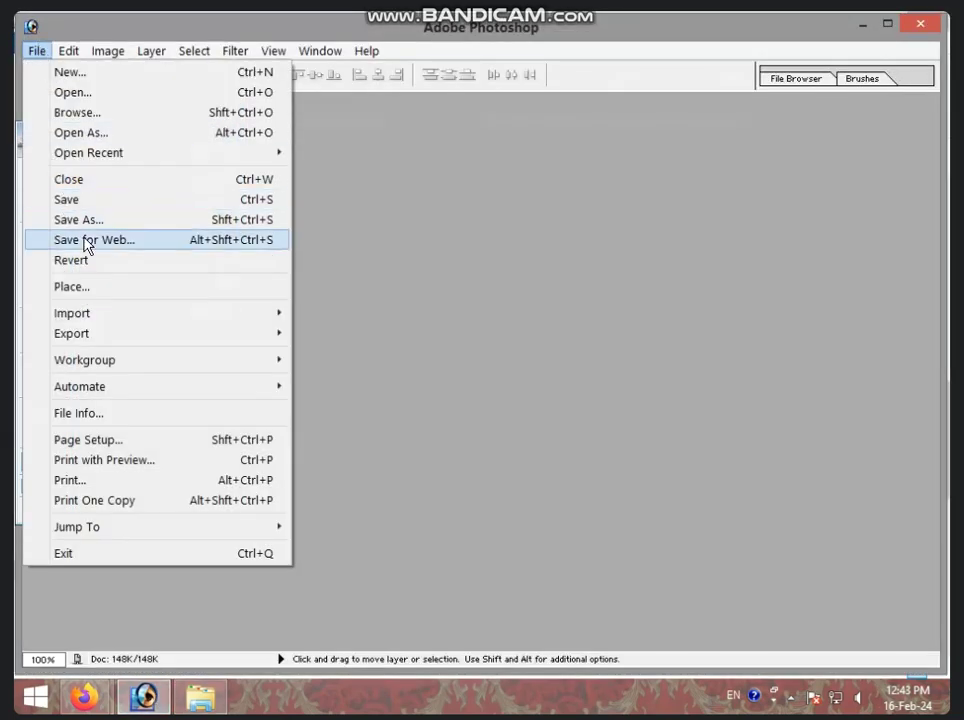
pyautogui.click(88, 242)
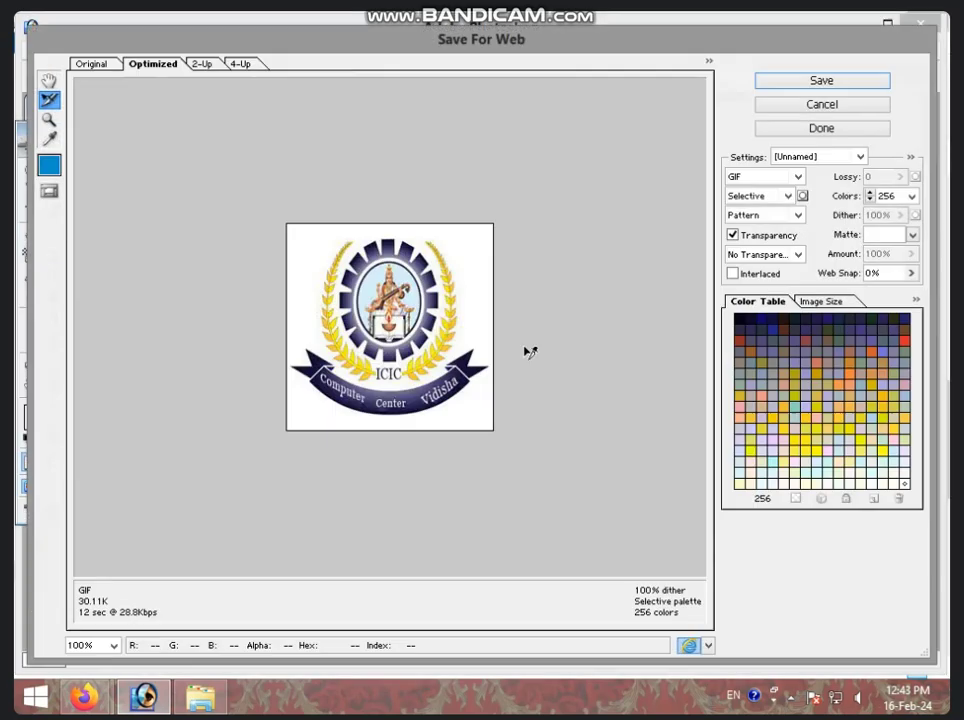
pyautogui.click(843, 88)
pyautogui.click(536, 602)
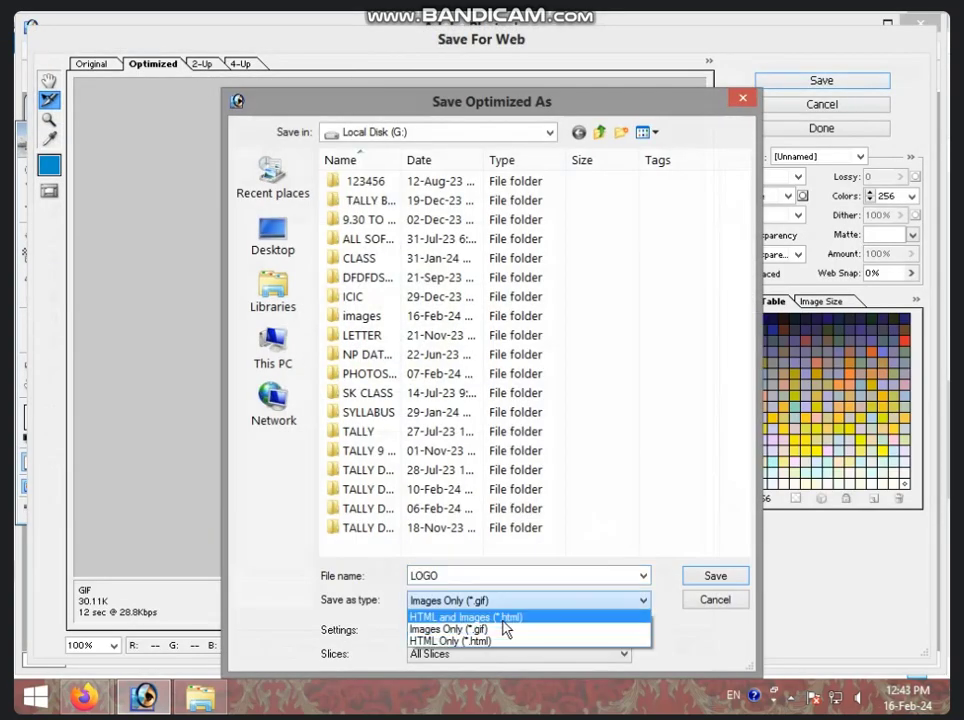
pyautogui.click(490, 631)
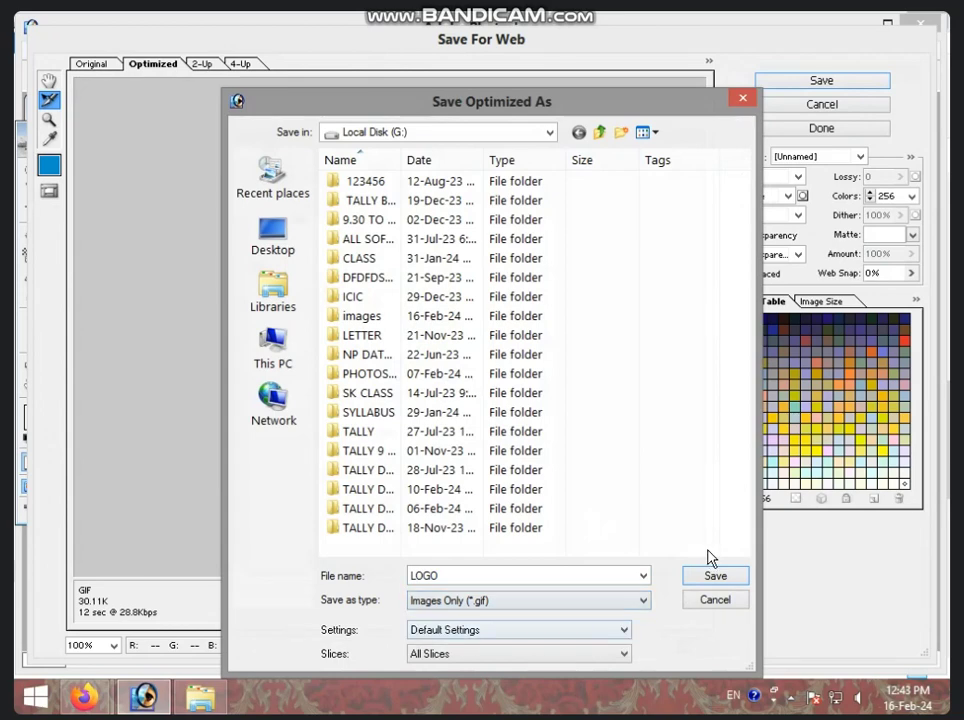
pyautogui.click(714, 576)
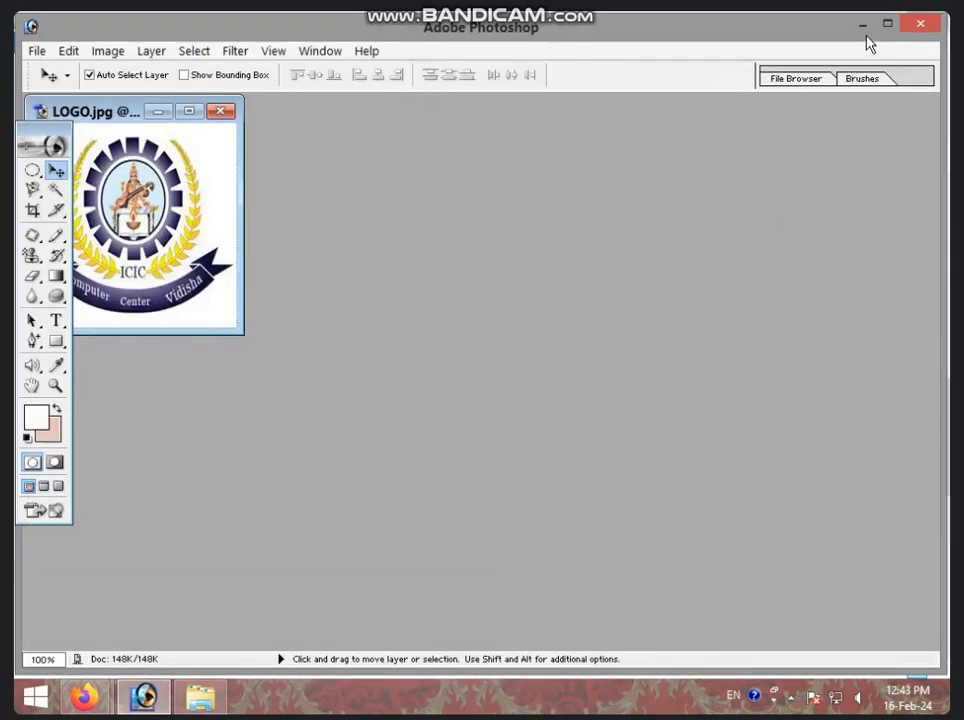
# Step: Export the logo again as an images-only LOGO GIF to Local Disk (H:)
pyautogui.click(37, 50)
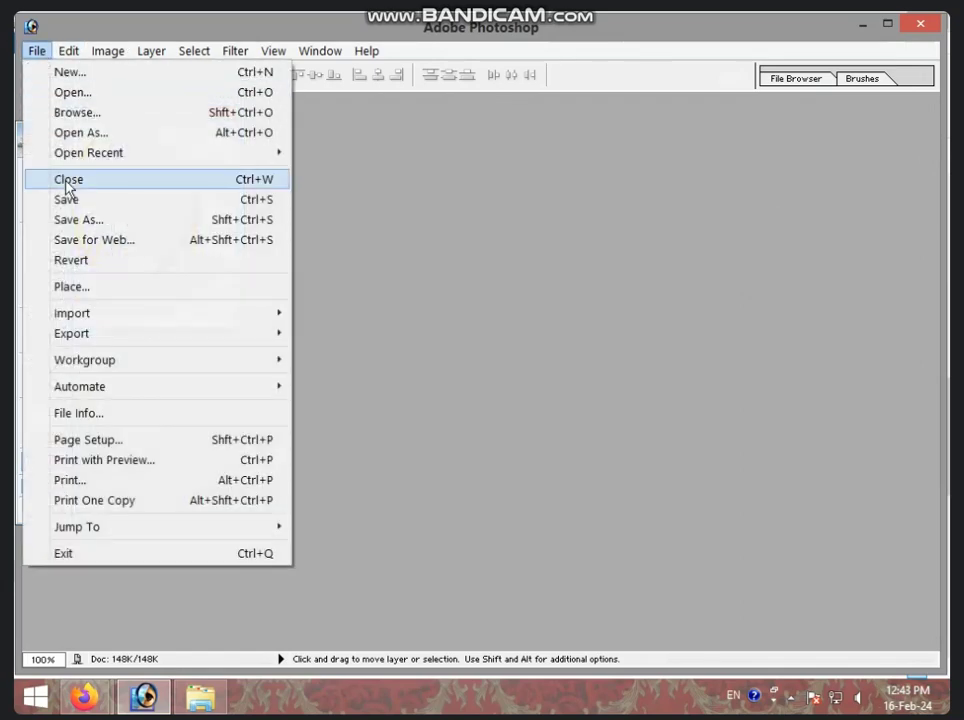
pyautogui.click(65, 217)
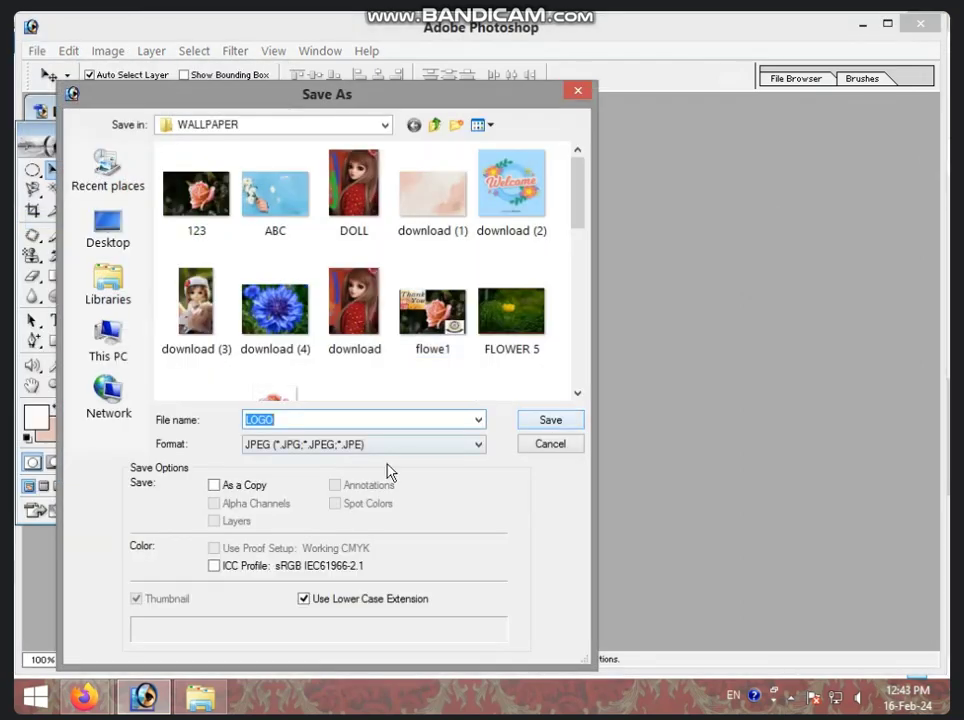
pyautogui.click(578, 91)
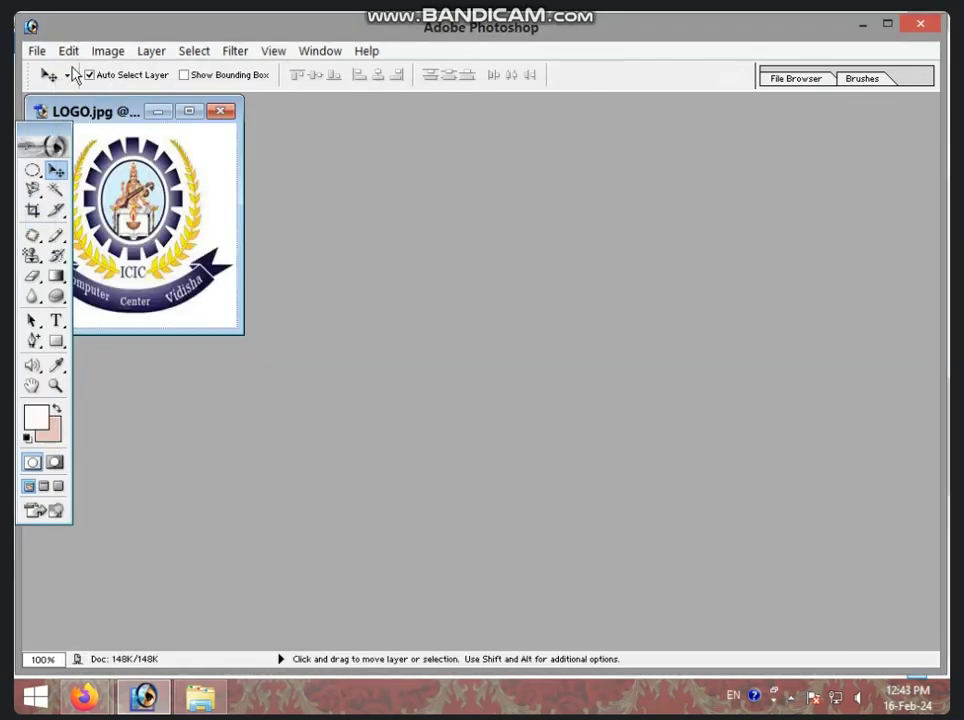
pyautogui.click(36, 50)
pyautogui.click(65, 239)
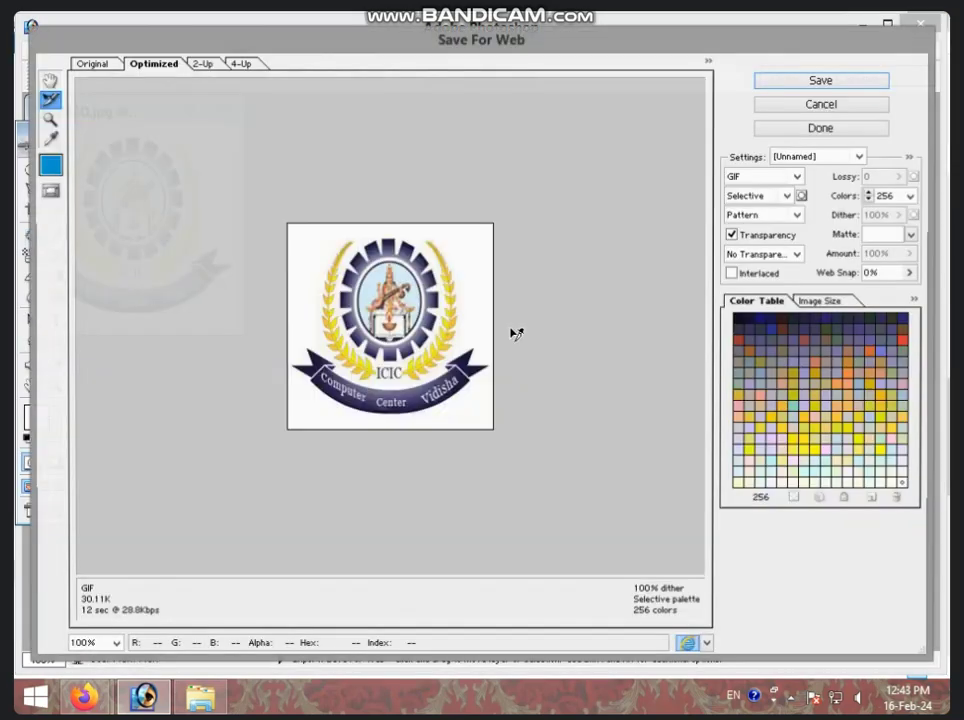
pyautogui.click(824, 84)
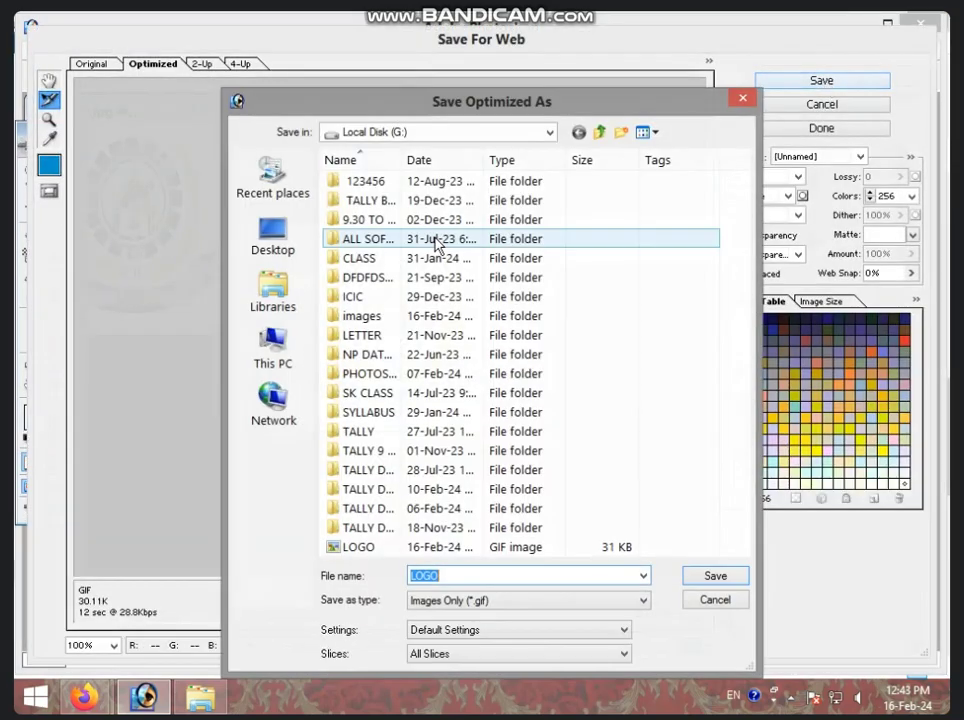
pyautogui.click(277, 355)
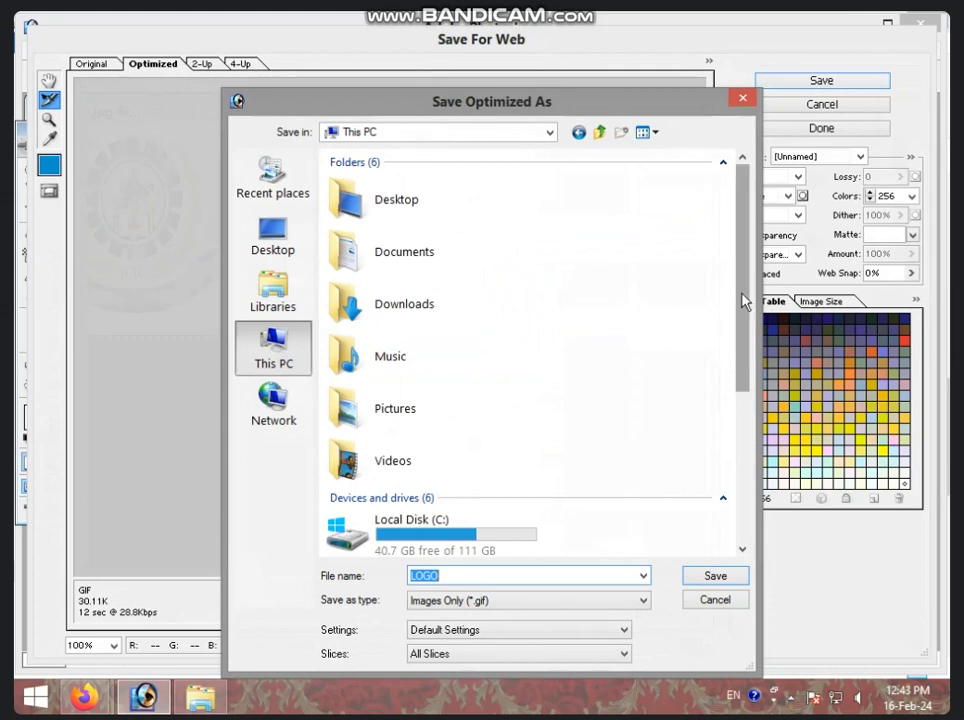
pyautogui.moveTo(745, 302); pyautogui.dragTo(740, 436)
pyautogui.click(445, 538)
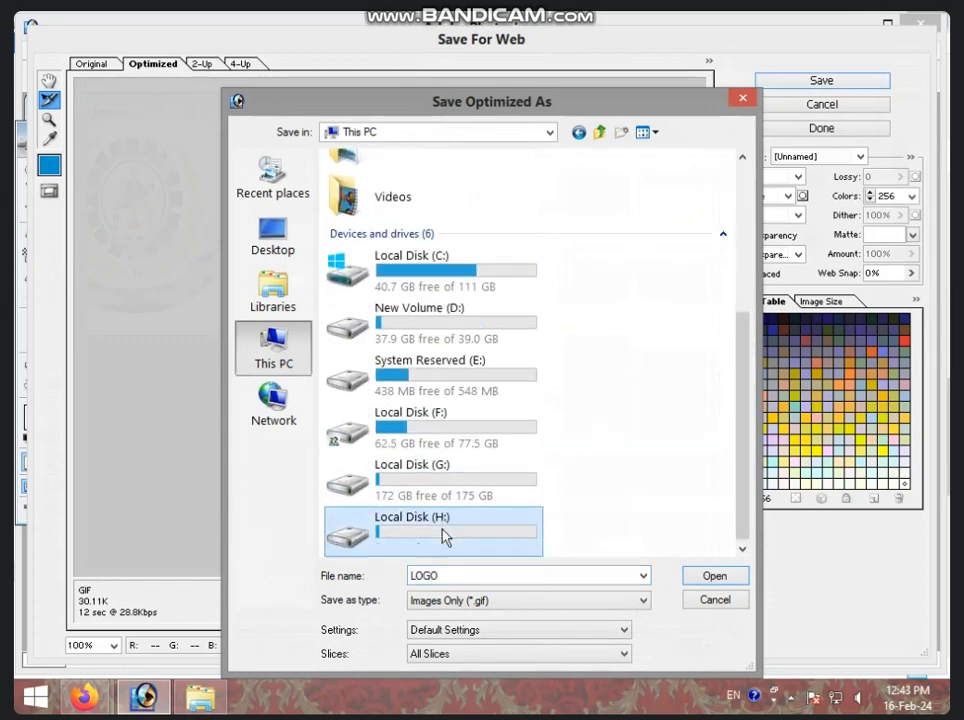
pyautogui.doubleClick(445, 538)
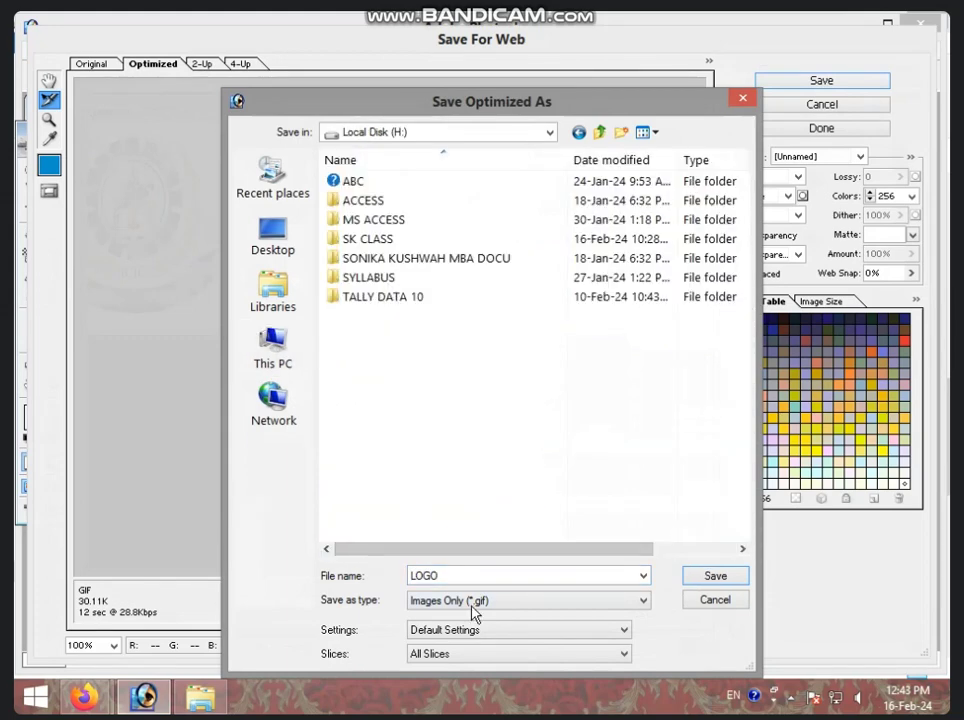
pyautogui.click(497, 610)
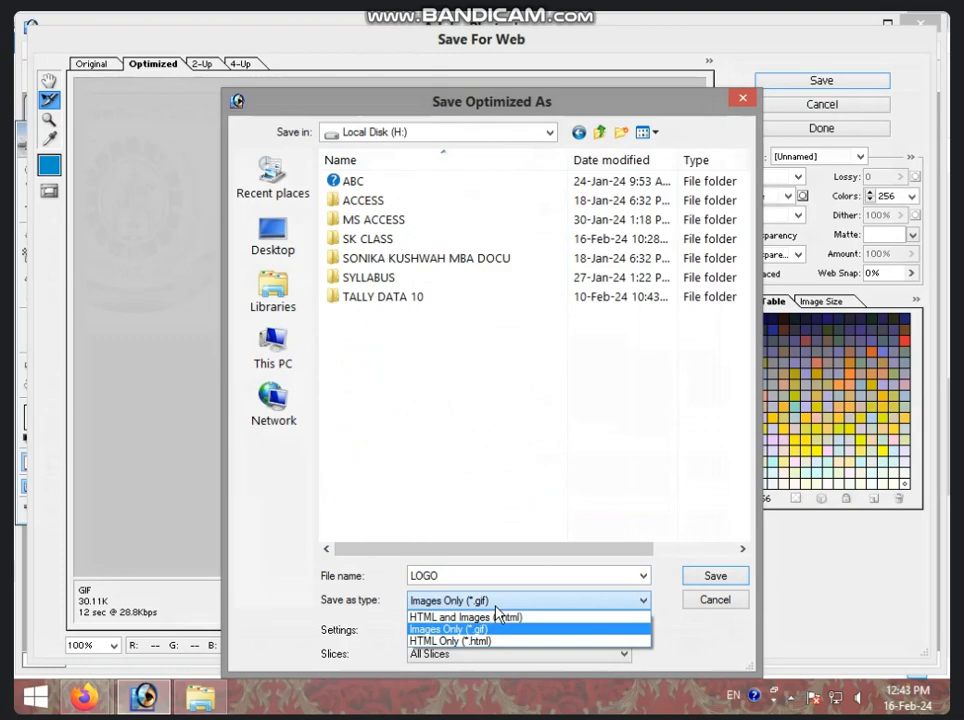
pyautogui.click(706, 576)
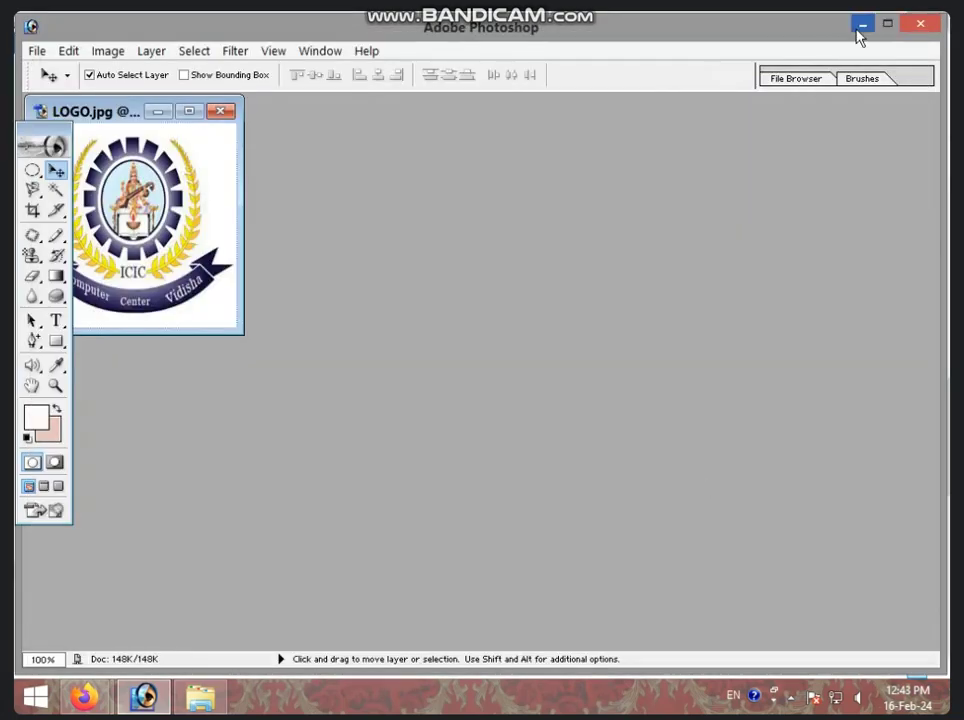
pyautogui.click(860, 30)
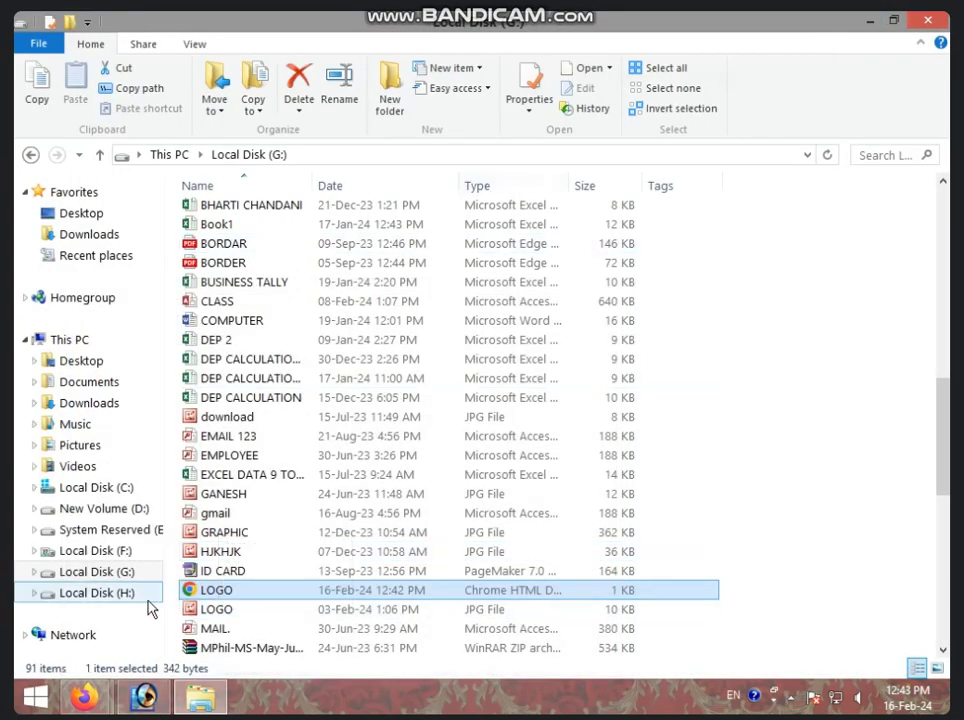
# Step: Open H:\LOGO.gif in Internet Explorer to check the ICIC logo, then close it
pyautogui.click(147, 598)
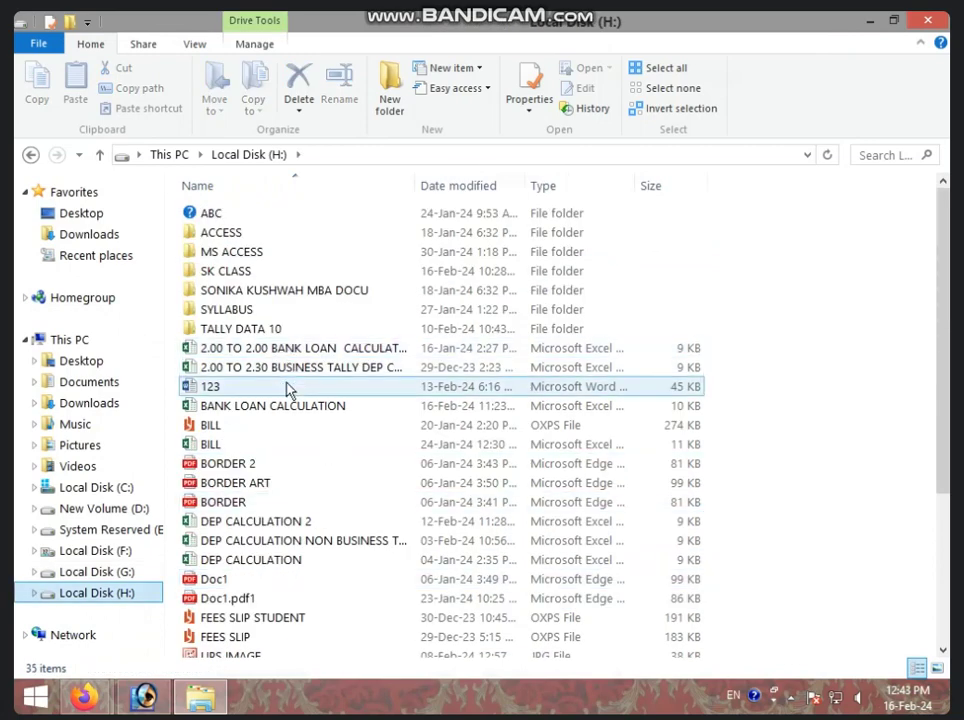
pyautogui.click(333, 655)
pyautogui.scroll(-4, 340, 600)
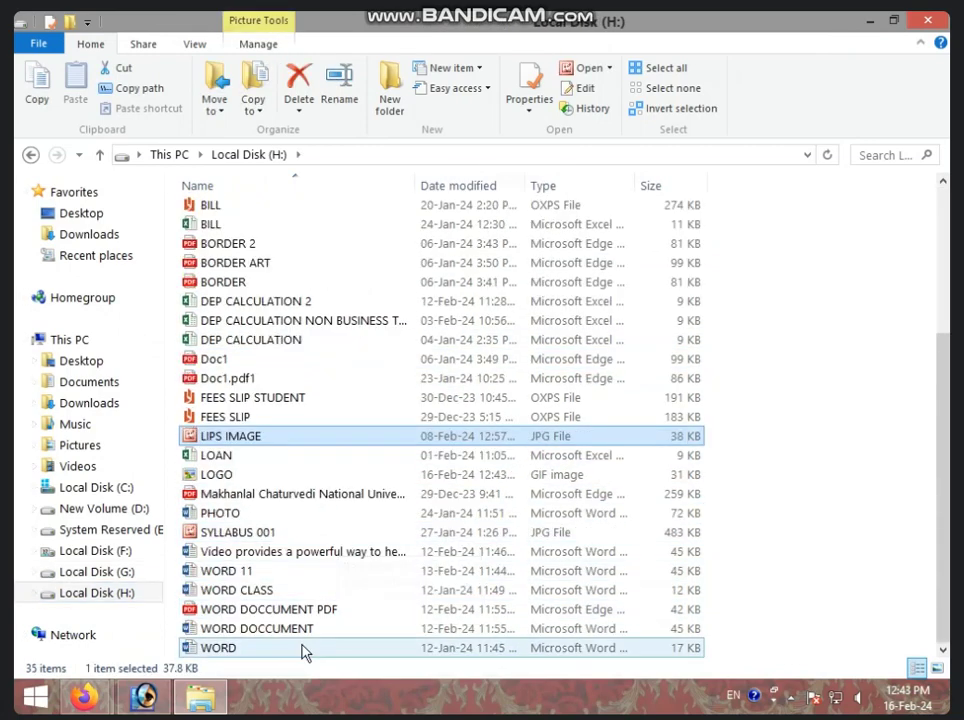
pyautogui.doubleClick(265, 477)
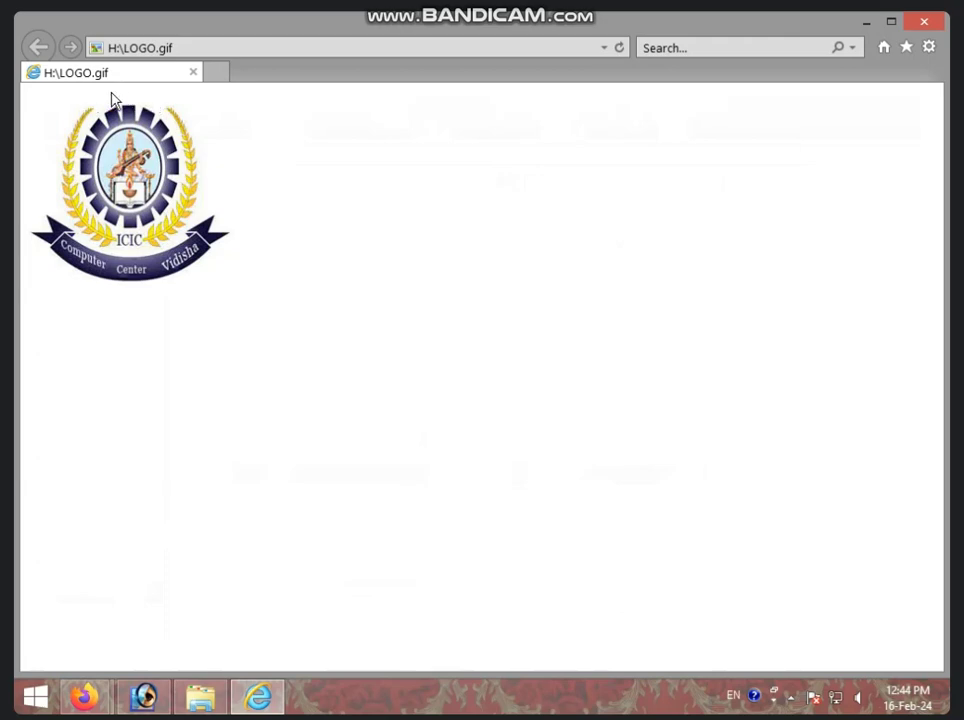
pyautogui.click(924, 21)
# Step: Reopen Save for Web for the logo and set the output type to HTML Only
pyautogui.click(158, 697)
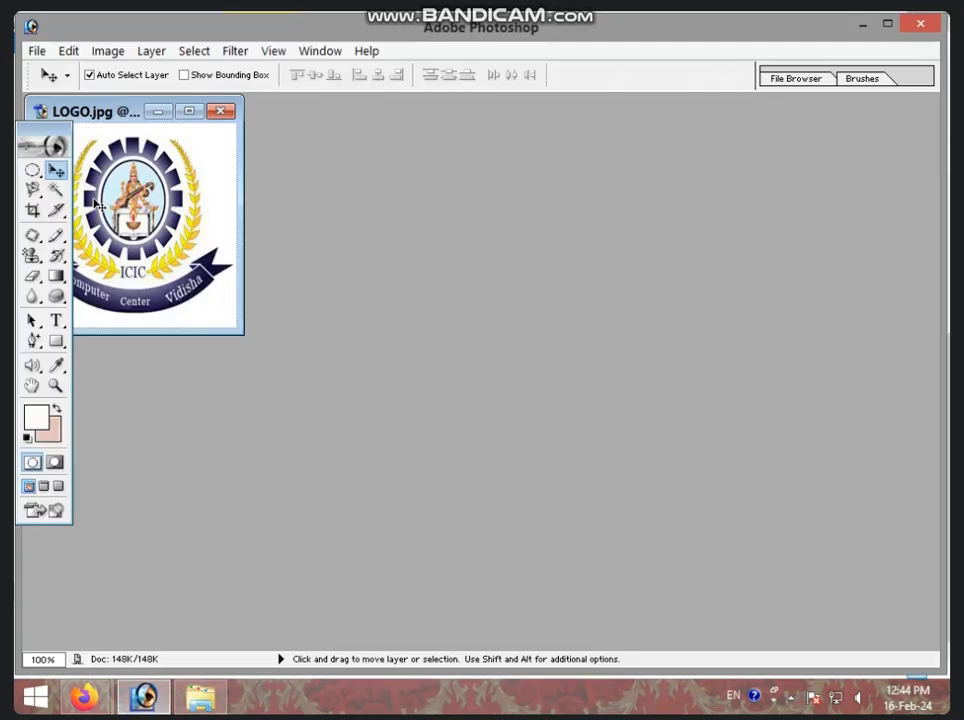
pyautogui.click(36, 50)
pyautogui.click(78, 241)
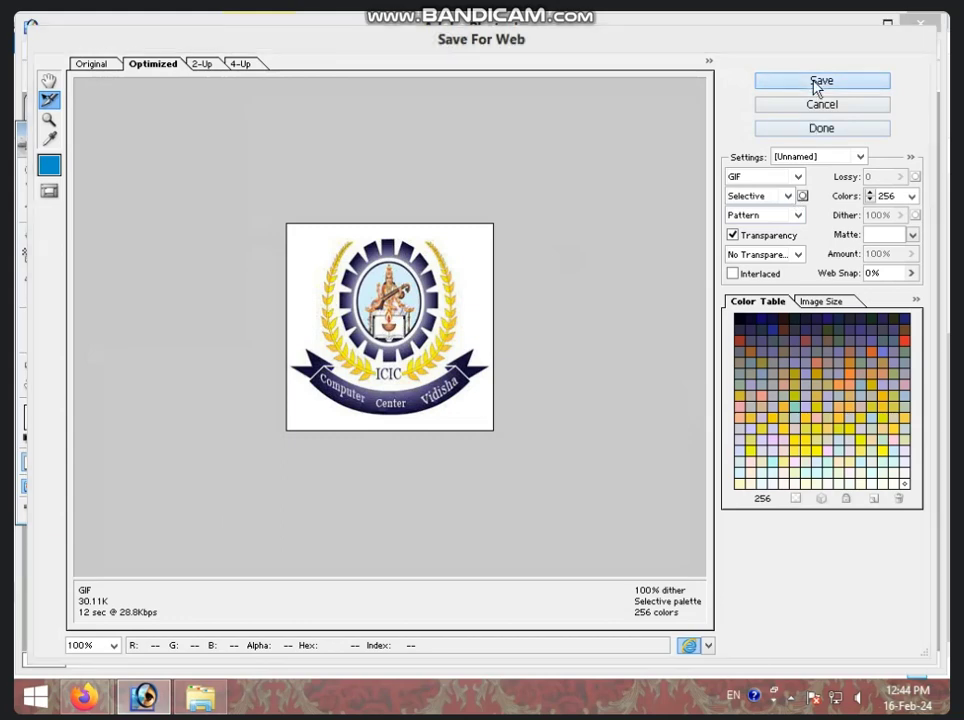
pyautogui.click(820, 81)
pyautogui.click(530, 602)
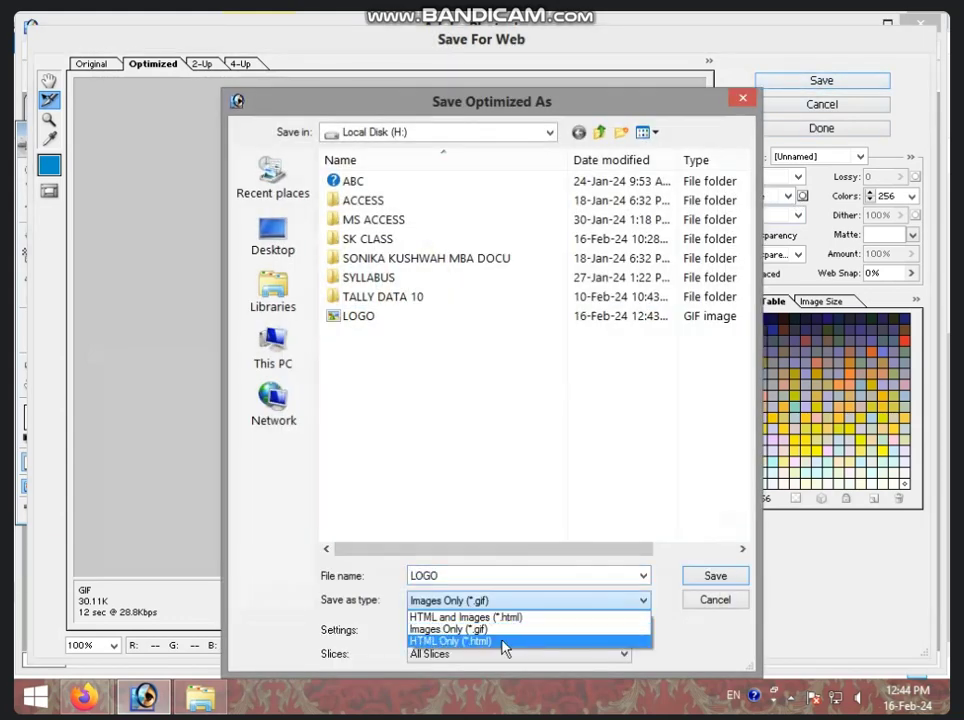
pyautogui.click(505, 641)
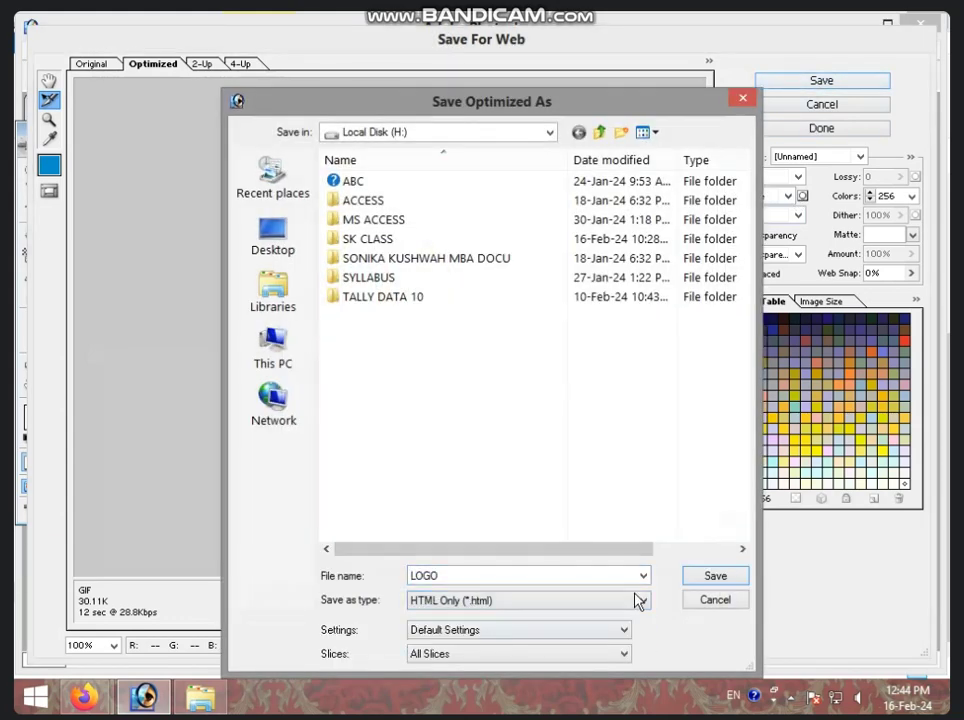
# Step: Save the HTML page as 'ICIC LOGO' on Local Disk (H:)
pyautogui.click(273, 347)
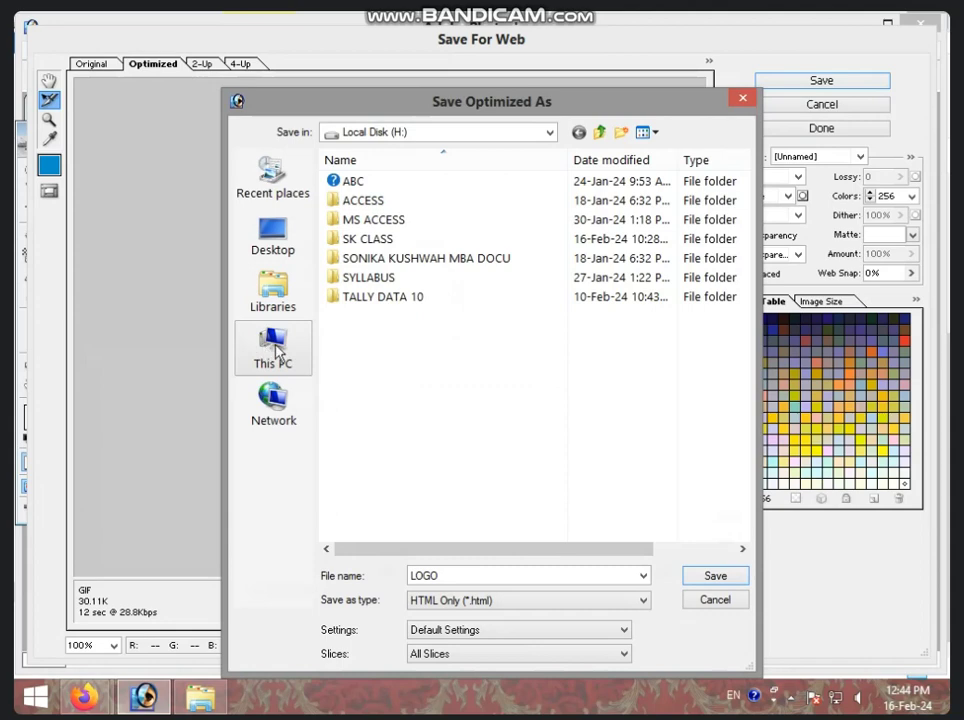
pyautogui.click(277, 350)
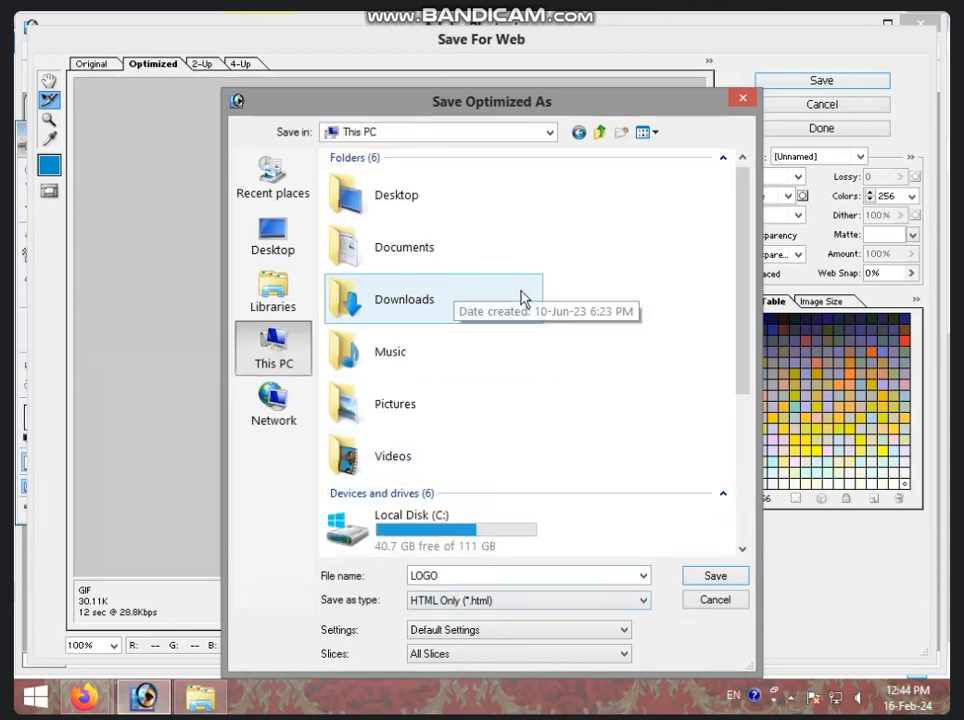
pyautogui.moveTo(744, 232); pyautogui.dragTo(722, 363)
pyautogui.scroll(-1, 560, 430)
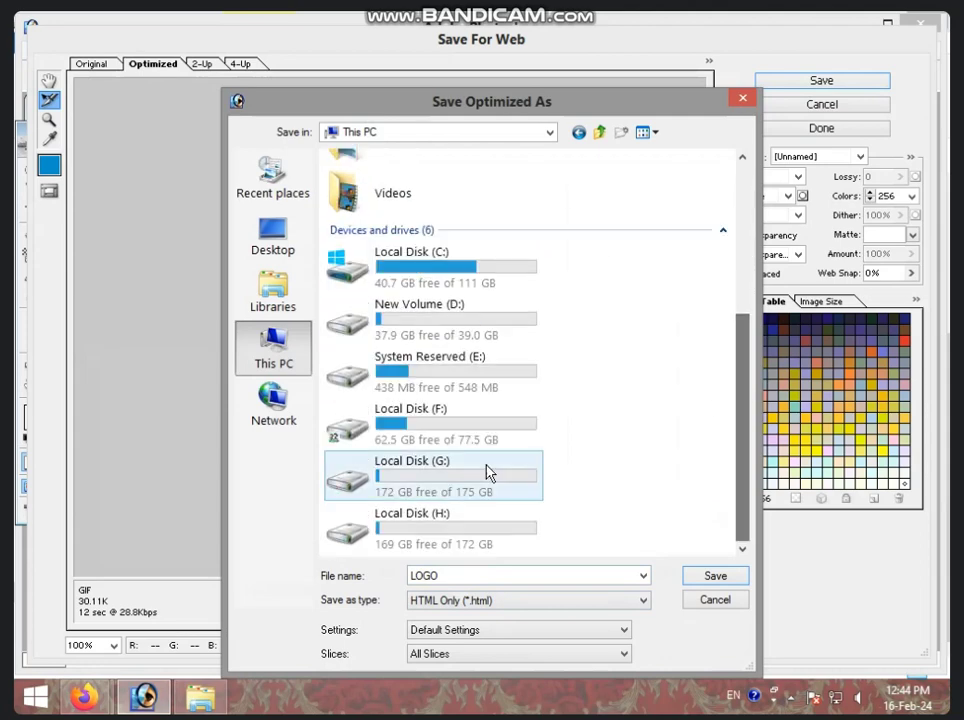
pyautogui.doubleClick(353, 524)
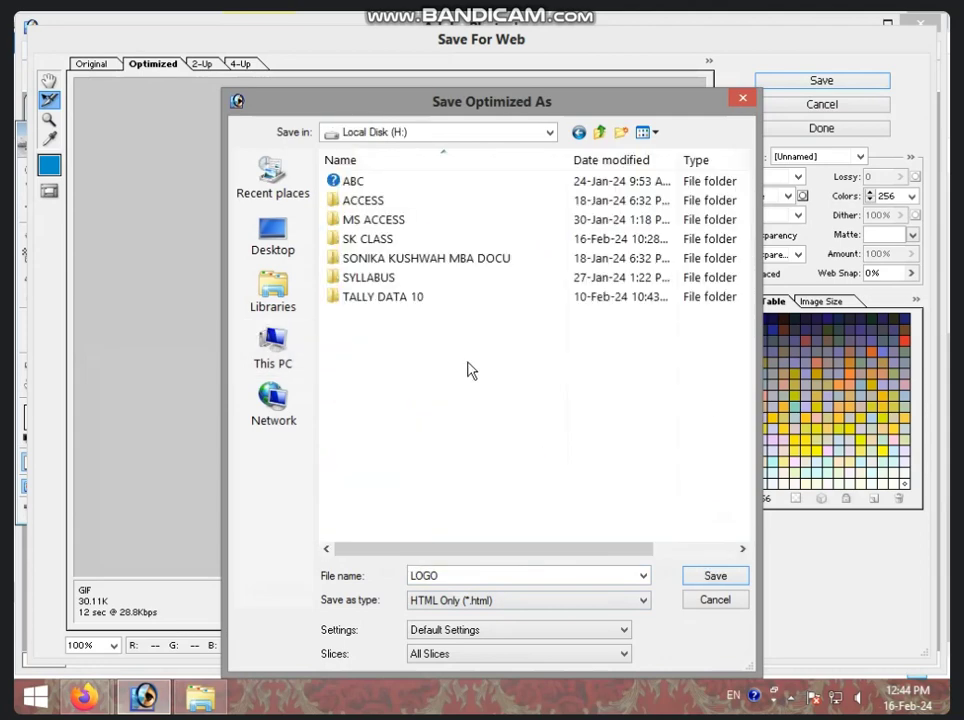
pyautogui.doubleClick(459, 575)
pyautogui.write('ici')
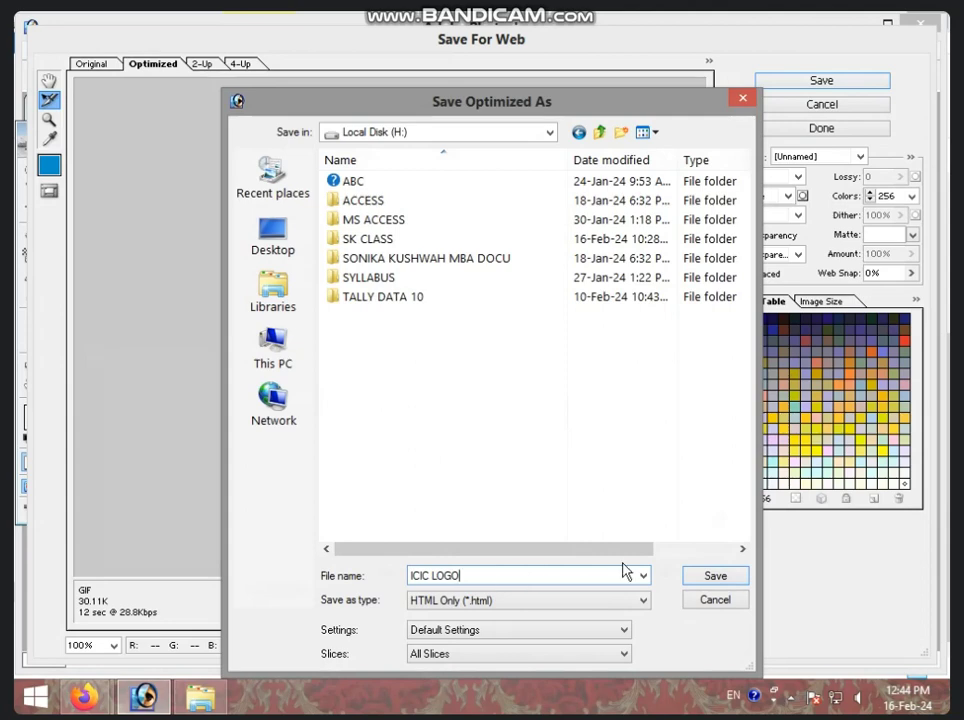
pyautogui.click(713, 578)
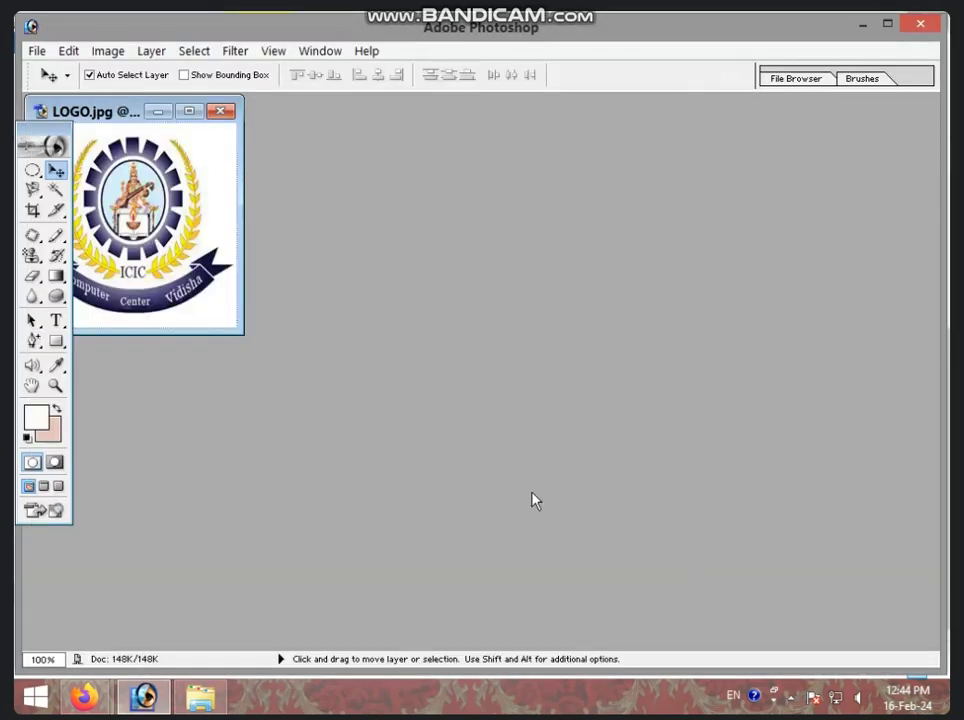
# Step: Refresh Local Disk (H:), open ICIC-LOGO.html in Chrome, dismiss the update bar, then close Chrome
pyautogui.click(200, 697)
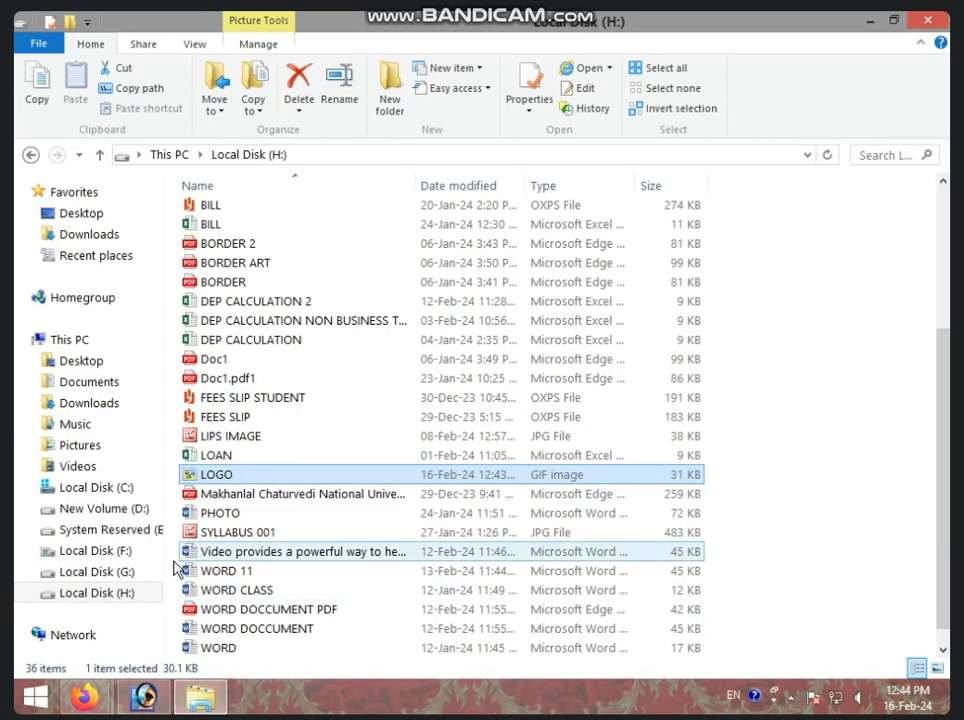
pyautogui.click(130, 594)
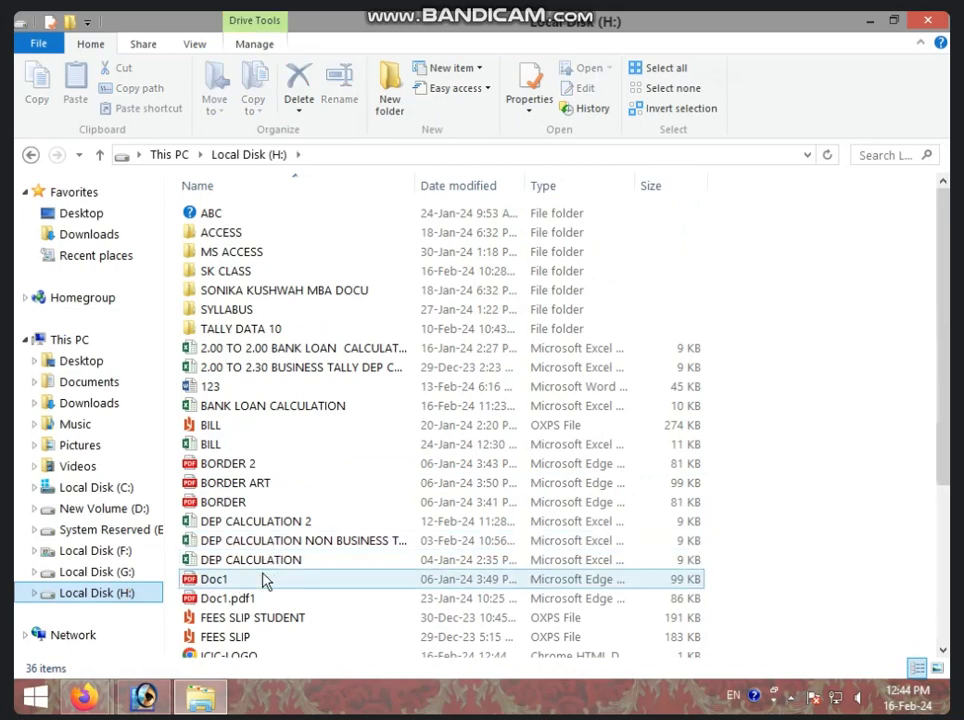
pyautogui.click(329, 600)
pyautogui.scroll(-4, 329, 600)
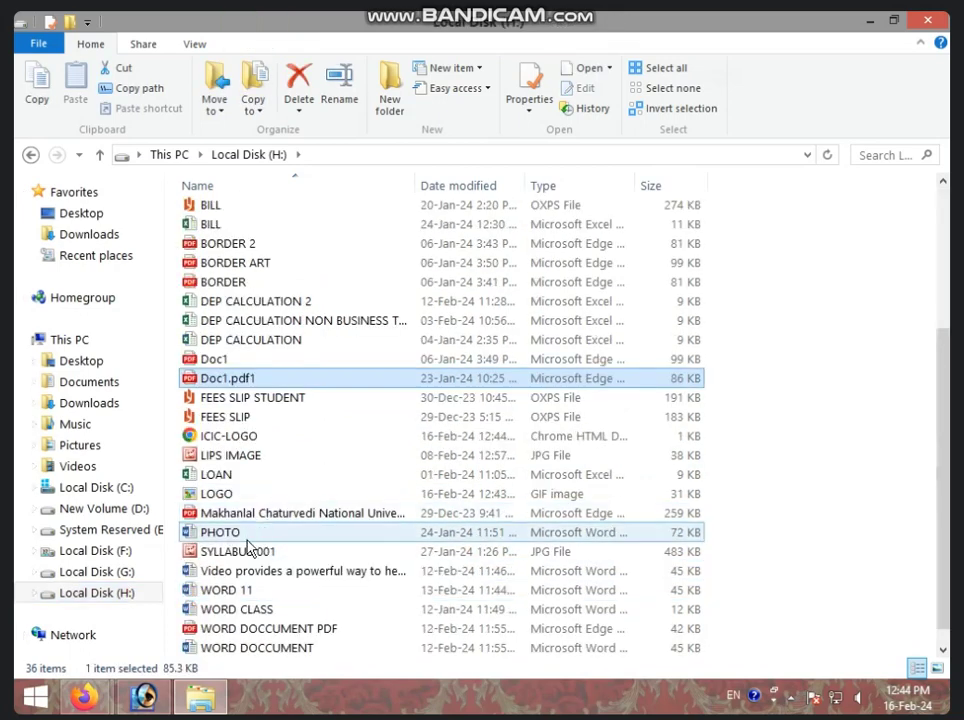
pyautogui.doubleClick(215, 438)
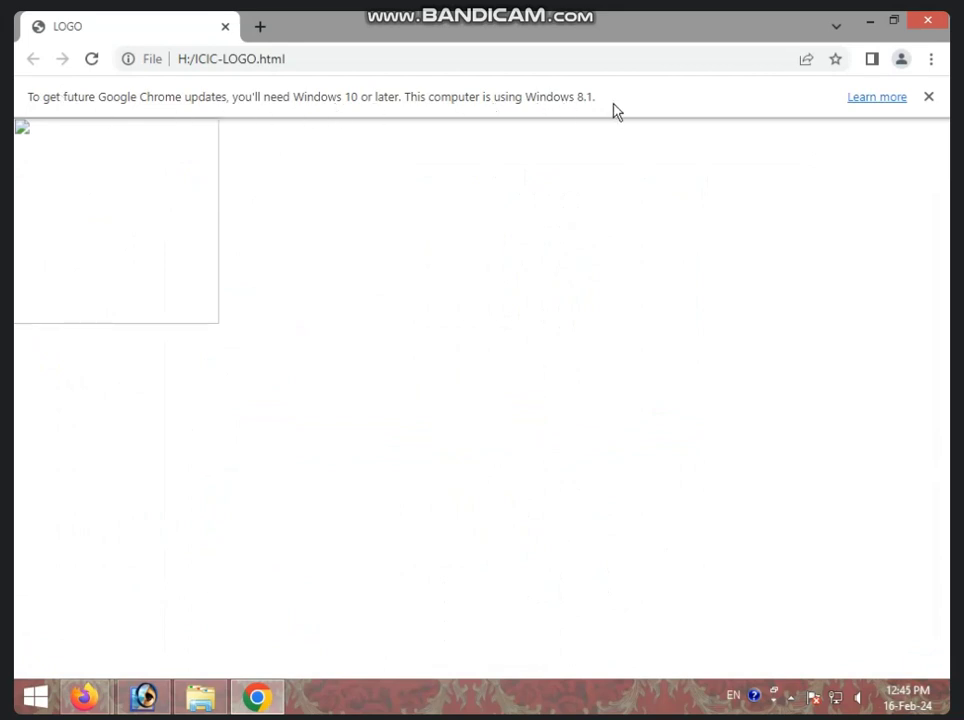
pyautogui.click(928, 97)
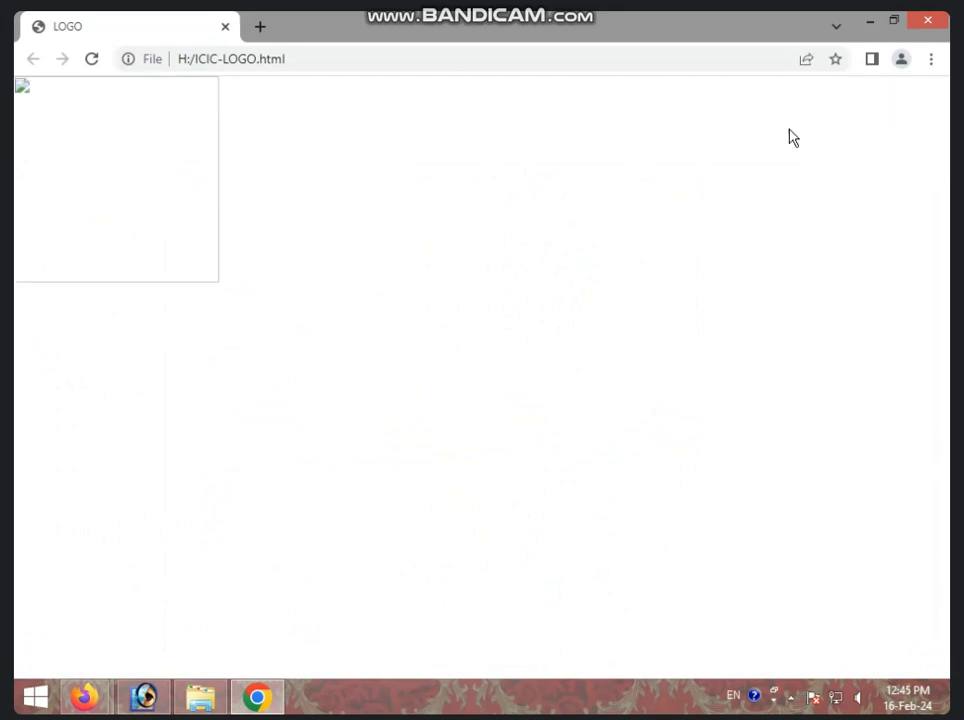
pyautogui.click(930, 22)
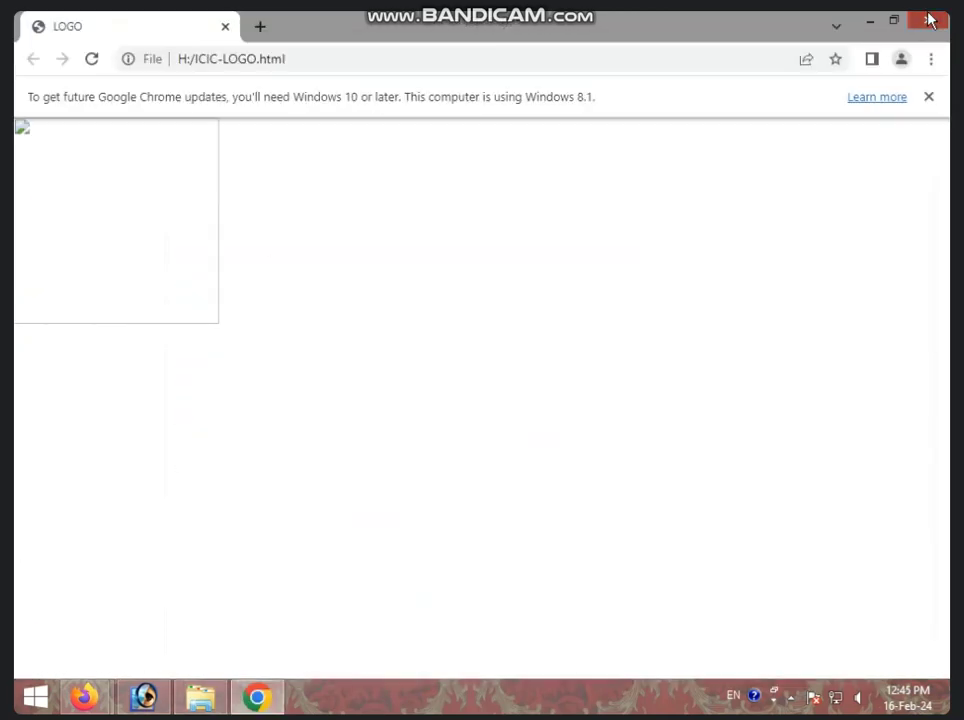
pyautogui.click(928, 20)
# Step: Open Save for Web for the logo and make Local Disk (H:) the save location
pyautogui.click(144, 700)
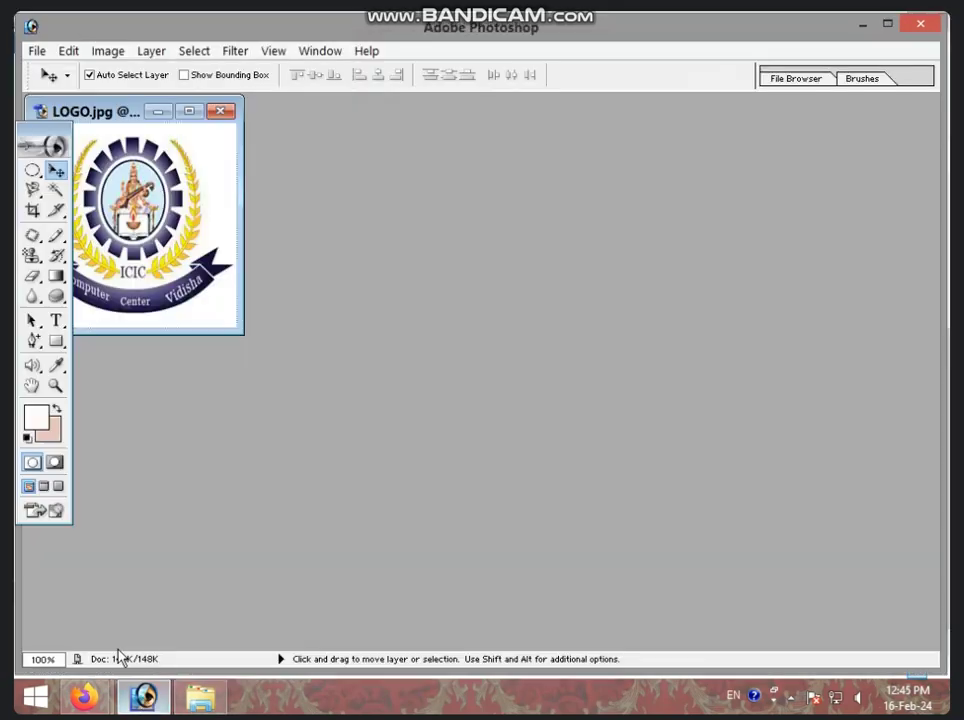
pyautogui.click(36, 50)
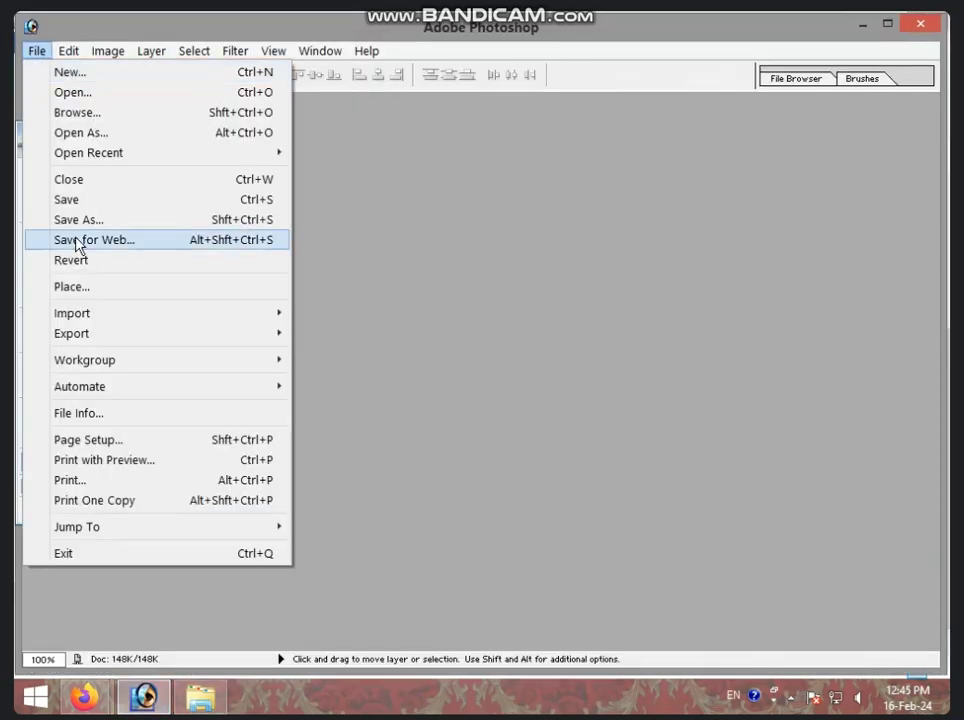
pyautogui.click(80, 241)
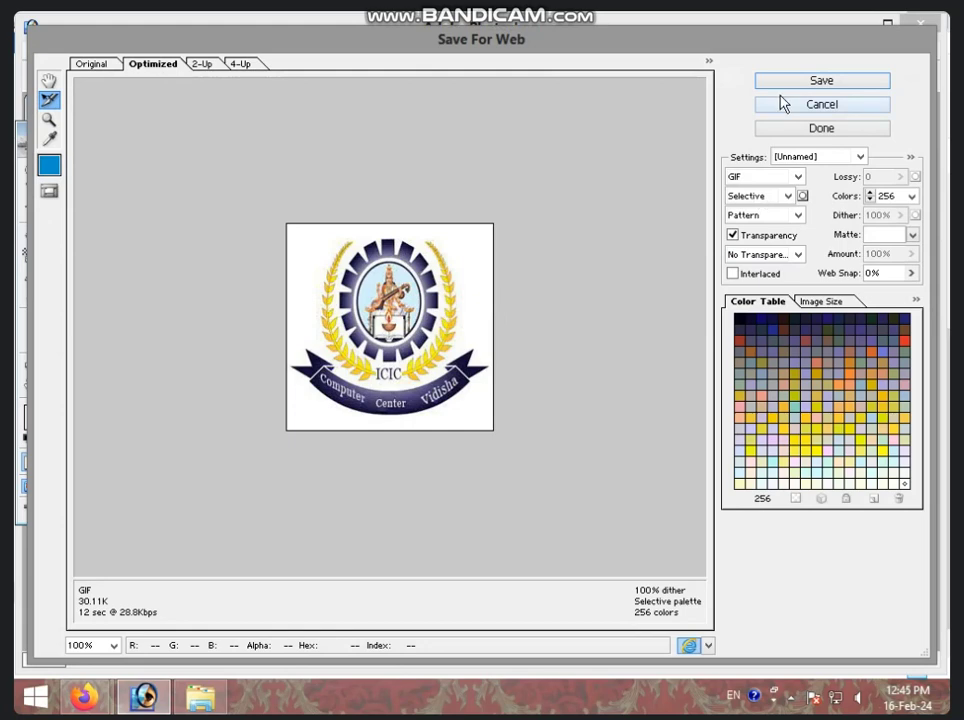
pyautogui.click(787, 88)
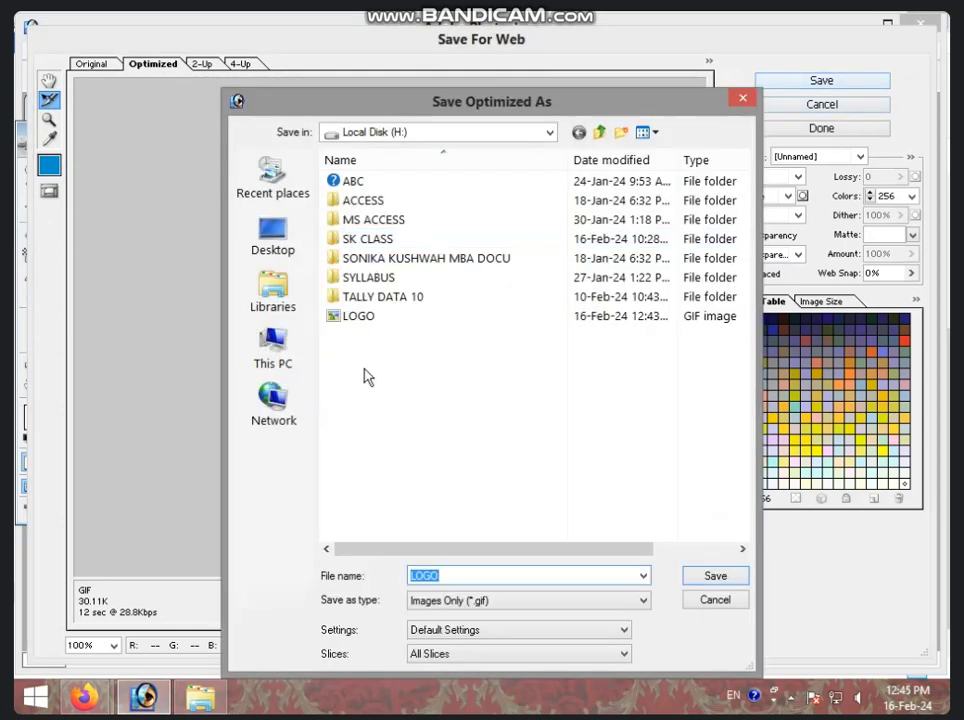
pyautogui.click(272, 340)
pyautogui.moveTo(747, 333); pyautogui.dragTo(735, 508)
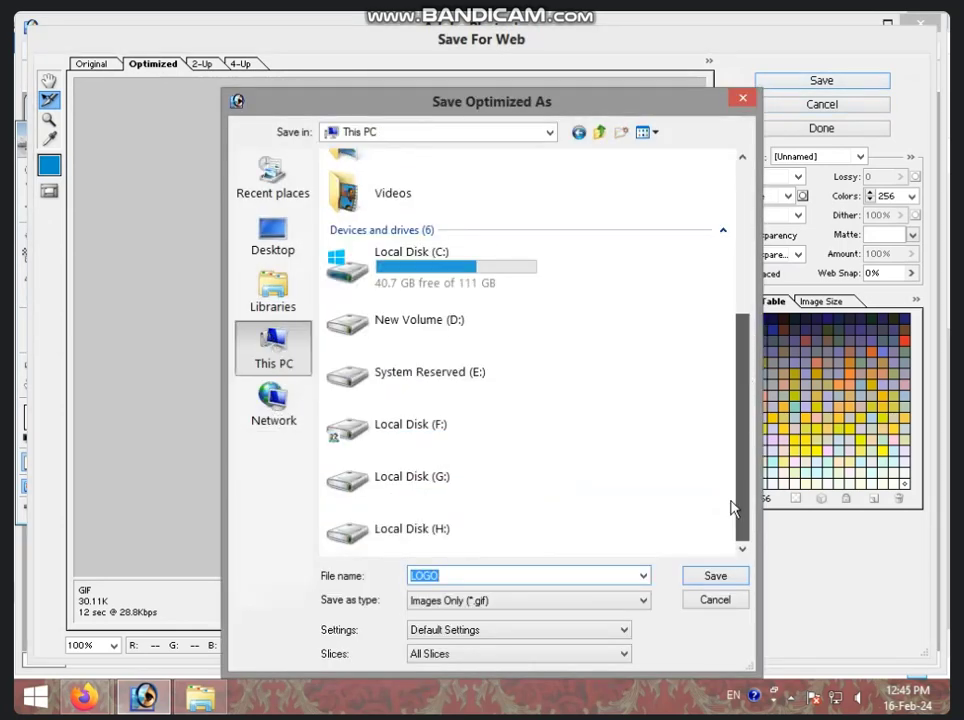
pyautogui.doubleClick(517, 512)
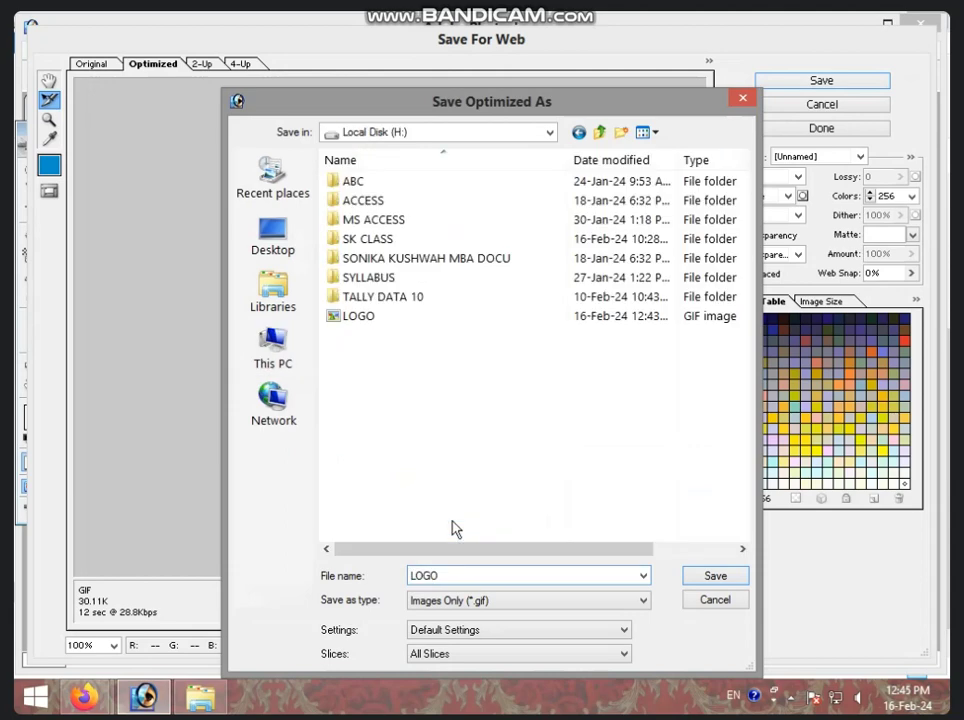
# Step: Save the GIF as ICICLOGO and view it in the drive H listing
pyautogui.write('ICIC')
pyautogui.click(462, 576)
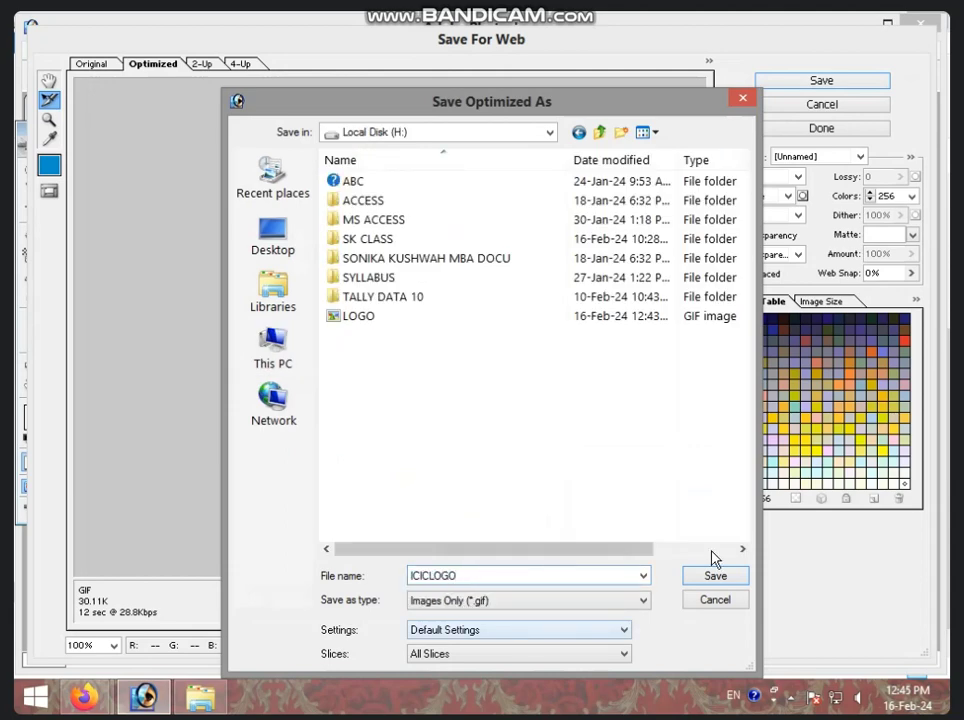
pyautogui.click(735, 580)
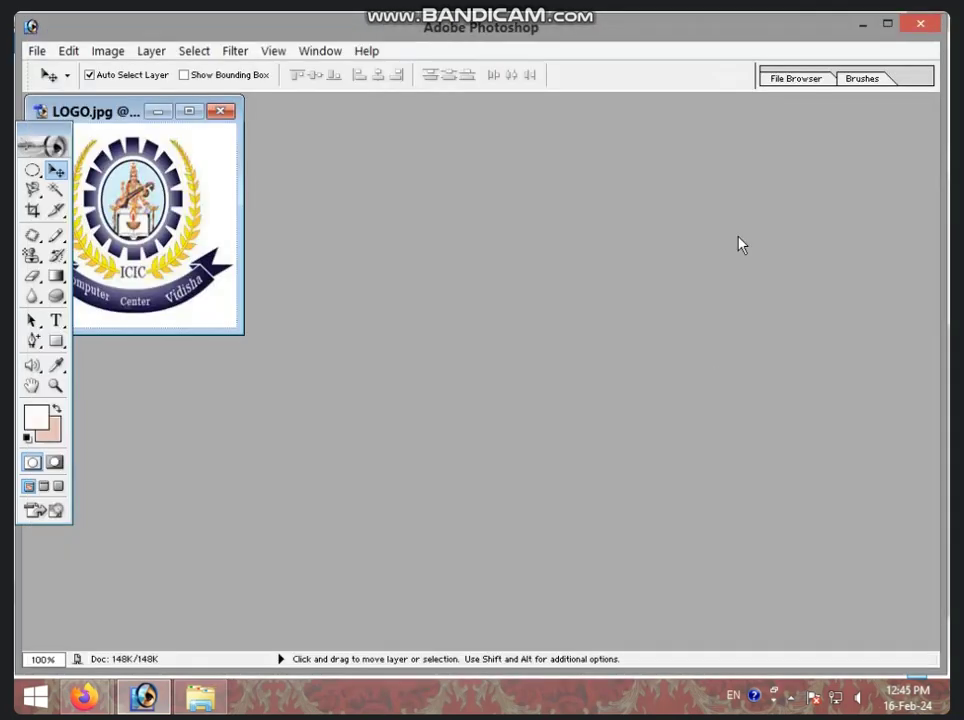
pyautogui.click(855, 32)
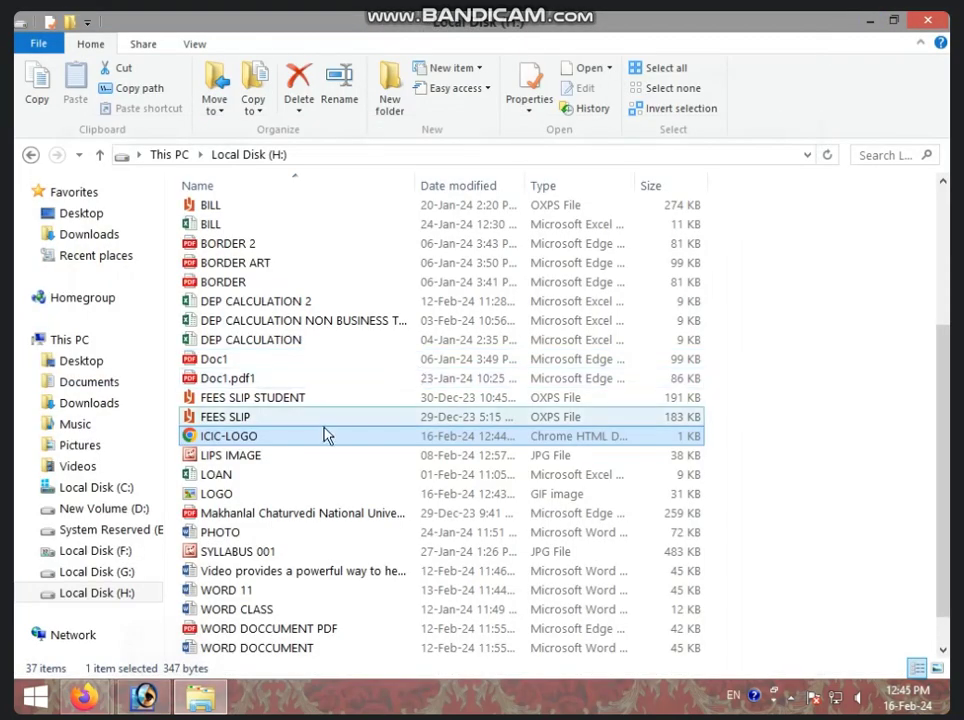
pyautogui.click(327, 474)
pyautogui.scroll(-1, 300, 500)
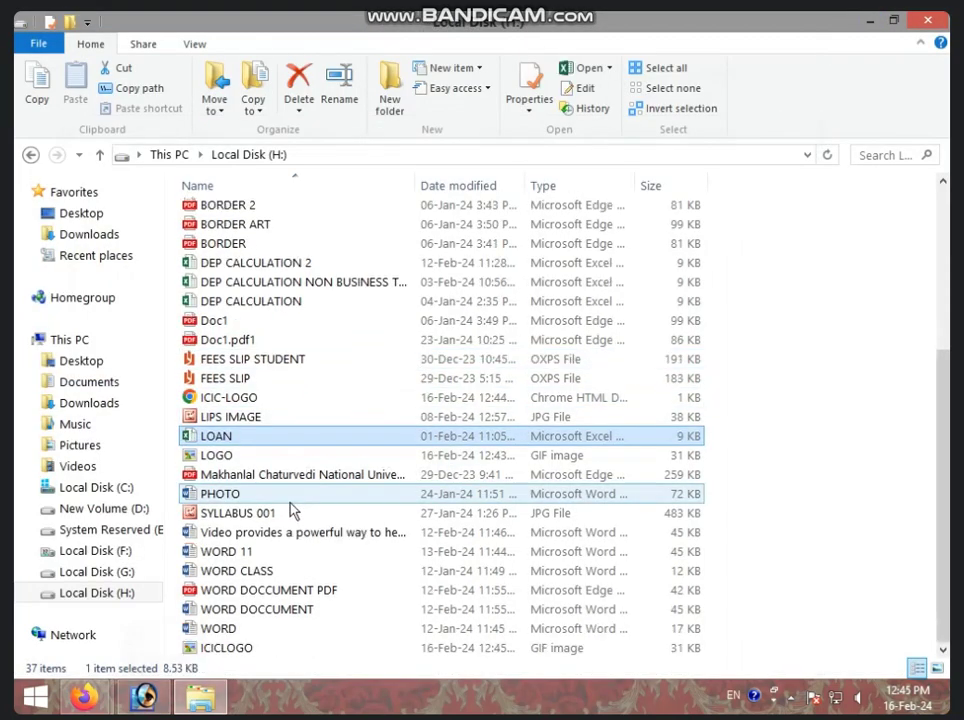
# Step: Refresh Local Disk (H:), view ICICLOGO.gif in Internet Explorer, close it, and return to Photoshop
pyautogui.click(97, 594)
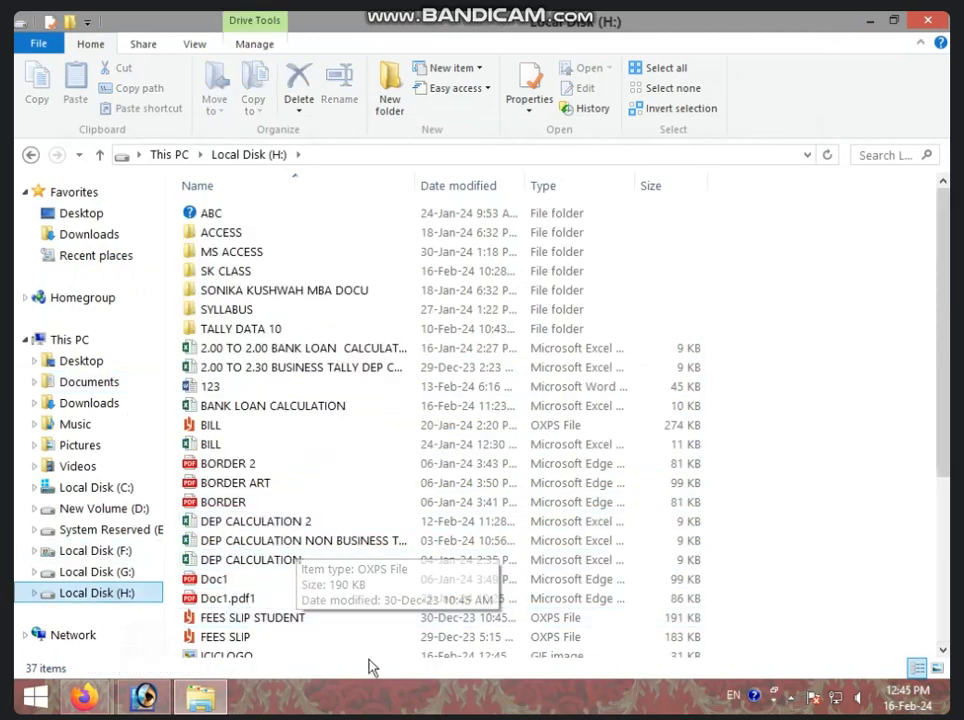
pyautogui.doubleClick(285, 657)
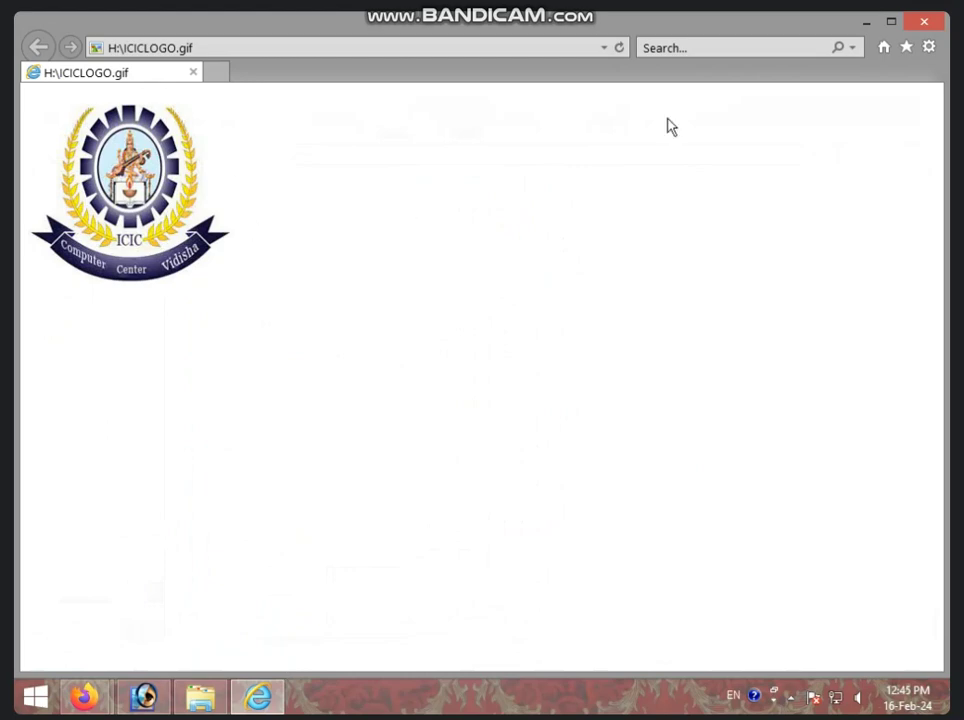
pyautogui.click(924, 21)
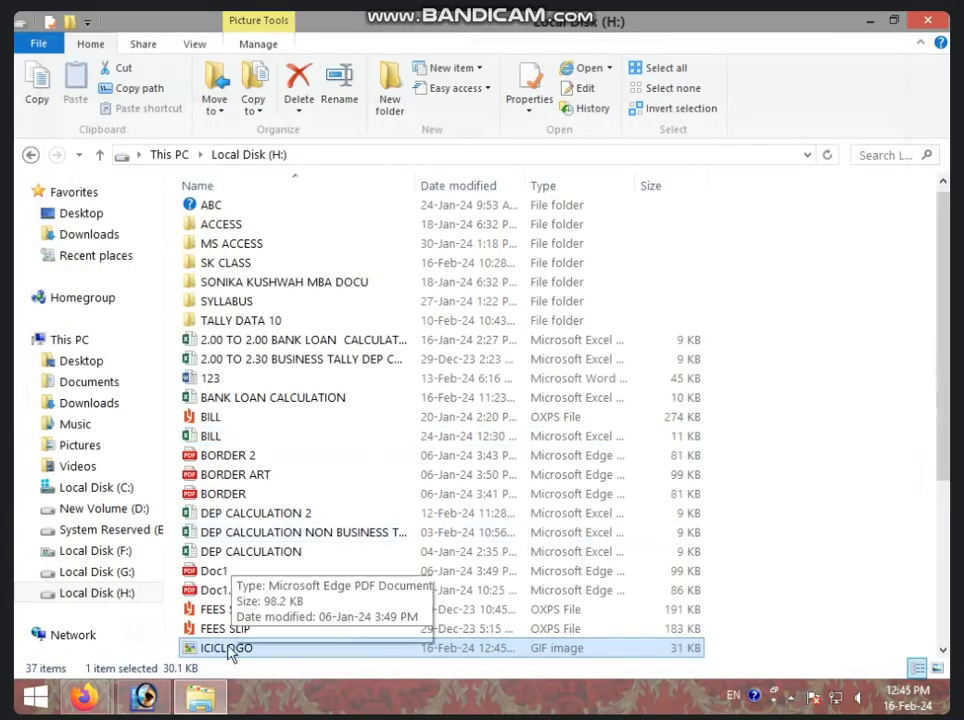
pyautogui.click(143, 697)
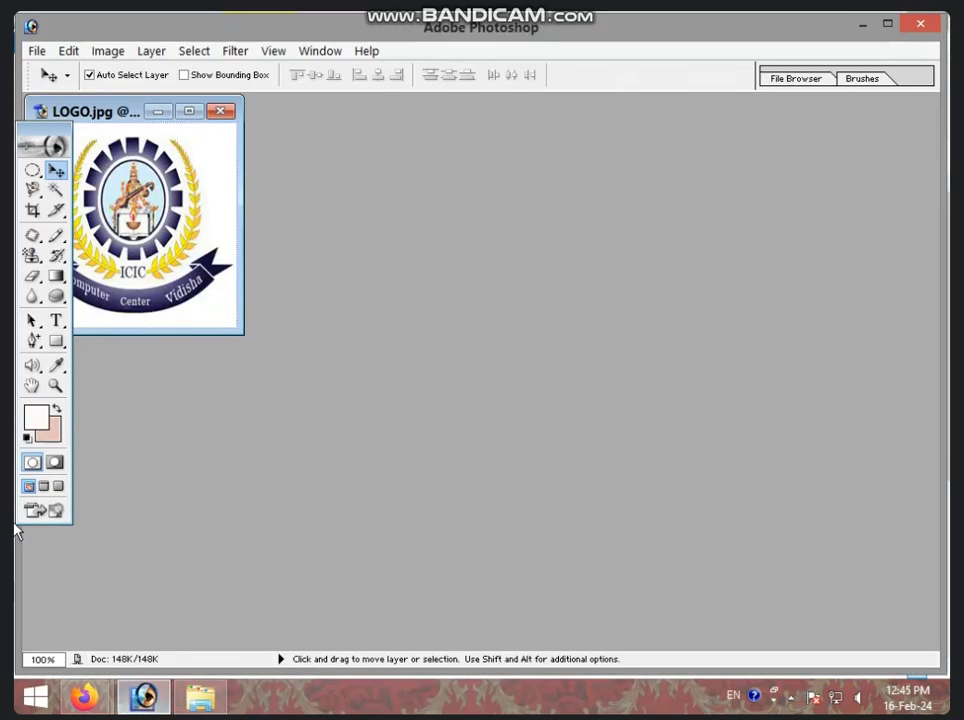
# Step: Open Save for Web on the logo and choose HTML Only as the save type
pyautogui.click(36, 50)
pyautogui.click(60, 239)
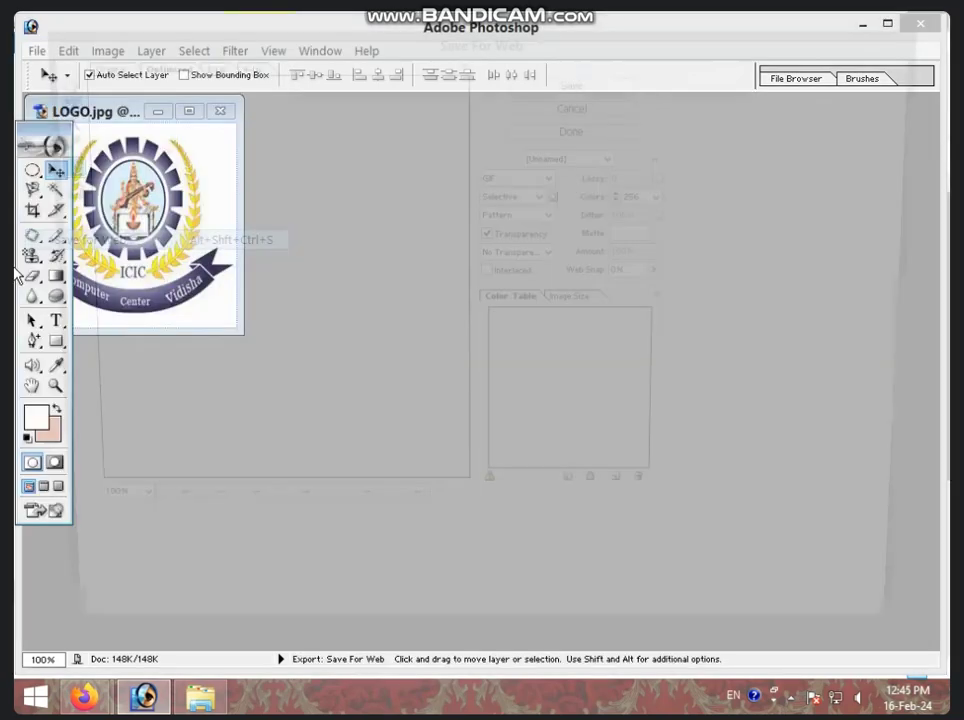
pyautogui.click(823, 84)
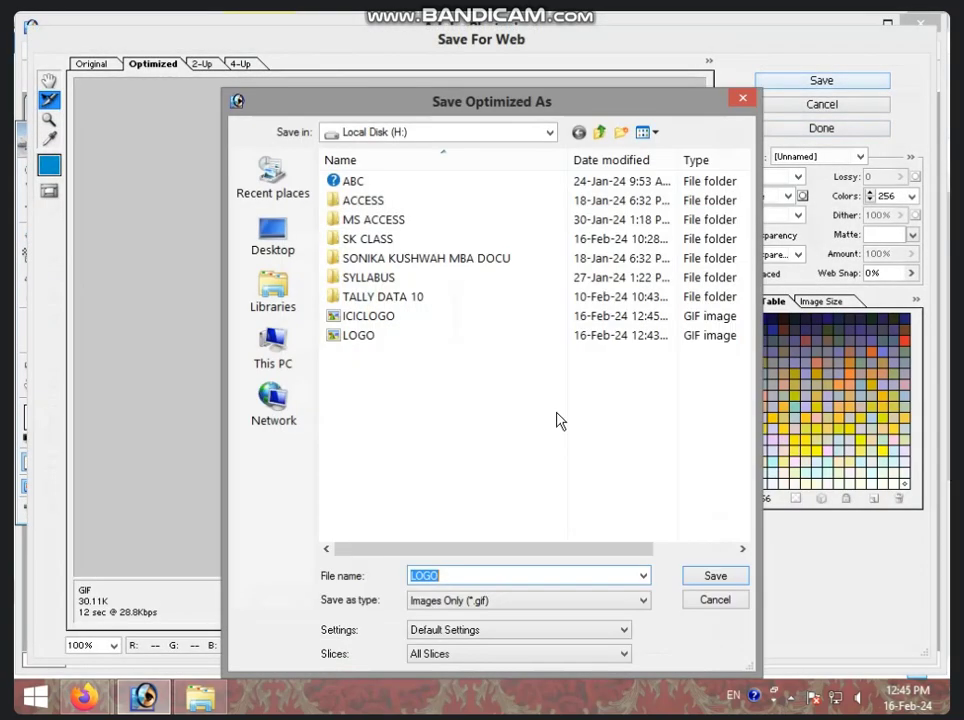
pyautogui.click(633, 602)
pyautogui.click(512, 643)
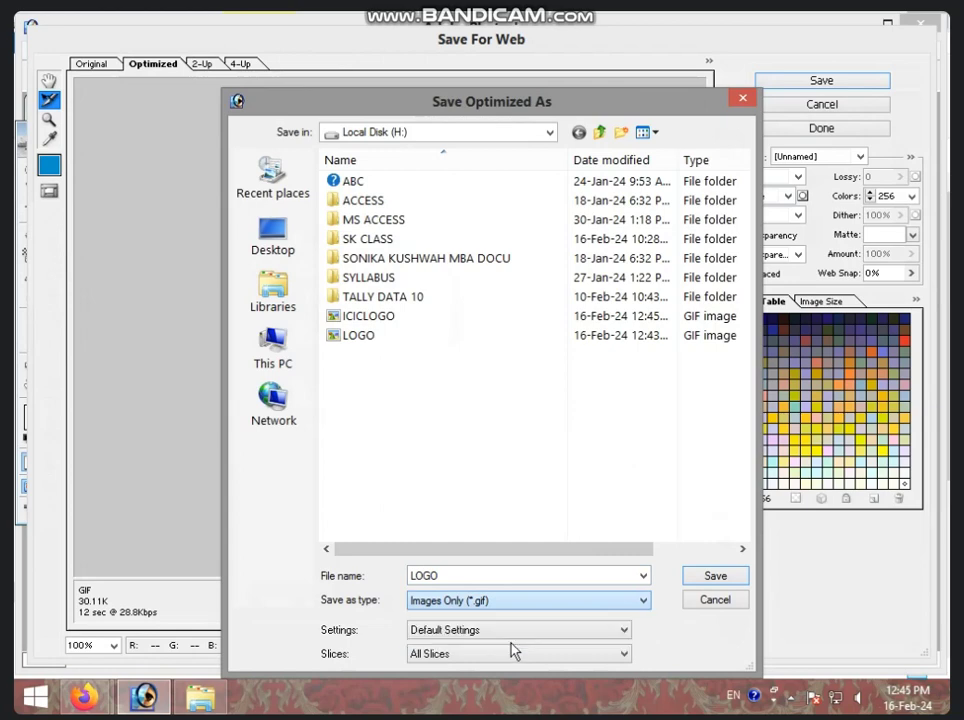
# Step: Set the save location to Local Disk (F:) and enter the file name ICICLOGO
pyautogui.click(284, 342)
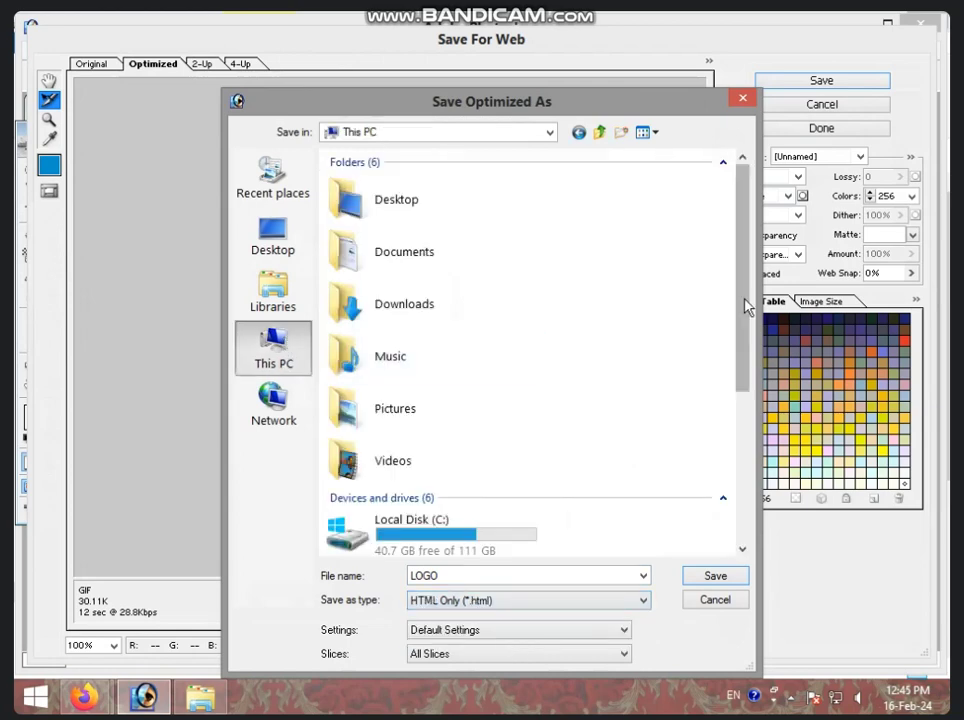
pyautogui.moveTo(746, 300); pyautogui.dragTo(740, 510)
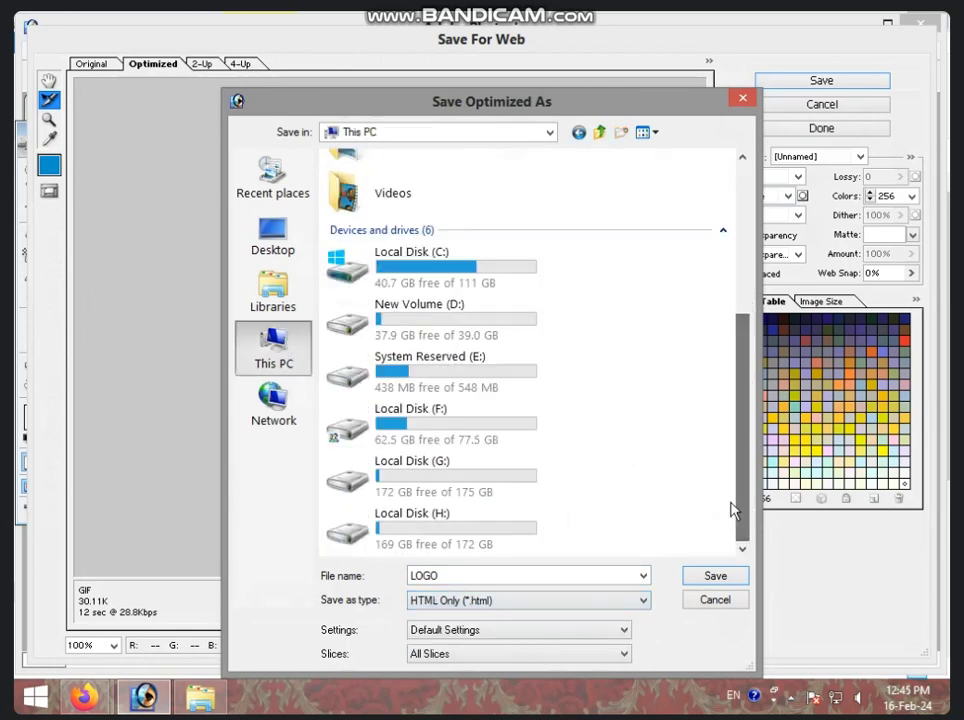
pyautogui.doubleClick(458, 424)
pyautogui.doubleClick(475, 577)
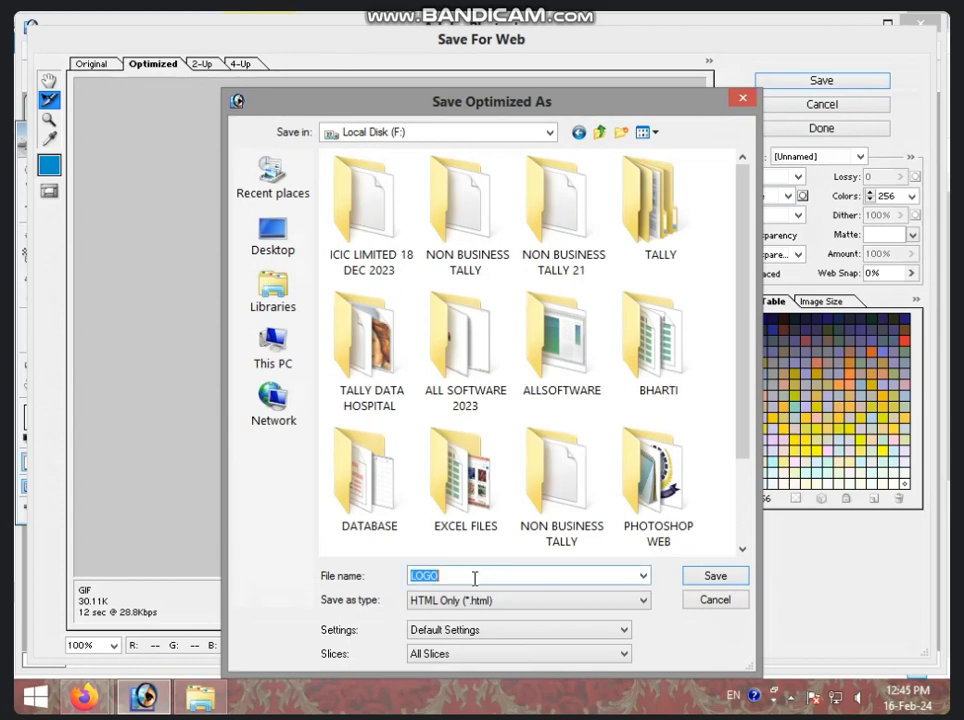
pyautogui.write('ICIC')
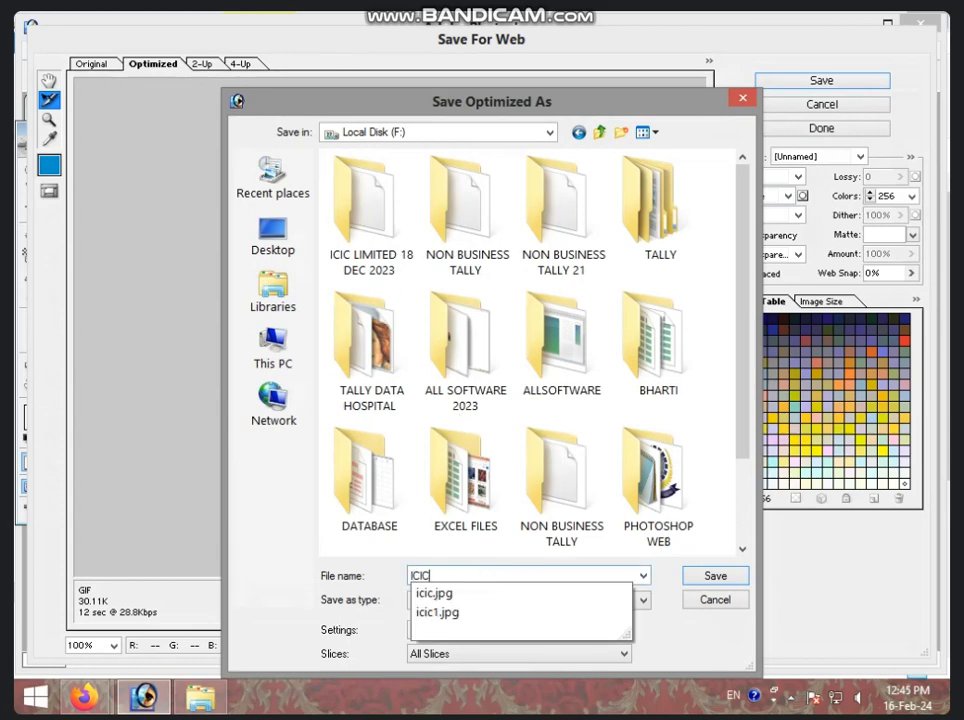
pyautogui.write('LOGO')
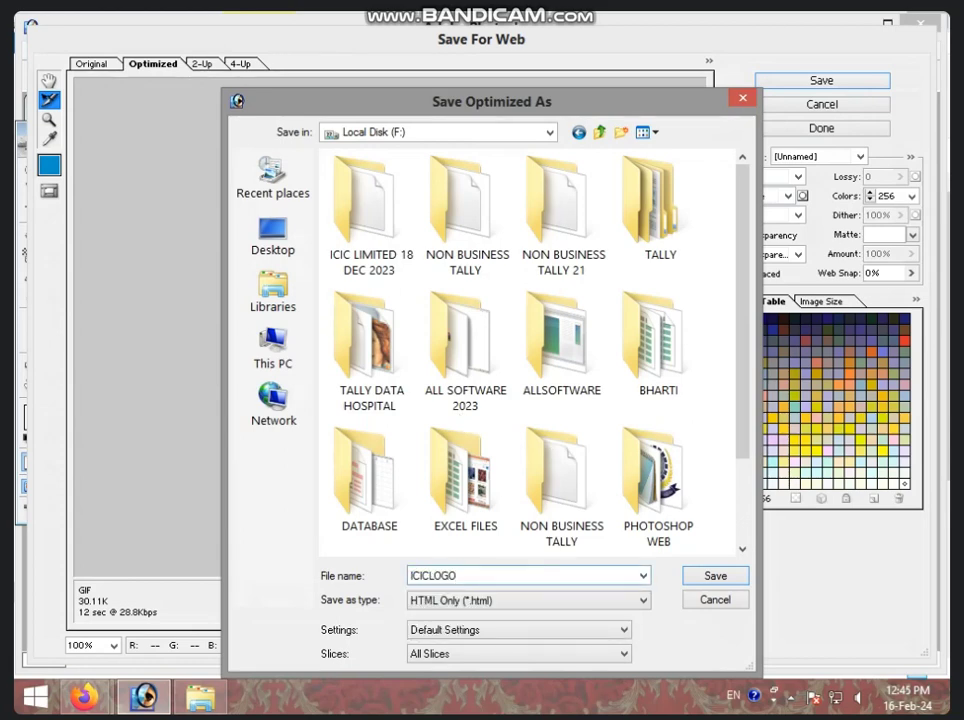
# Step: Save the HTML page, then open ICICLOGO from Local Disk (F:) in Chrome
pyautogui.click(714, 578)
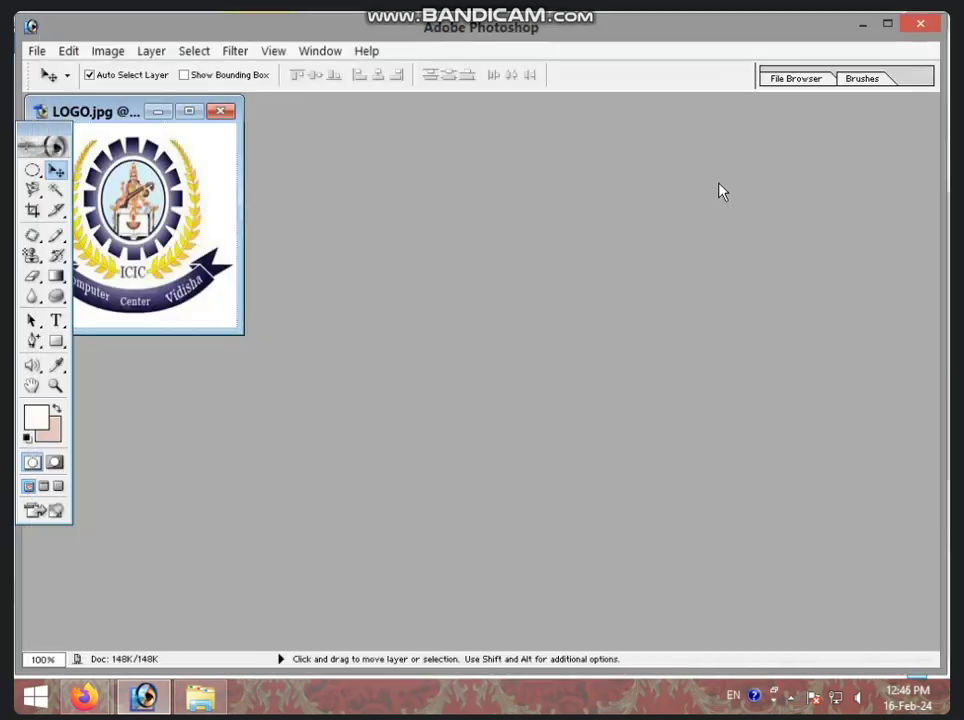
pyautogui.click(862, 28)
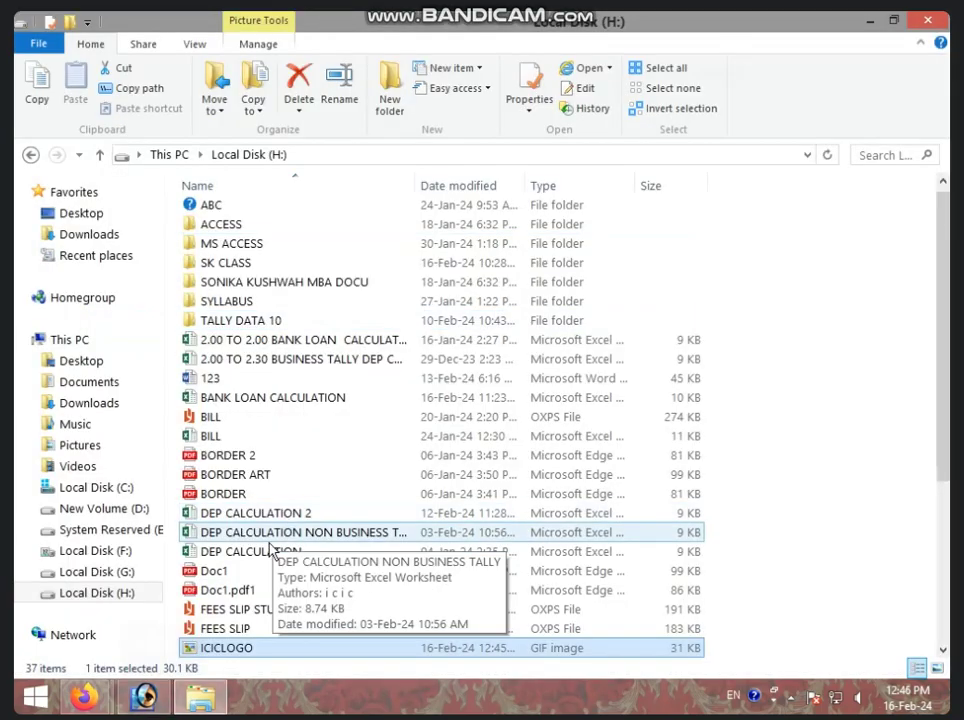
pyautogui.scroll(-4, 275, 555)
pyautogui.click(117, 553)
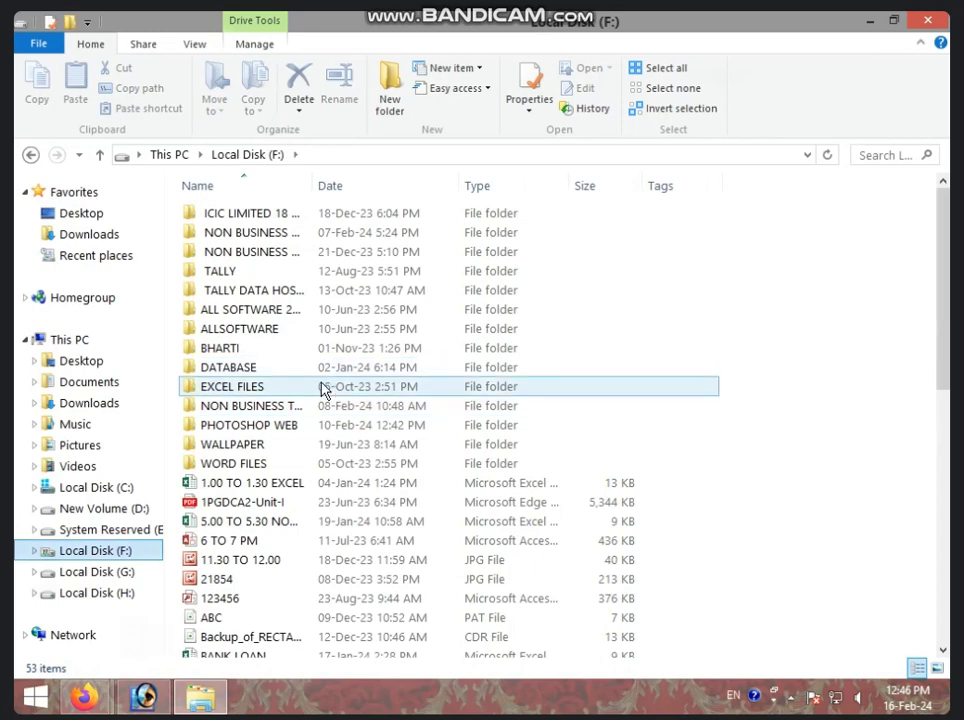
pyautogui.scroll(-6, 684, 529)
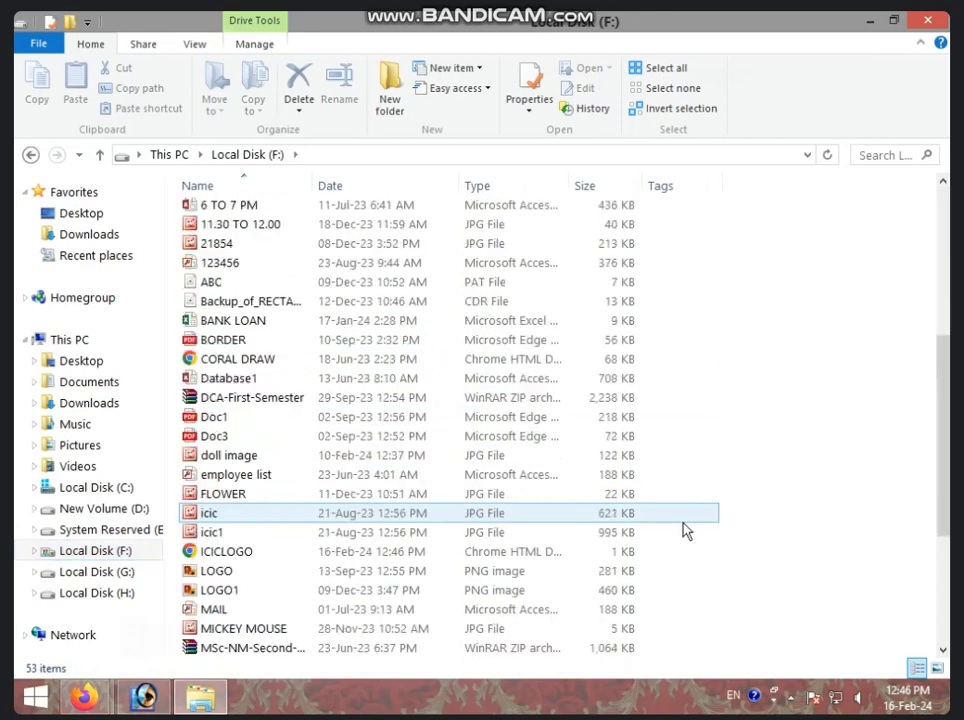
pyautogui.doubleClick(349, 557)
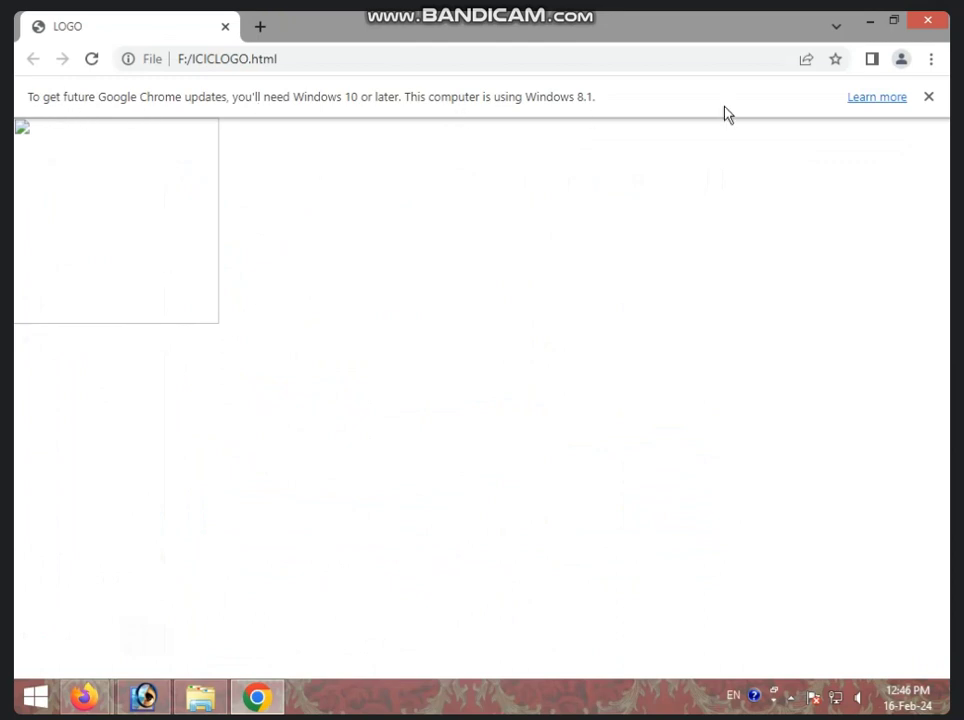
# Step: Dismiss Chrome's Windows 10 update notice and close the browser
pyautogui.click(928, 98)
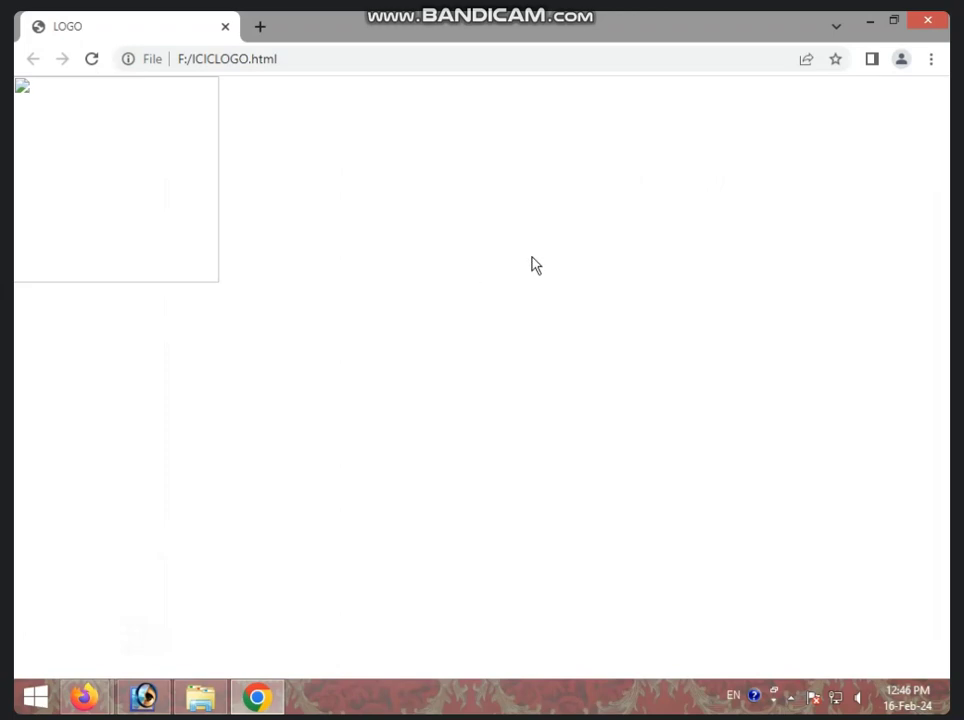
pyautogui.click(942, 22)
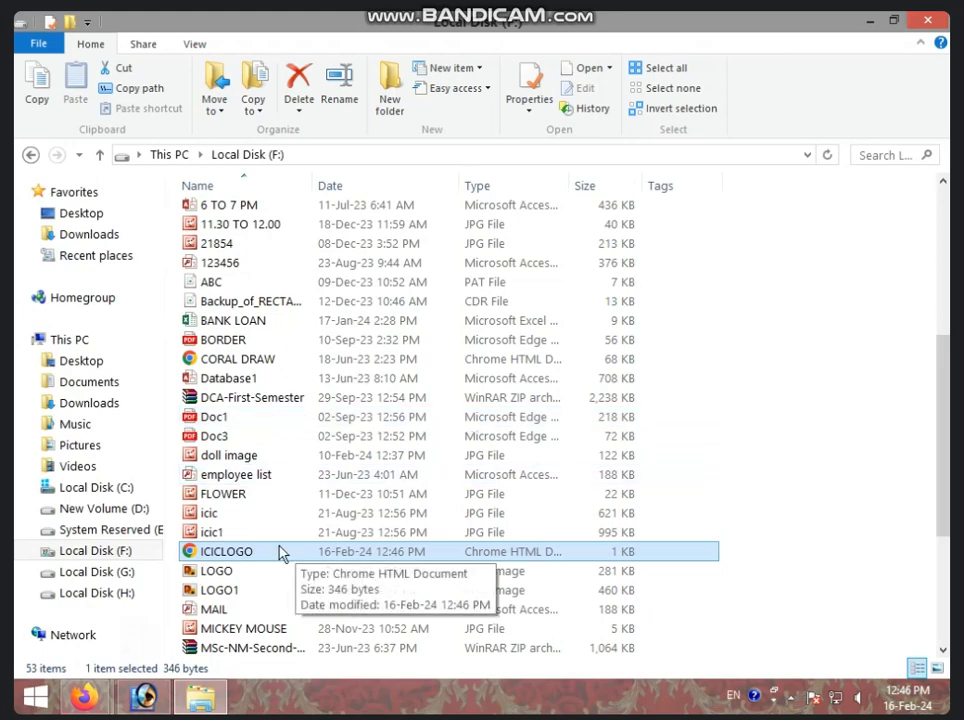
# Step: Close LOGO.jpg in Photoshop without saving changes
pyautogui.click(143, 697)
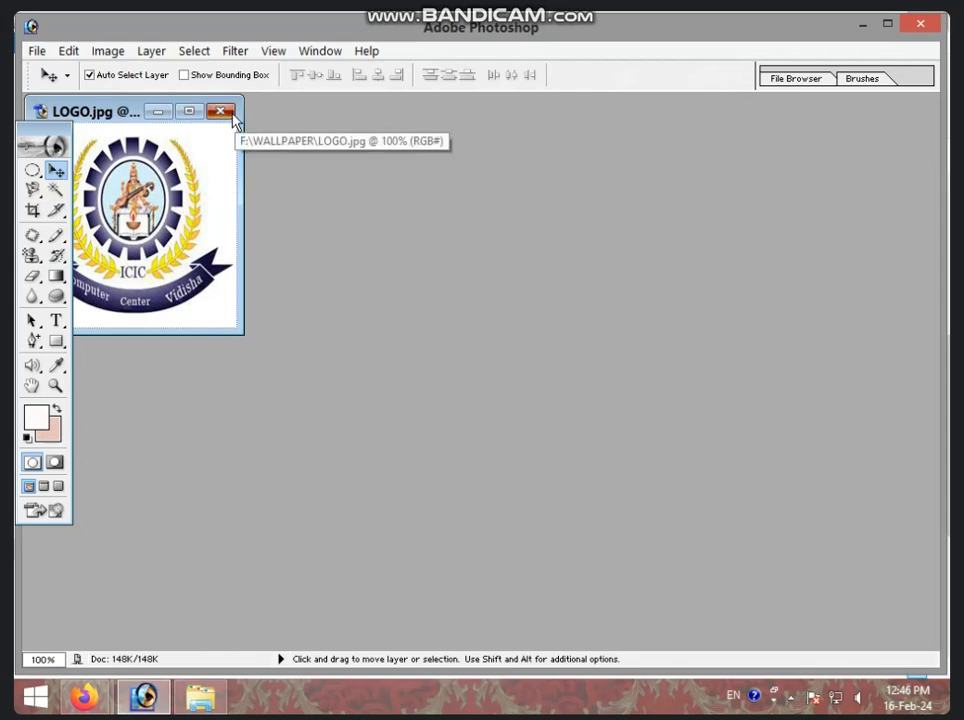
pyautogui.click(222, 111)
pyautogui.click(487, 292)
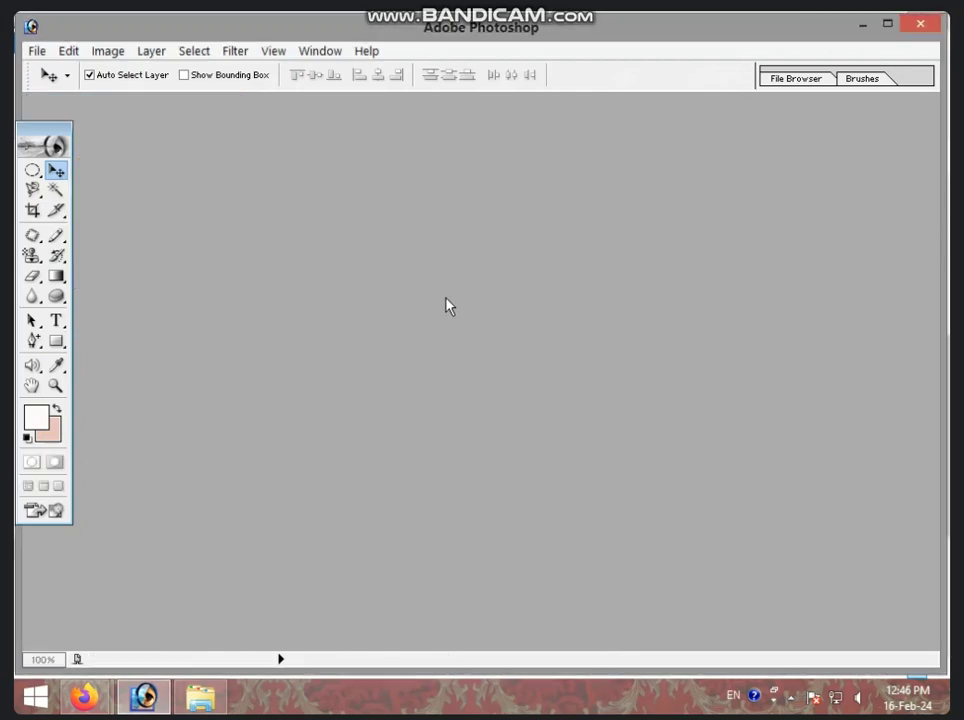
# Step: Minimize Photoshop and bring the Firefox Google Meet window to the front
pyautogui.click(862, 23)
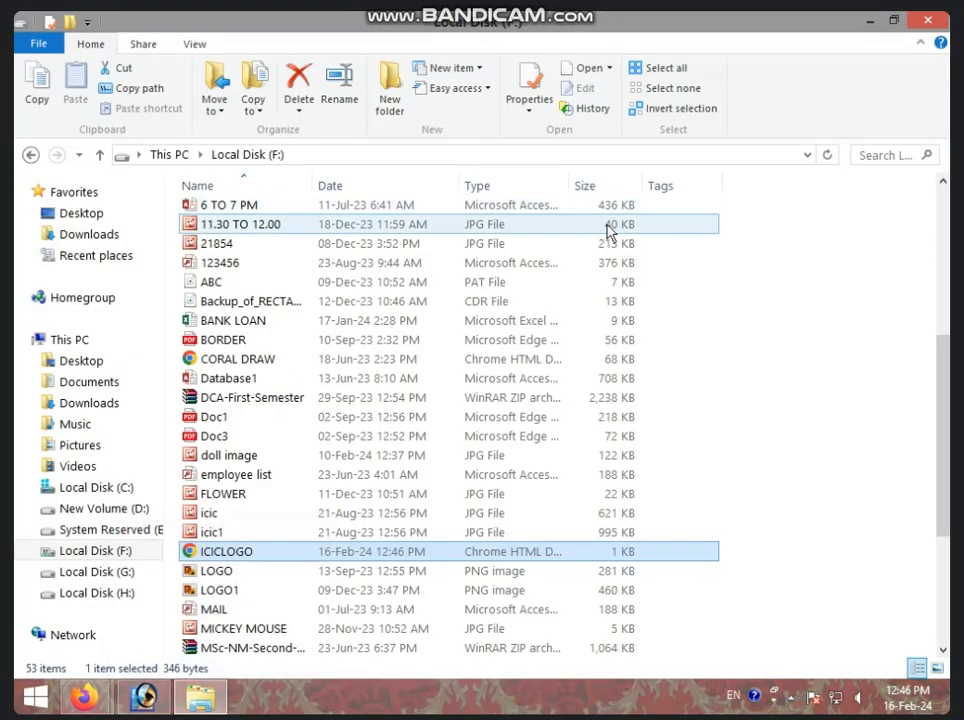
pyautogui.click(85, 697)
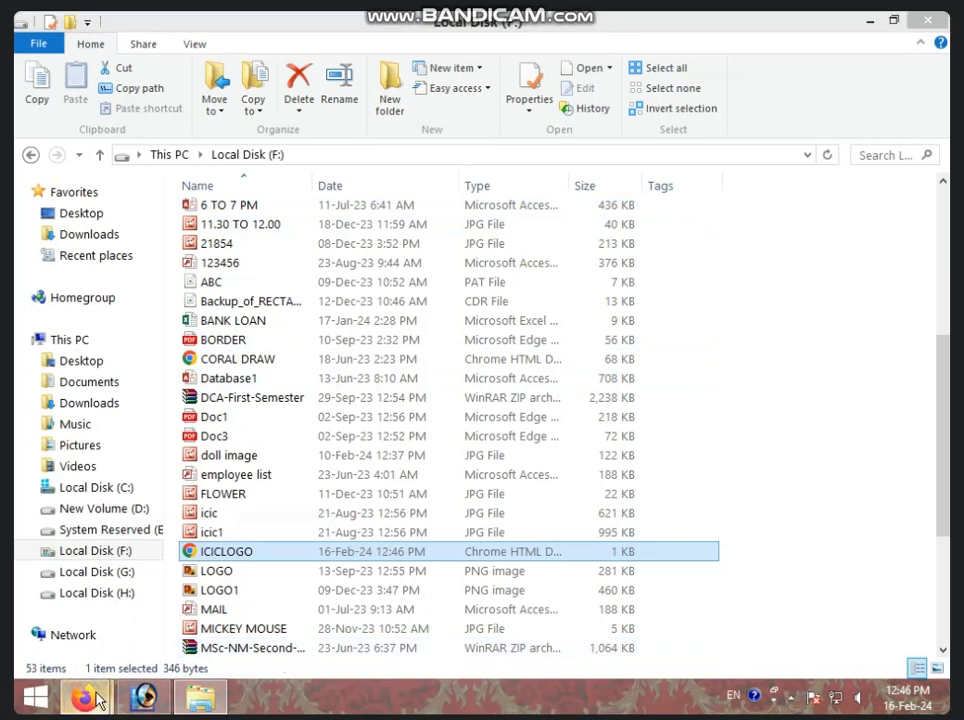
pyautogui.click(208, 610)
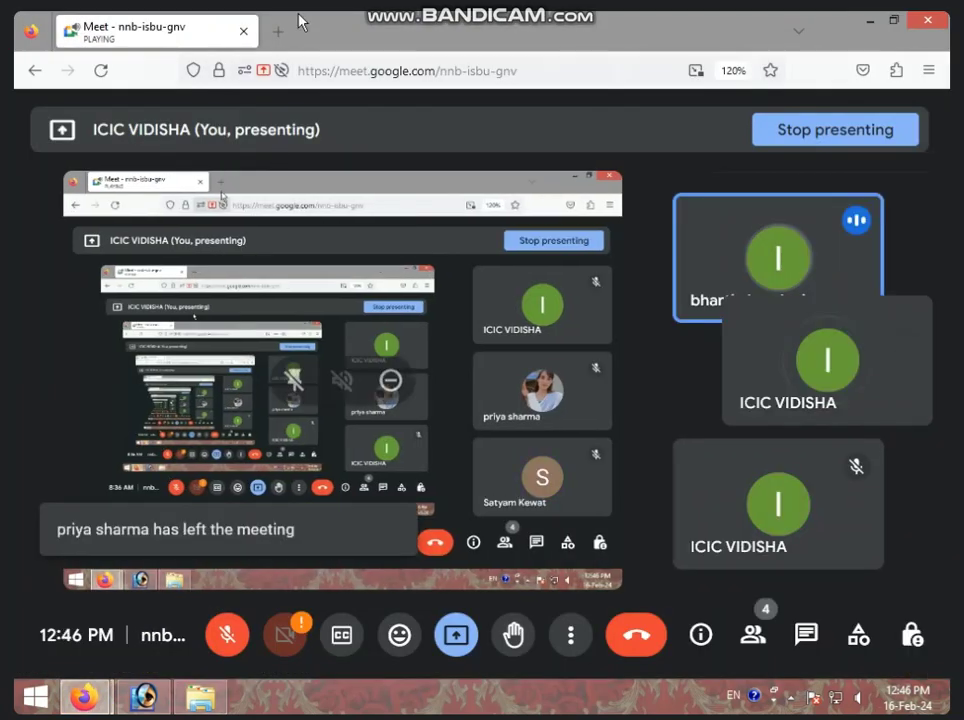
# Step: Search for ICIC COMPUTER CENTER from a new Firefox tab
pyautogui.click(283, 30)
pyautogui.click(346, 289)
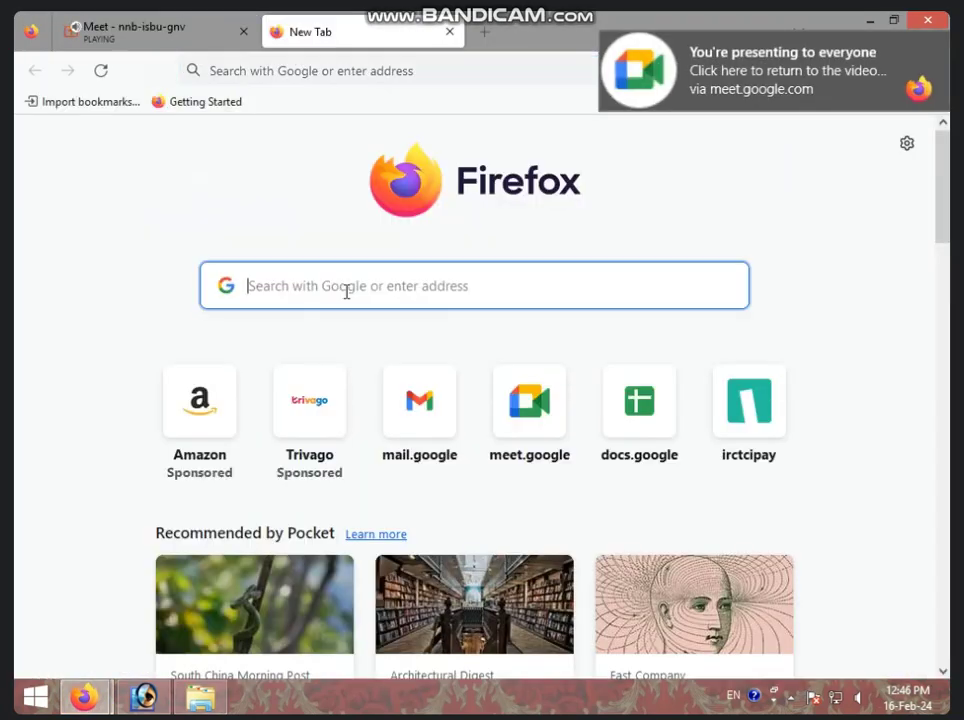
pyautogui.write('ICI')
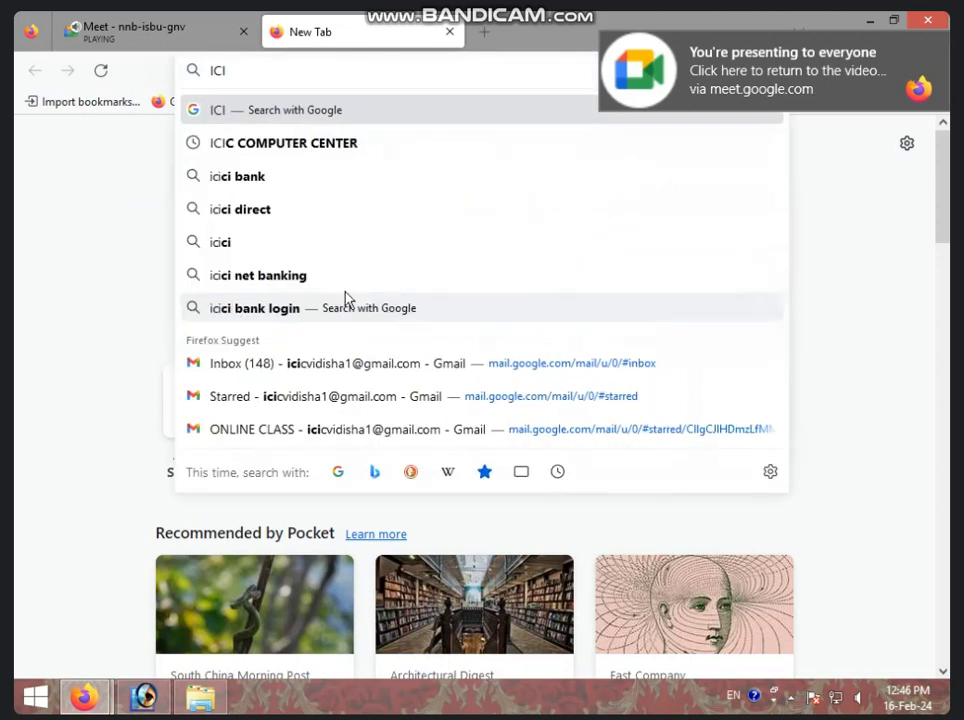
pyautogui.write('C COMP')
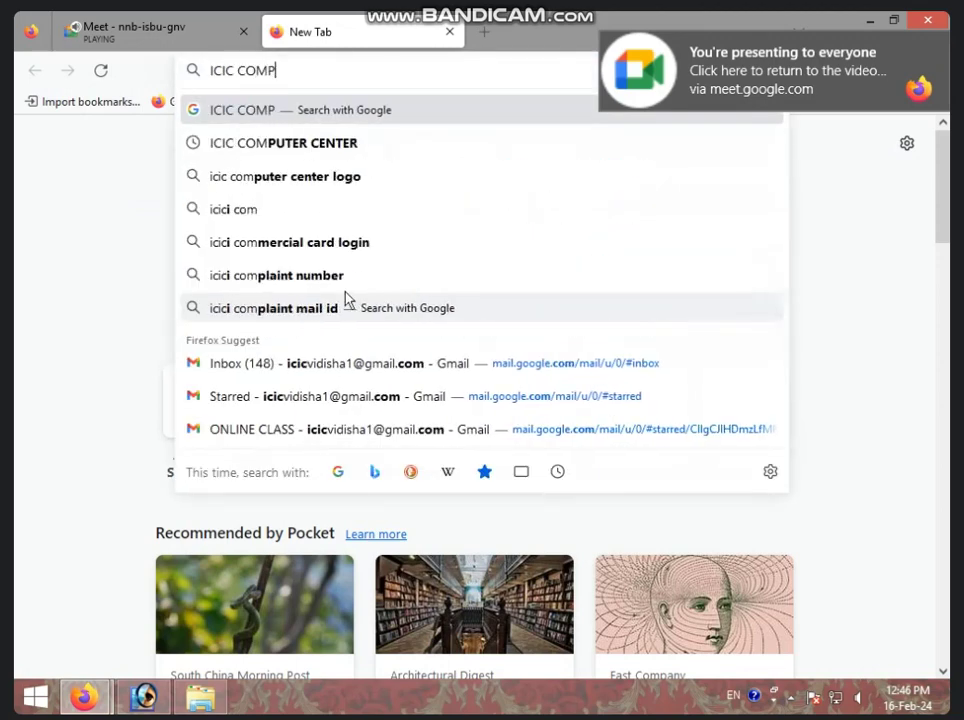
pyautogui.write('UTER CENTE')
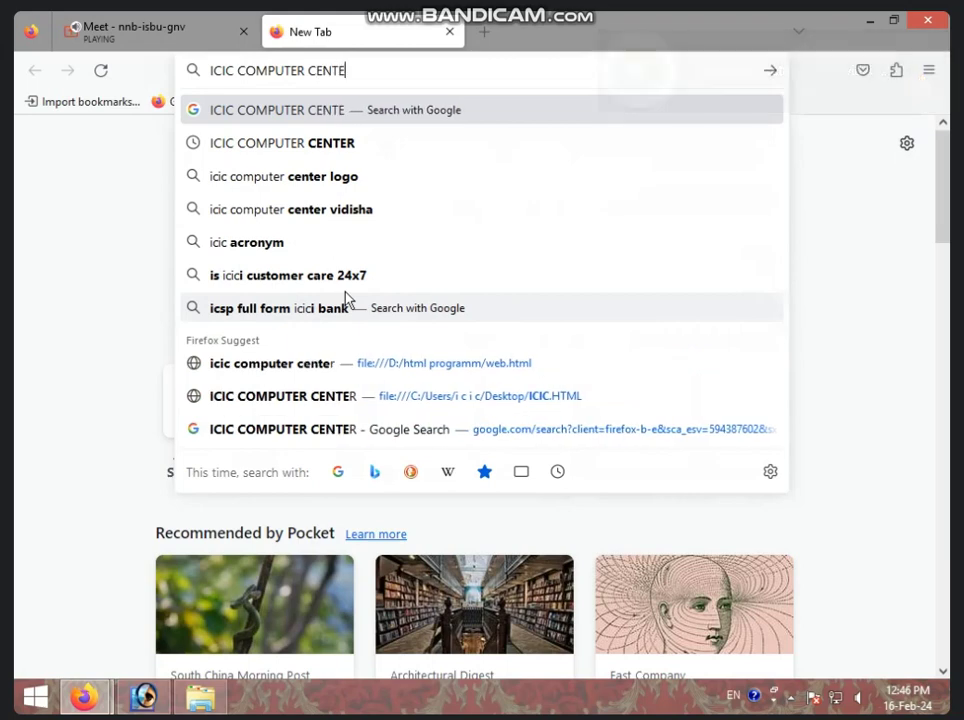
pyautogui.write('R')
pyautogui.press('Return')
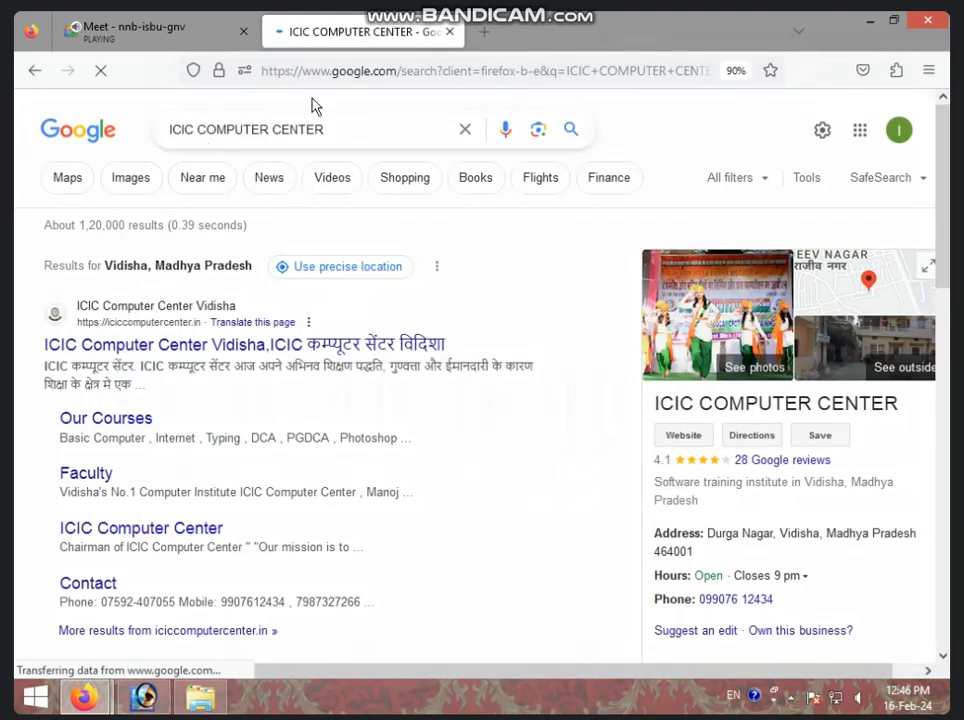
# Step: Search for GOGLE and open the Google homepage result
pyautogui.moveTo(347, 129); pyautogui.dragTo(144, 133)
pyautogui.write('GOGL')
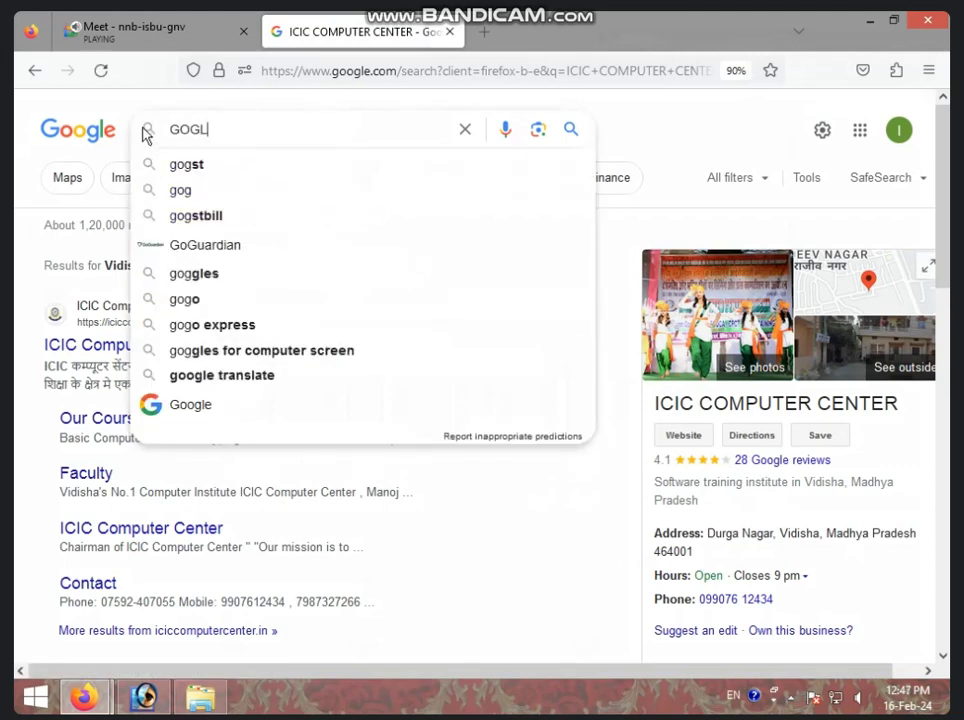
pyautogui.write('E')
pyautogui.press('Return')
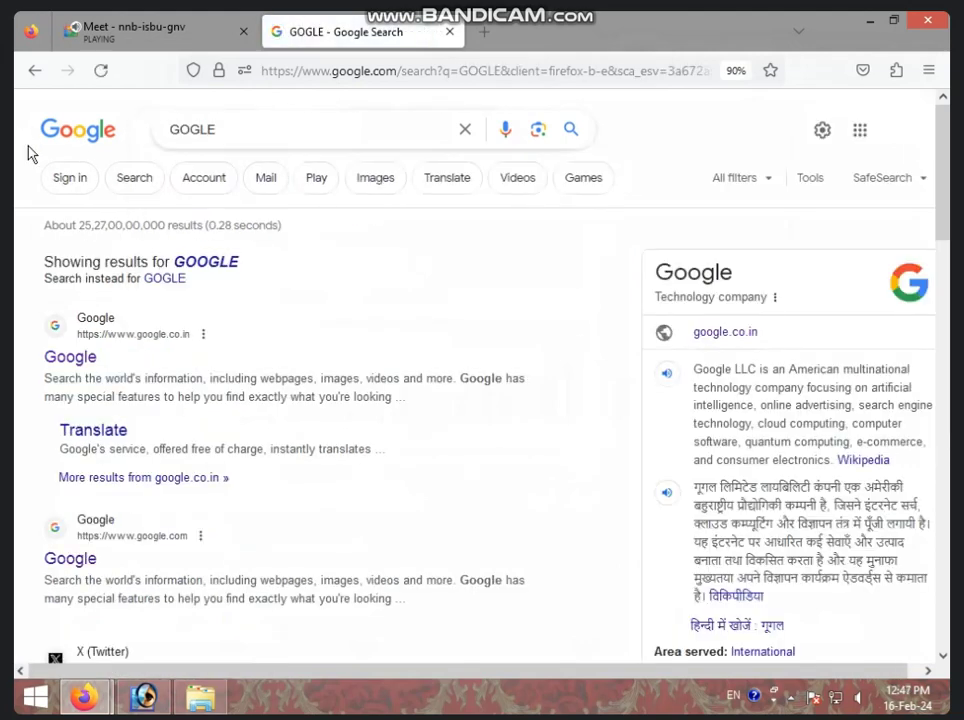
pyautogui.click(60, 358)
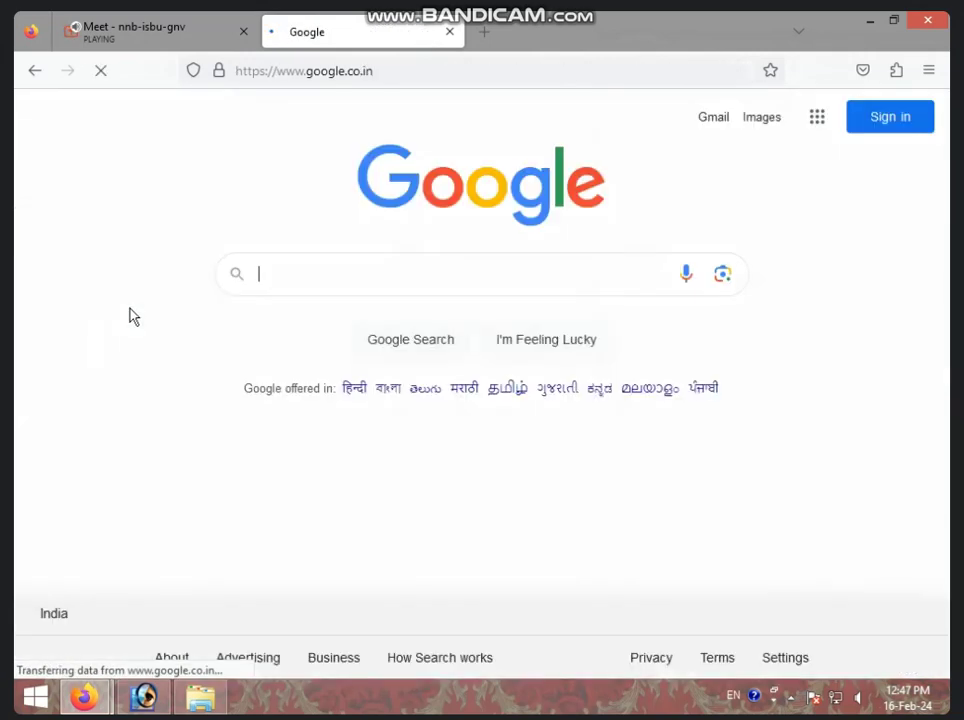
# Step: Search Google for ICIC COMPUTER CENTER, open its website, then minimize Firefox
pyautogui.click(312, 275)
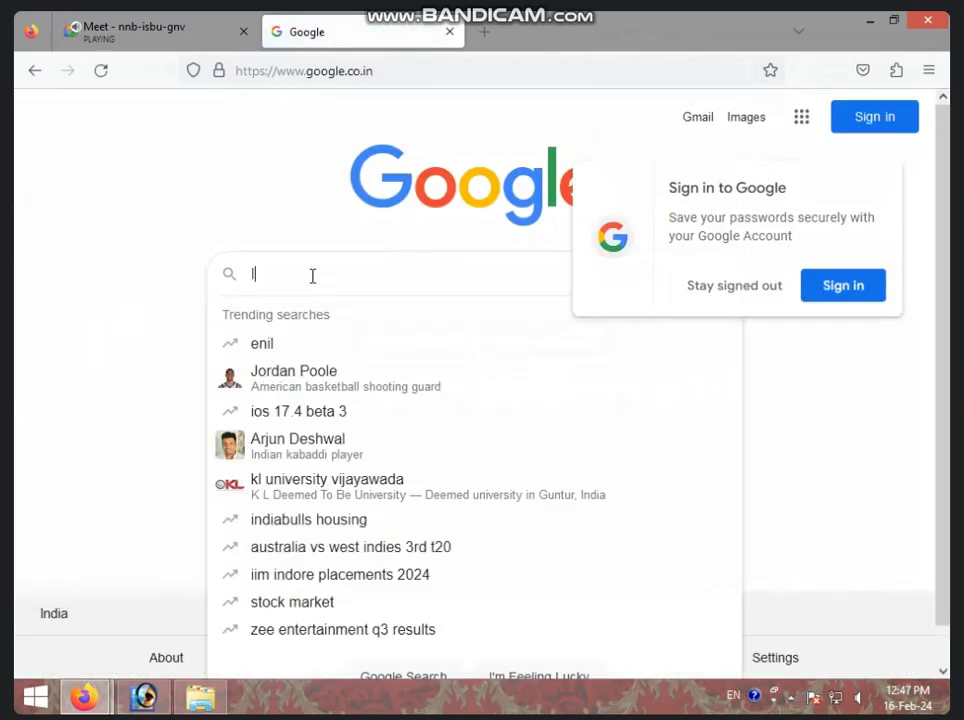
pyautogui.write('ICIC CO')
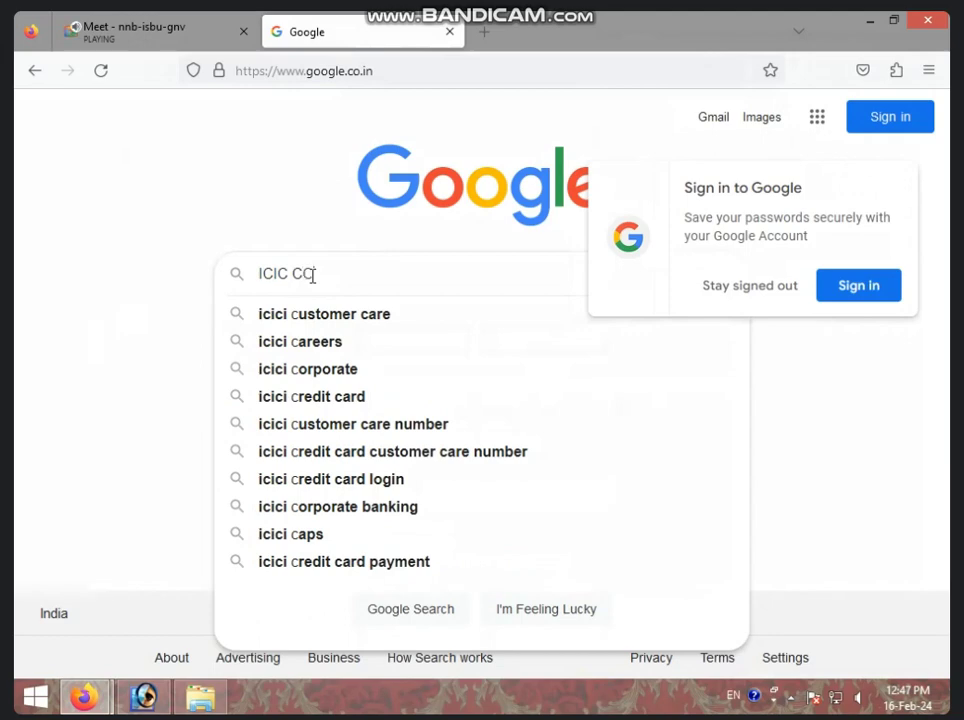
pyautogui.write('MPUTER CENT')
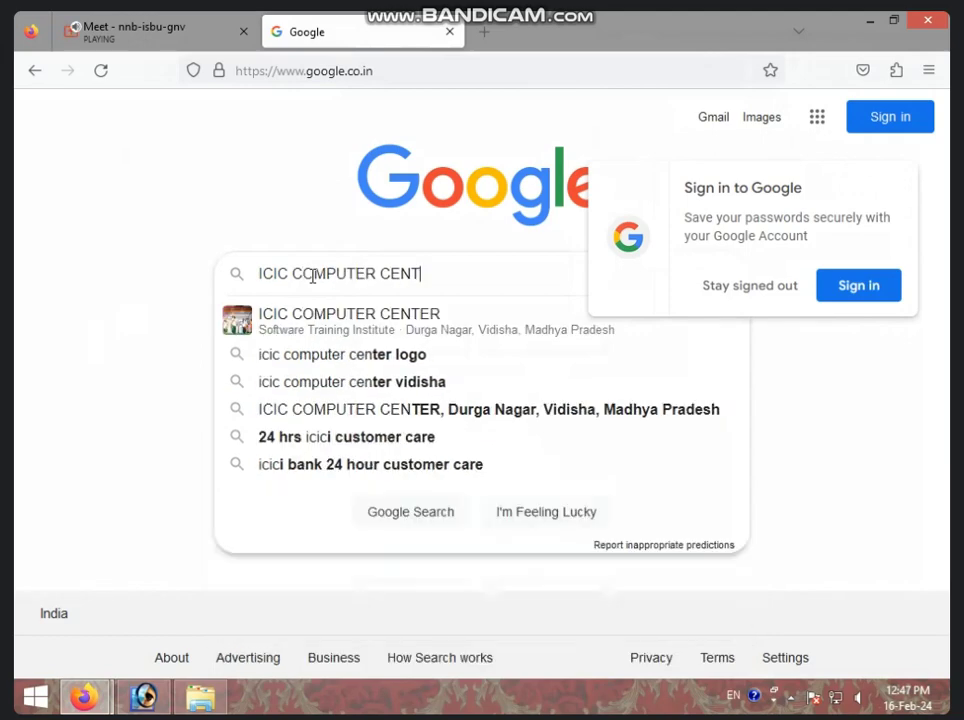
pyautogui.write('ER')
pyautogui.press('Return')
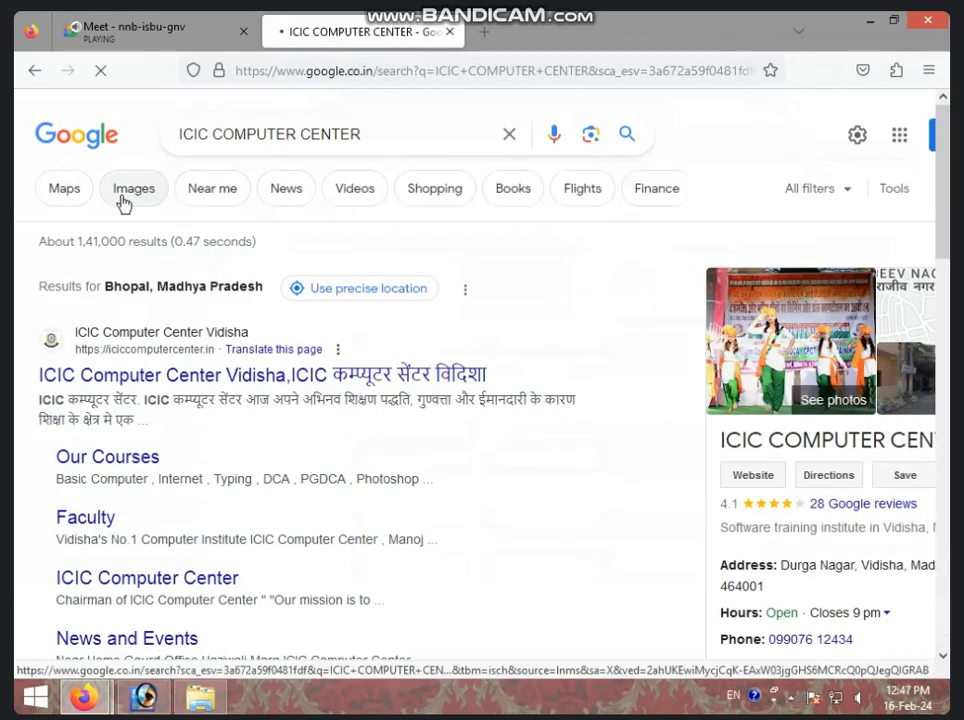
pyautogui.click(120, 378)
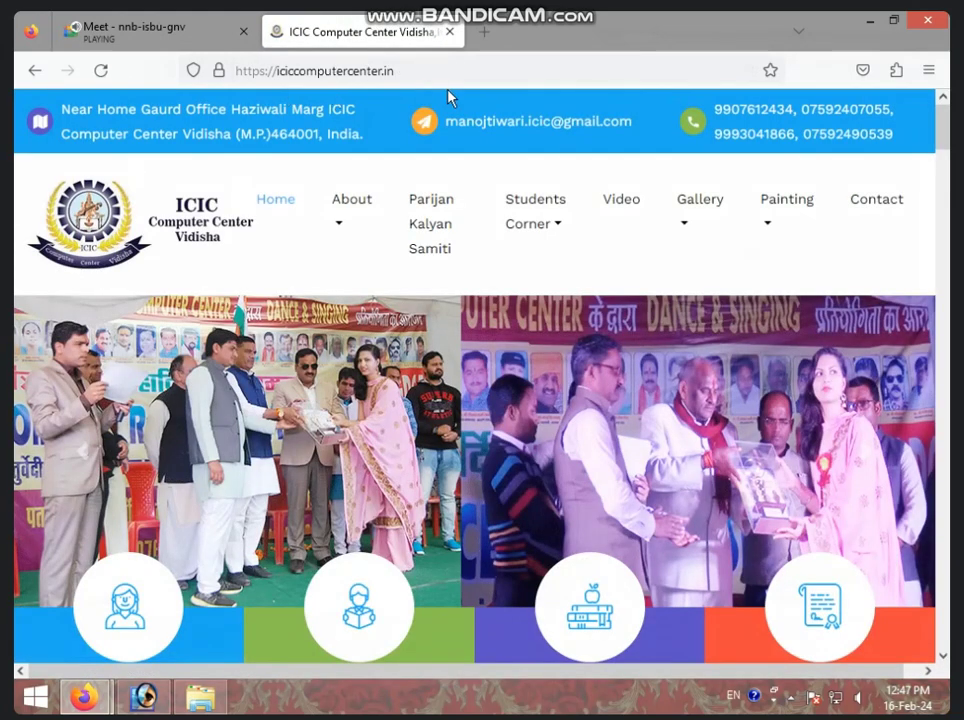
pyautogui.click(426, 71)
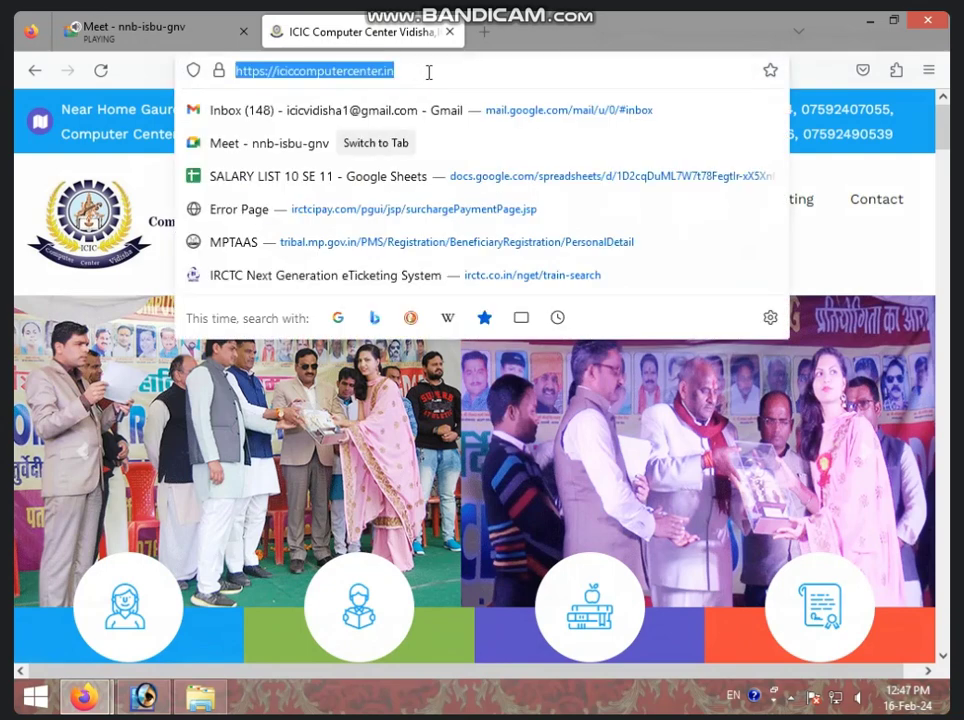
pyautogui.click(868, 20)
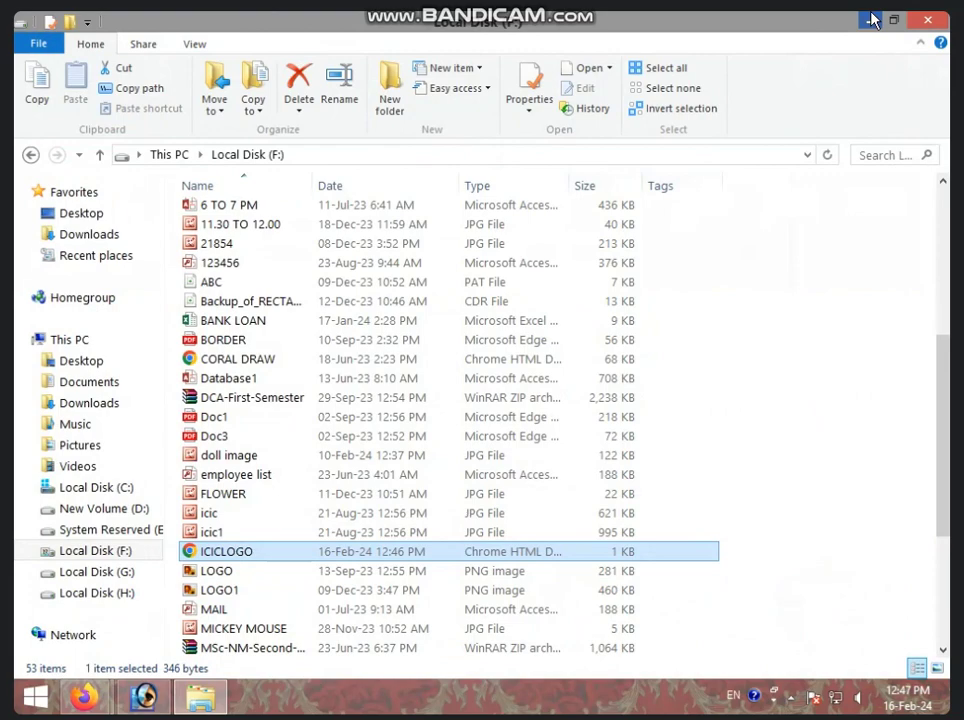
# Step: Minimize File Explorer and refresh the desktop from its context menu
pyautogui.click(870, 20)
pyautogui.rightClick(560, 269)
pyautogui.rightClick(497, 270)
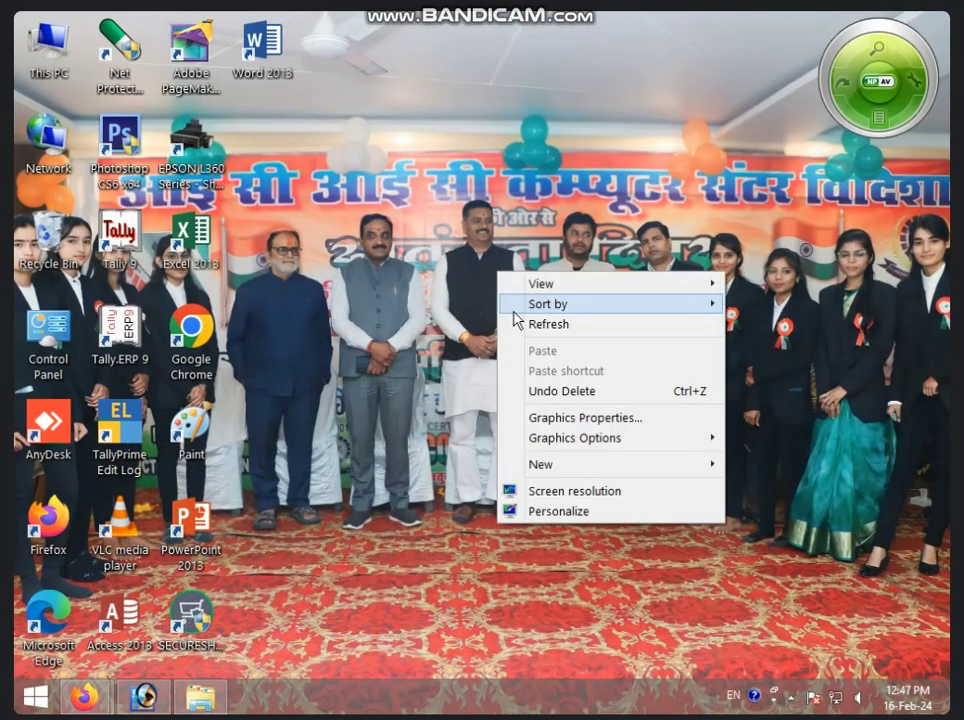
pyautogui.click(521, 325)
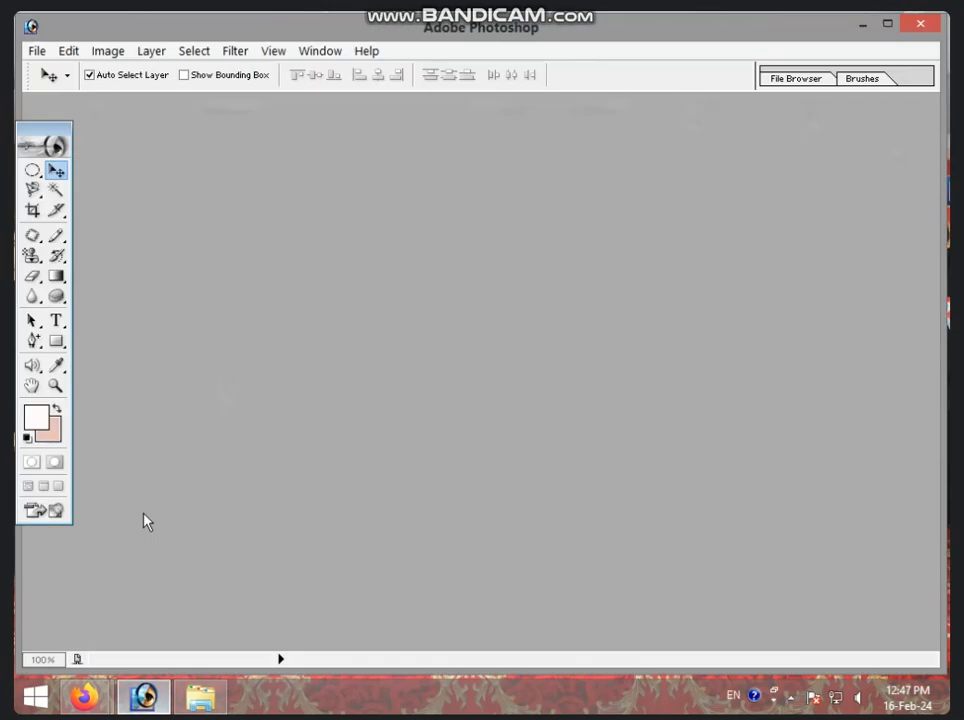